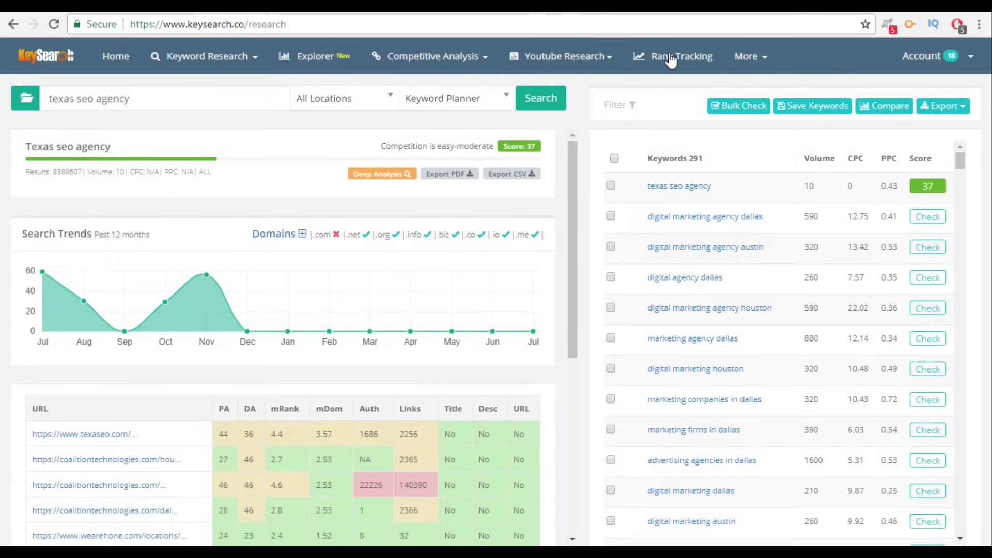
left_click(754, 61)
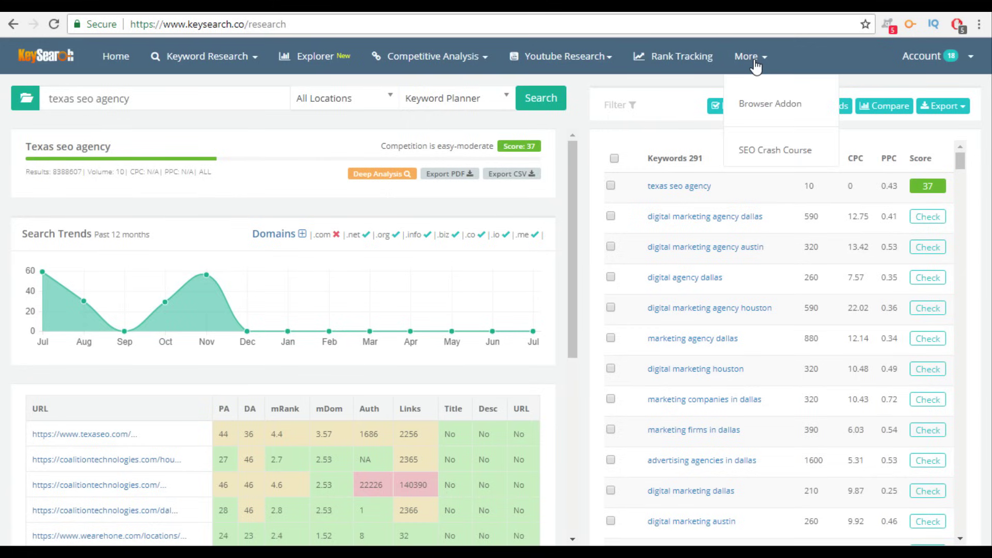
left_click(799, 56)
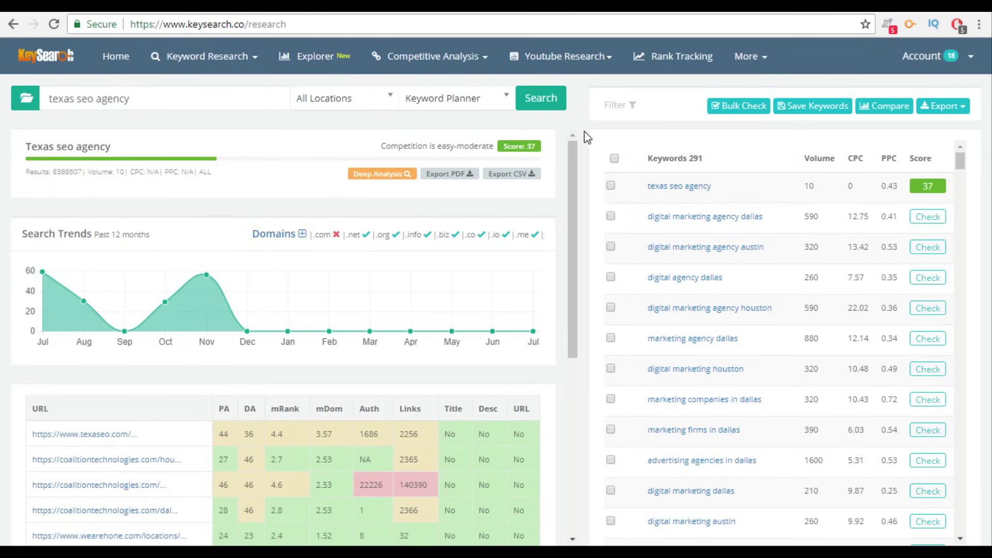
left_click(214, 54)
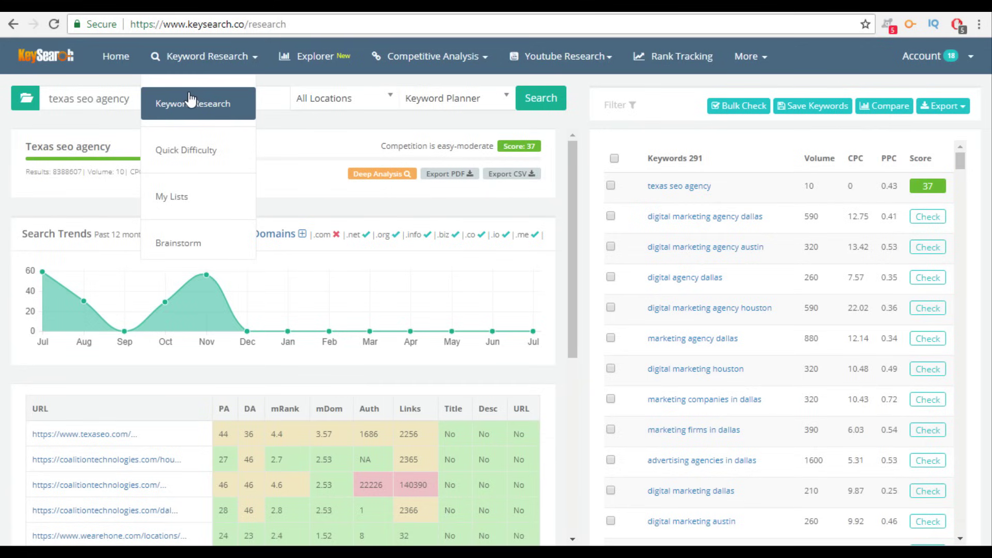
left_click(113, 85)
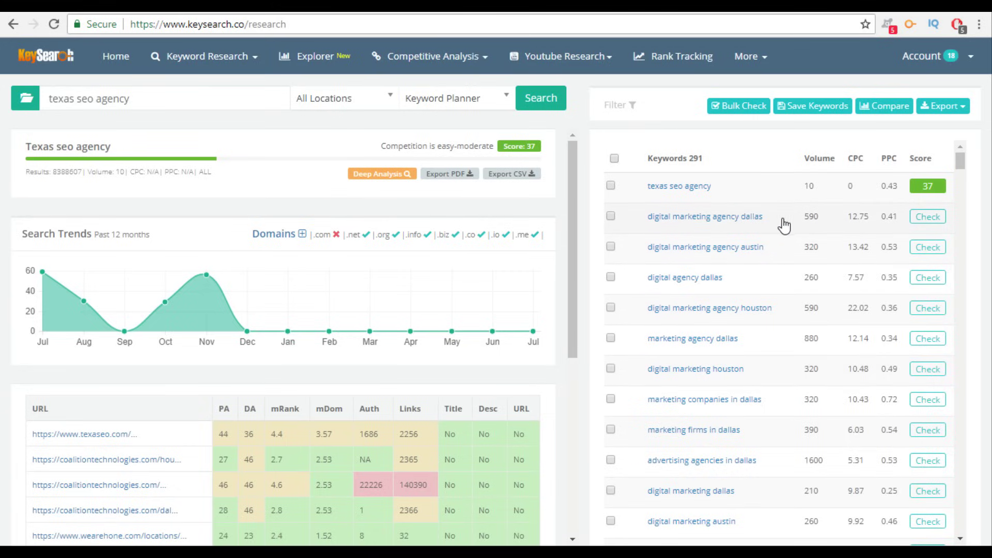
- Check the difficulty score of "digital marketing agency dallas" and examine the domain authority, link and on-page columns of its ranking pages
left_click(923, 218)
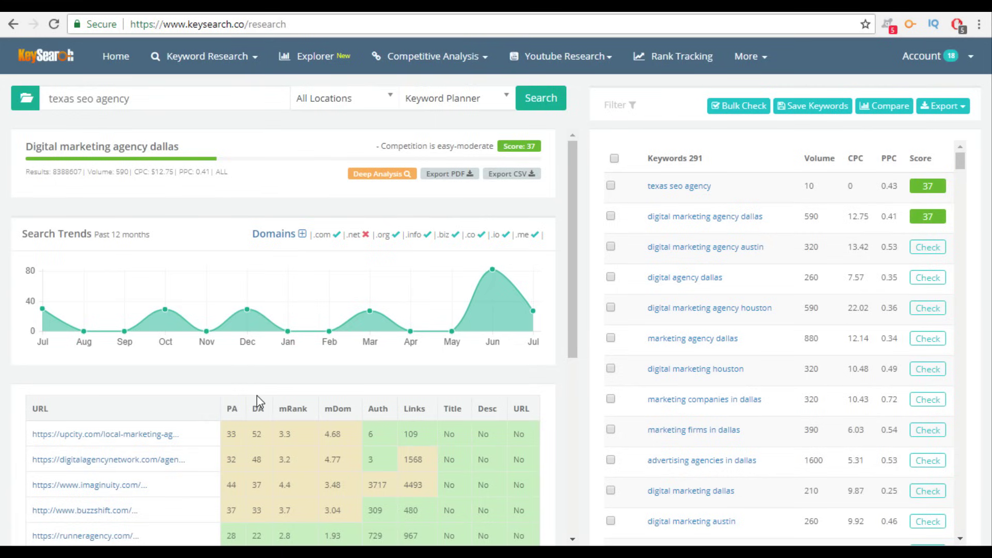
scroll(256, 396, "down", 4)
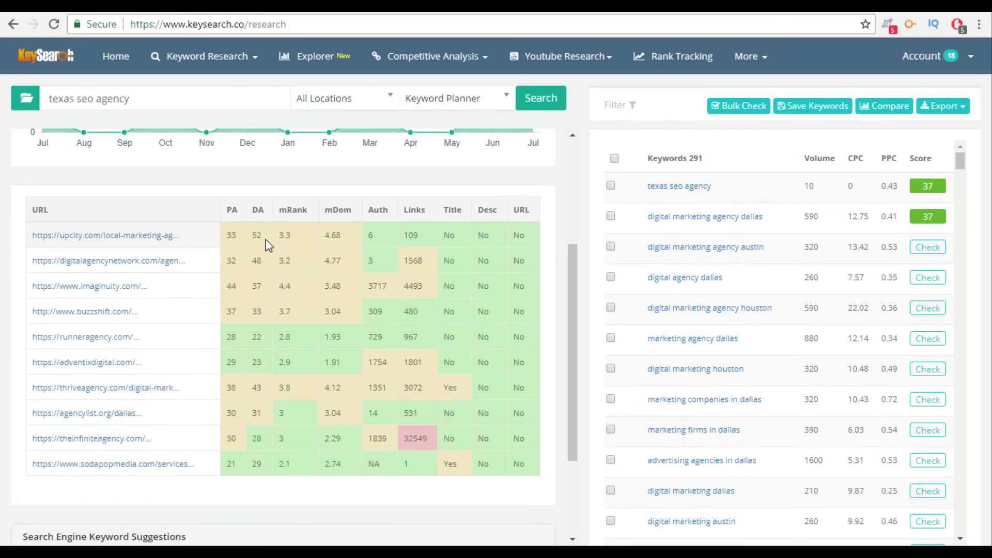
left_click_drag(261, 238, 255, 238)
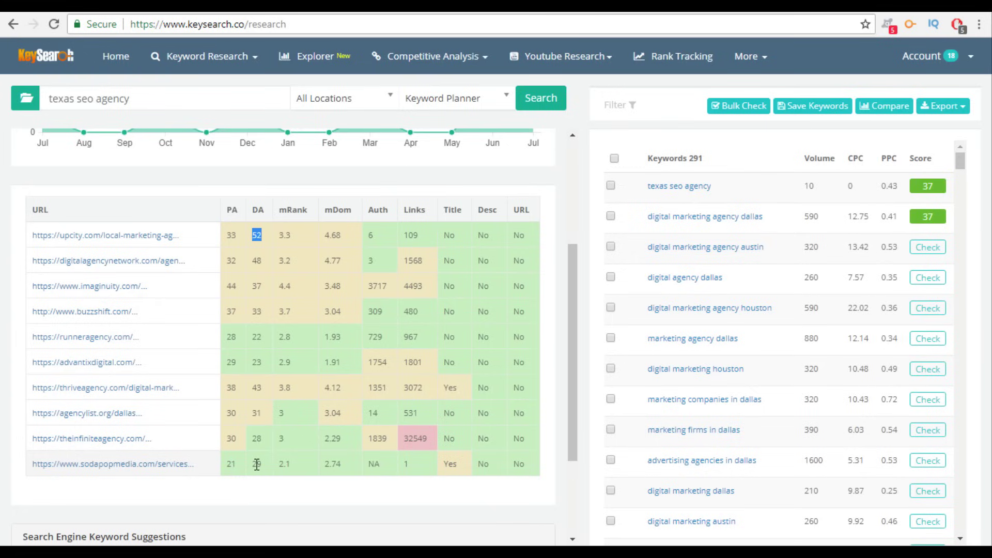
left_click_drag(419, 235, 408, 235)
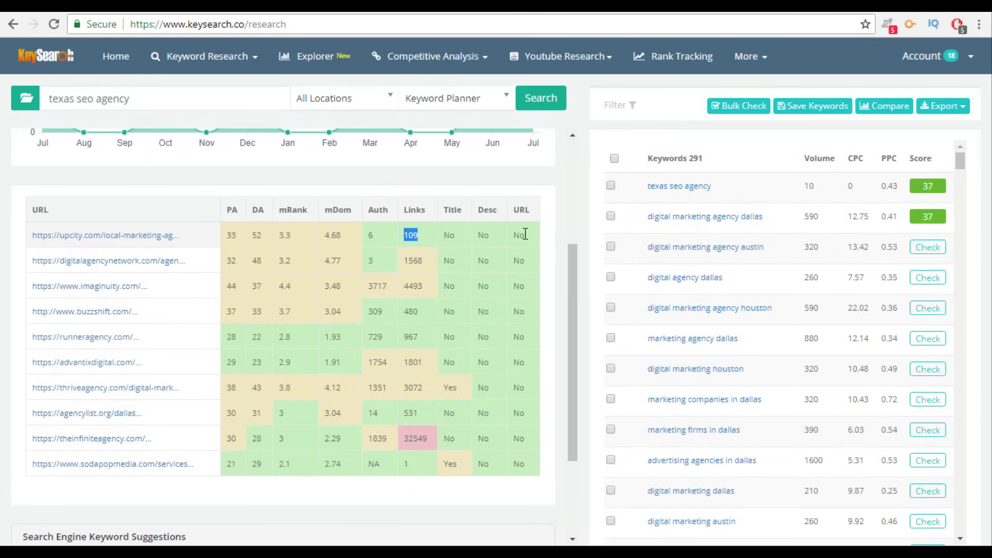
left_click_drag(525, 234, 442, 212)
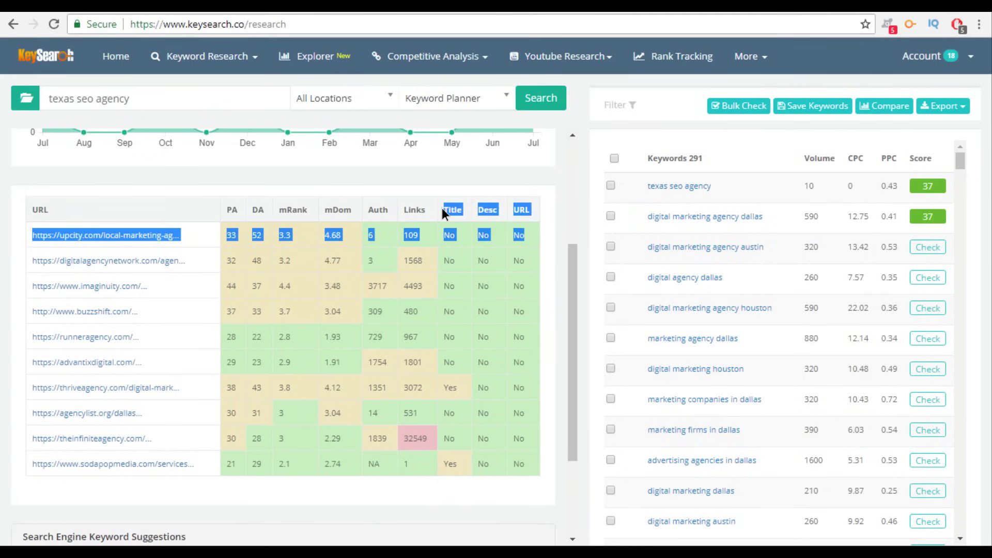
left_click(442, 208)
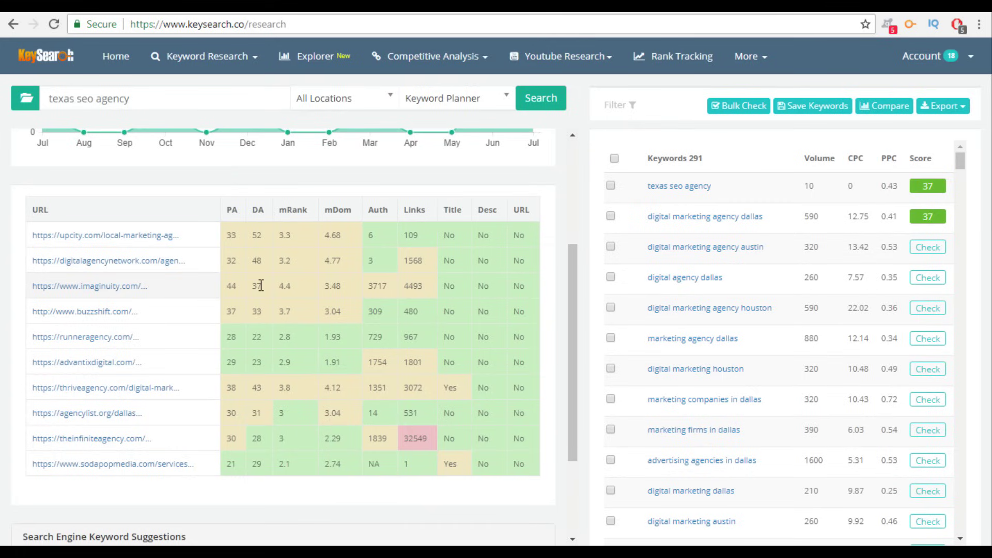
double_click(379, 286)
double_click(416, 288)
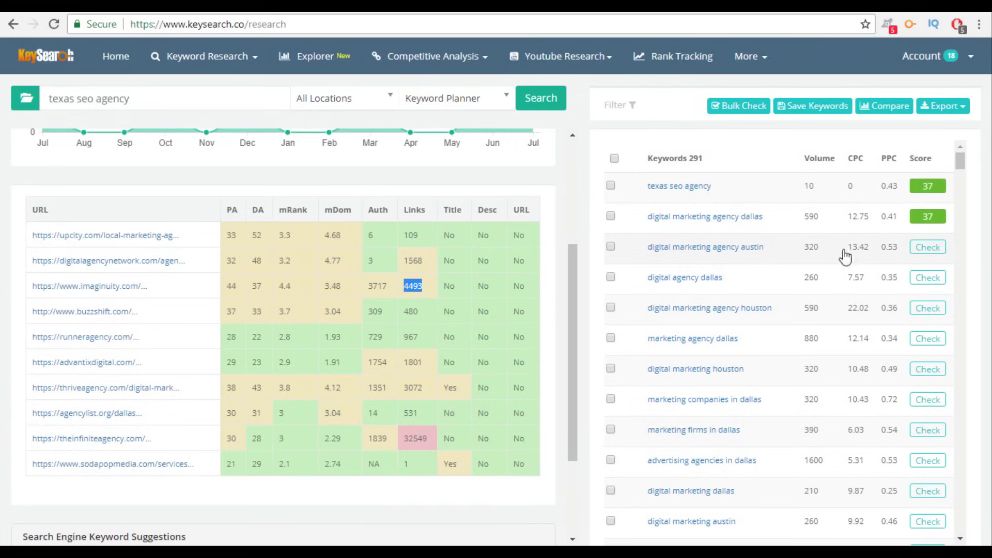
- Check the difficulty scores of the next eight keywords, from "digital marketing agency austin" through "advertising agencies in dallas"
left_click(928, 250)
left_click(928, 284)
left_click(928, 298)
left_click(927, 326)
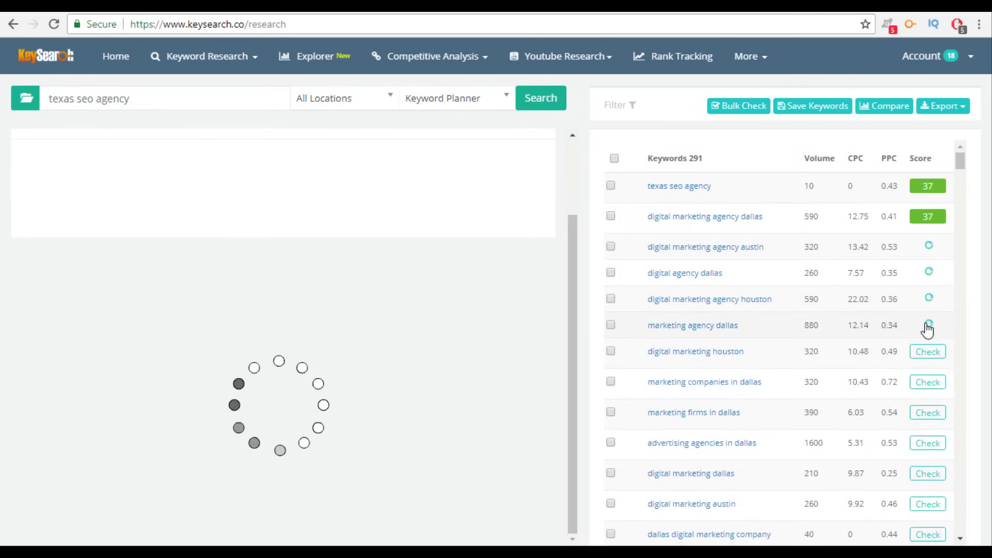
left_click(928, 356)
left_click(929, 385)
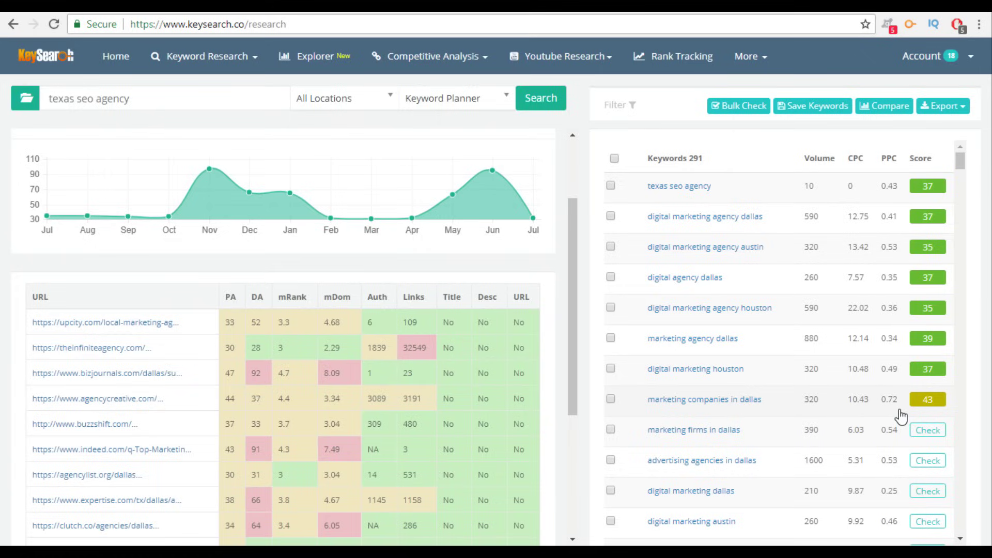
left_click(927, 431)
left_click(930, 459)
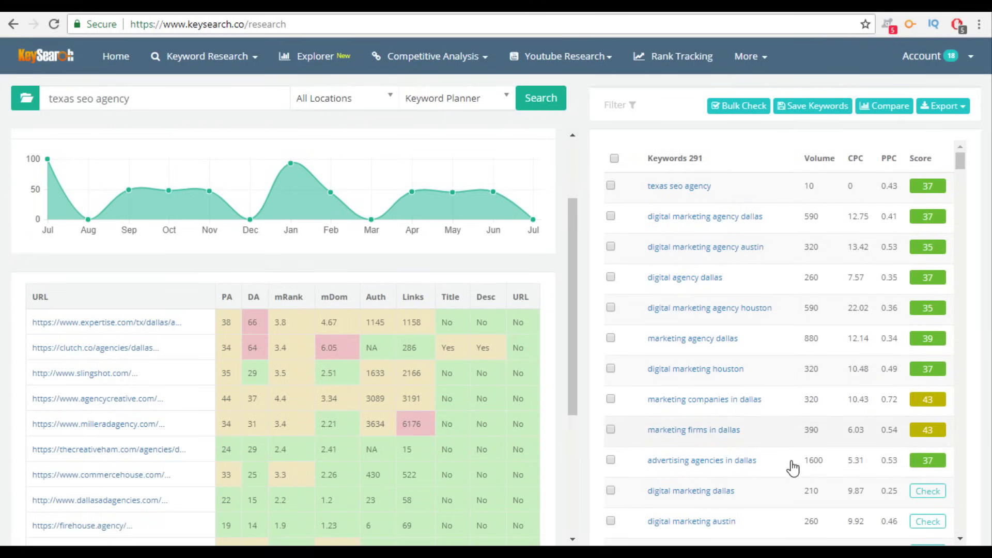
- Load the analyses of "advertising agencies in dallas" and "digital marketing agency houston", and examine the Houston keyword's ranking pages
left_click_drag(764, 470, 641, 470)
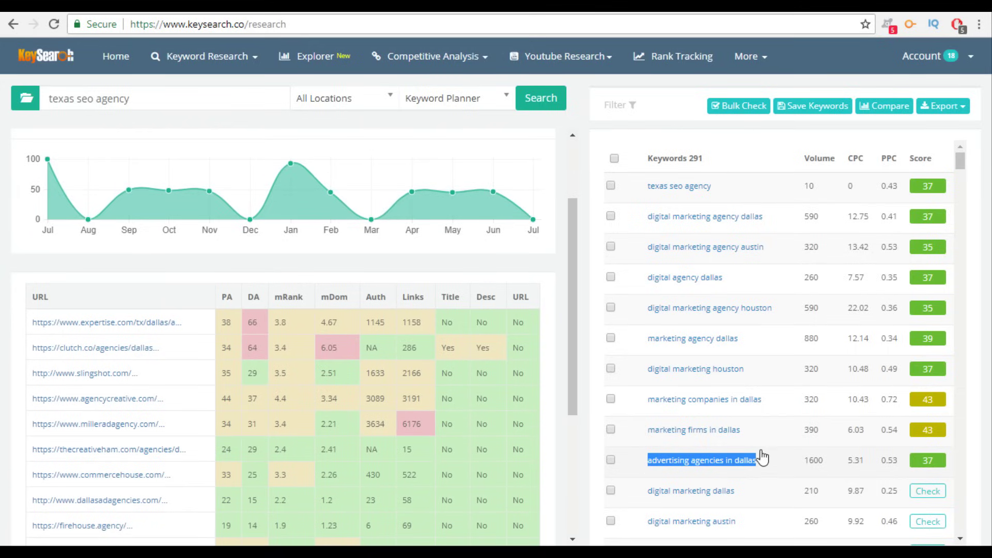
left_click(761, 462)
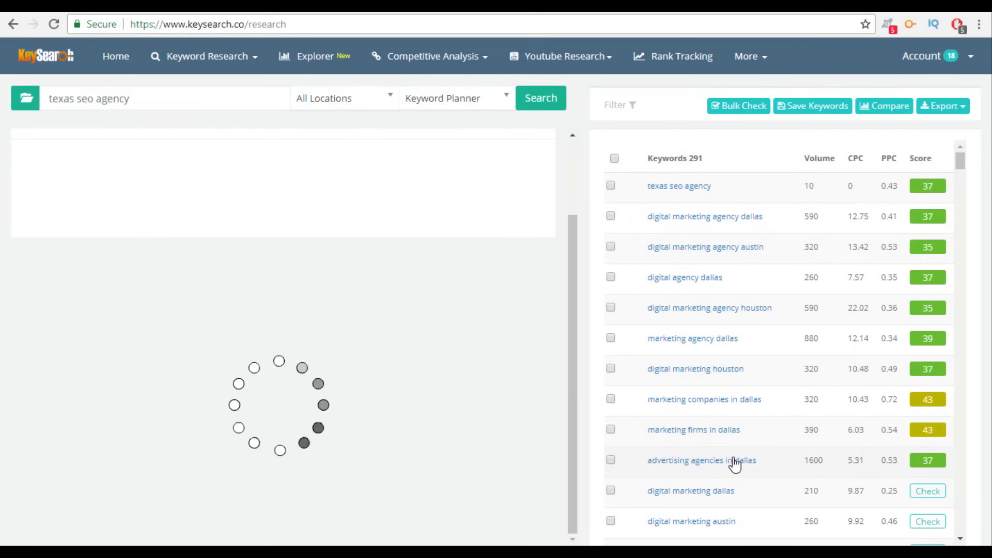
left_click(800, 323)
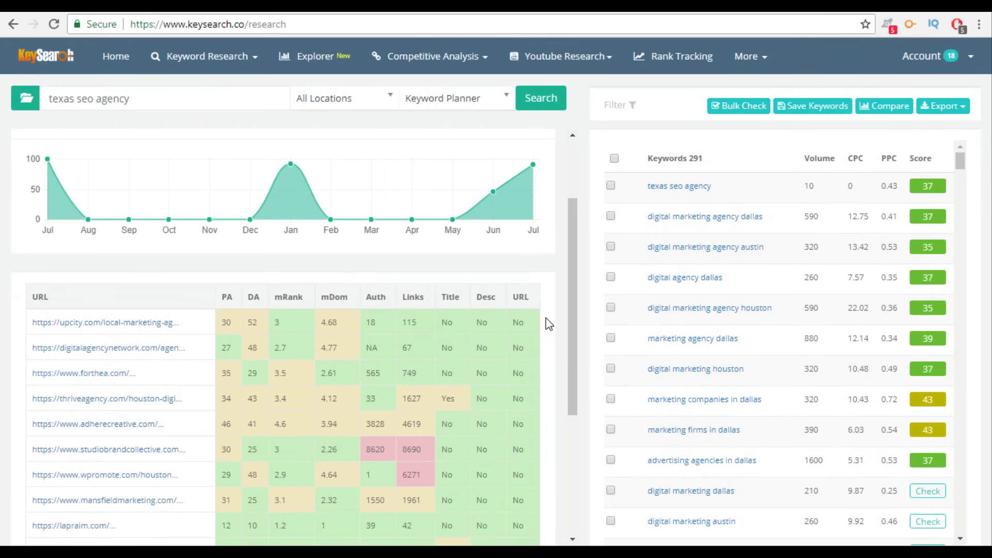
scroll(546, 318, "down", 4)
scroll(497, 354, "up", 2)
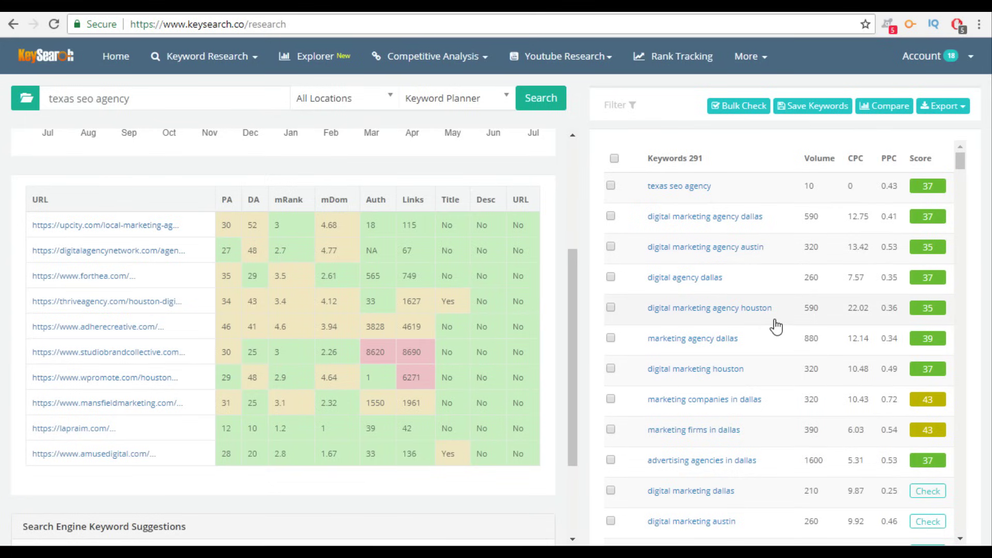
left_click_drag(760, 316, 643, 324)
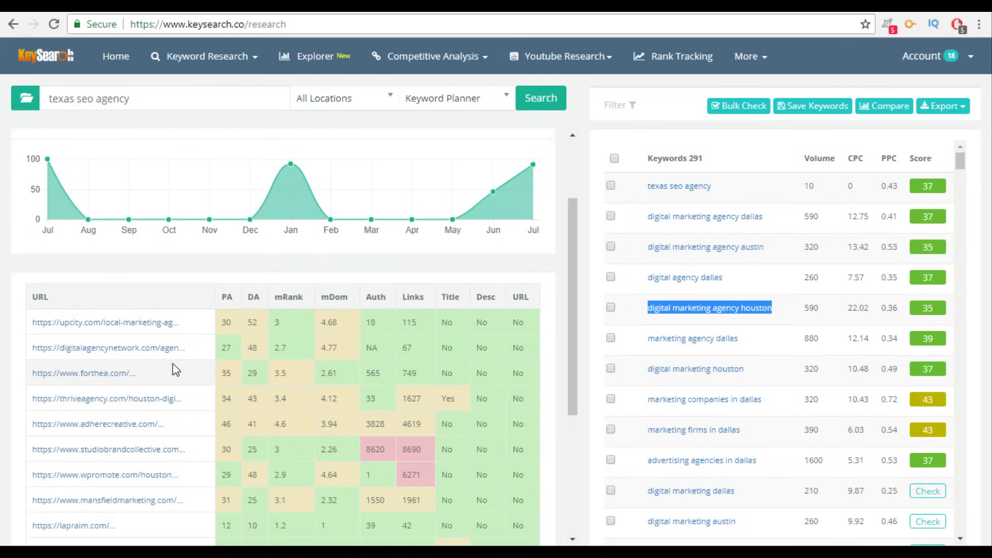
left_click(549, 335)
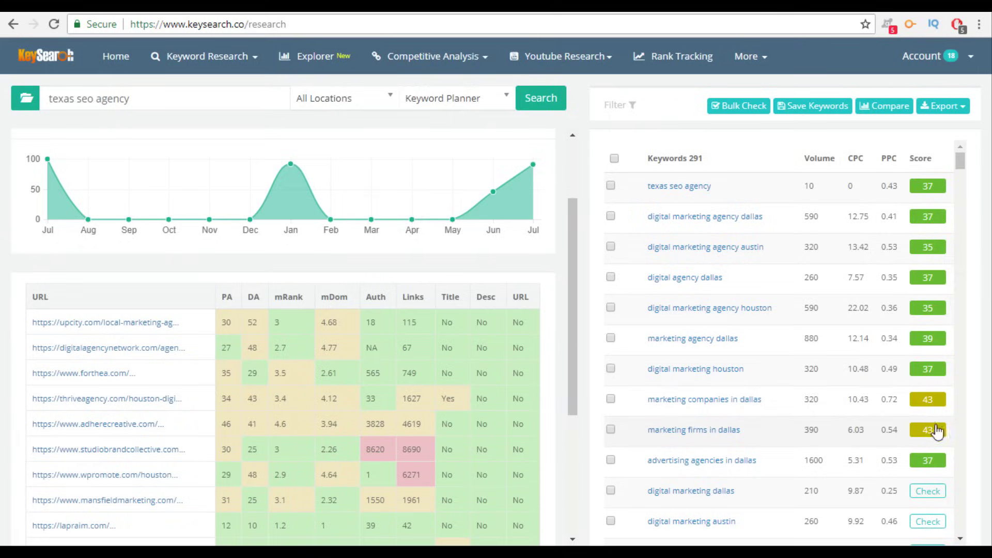
- Check the scores of "digital marketing dallas", "digital marketing austin", "dallas digital marketing company" and "social media marketing companies"
scroll(936, 411, "down", 2)
left_click(929, 392)
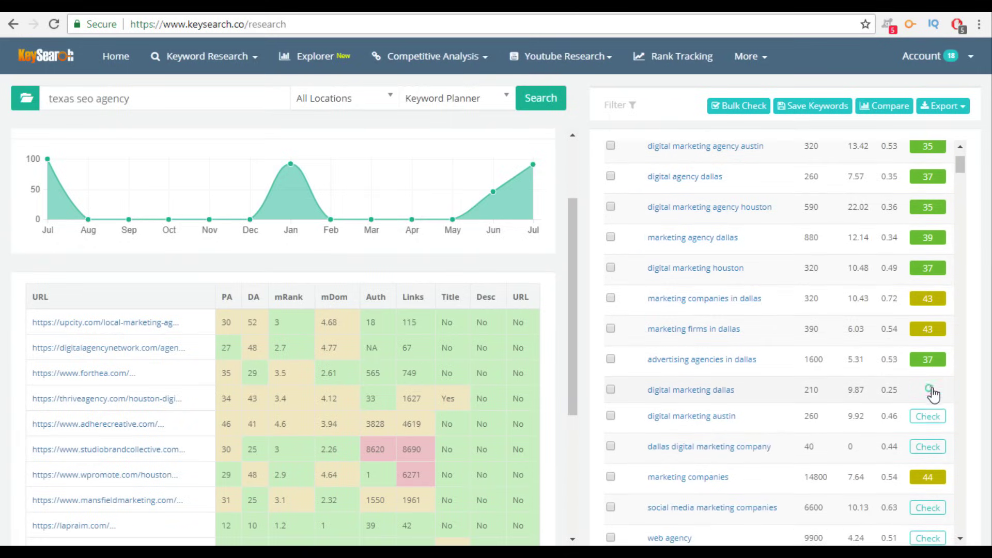
left_click(933, 422)
left_click(931, 442)
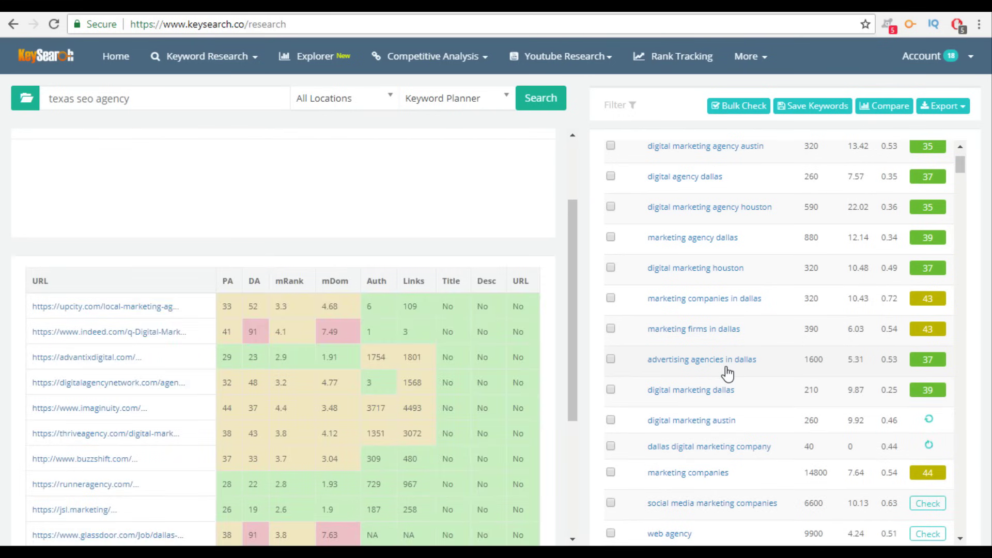
scroll(730, 372, "down", 4)
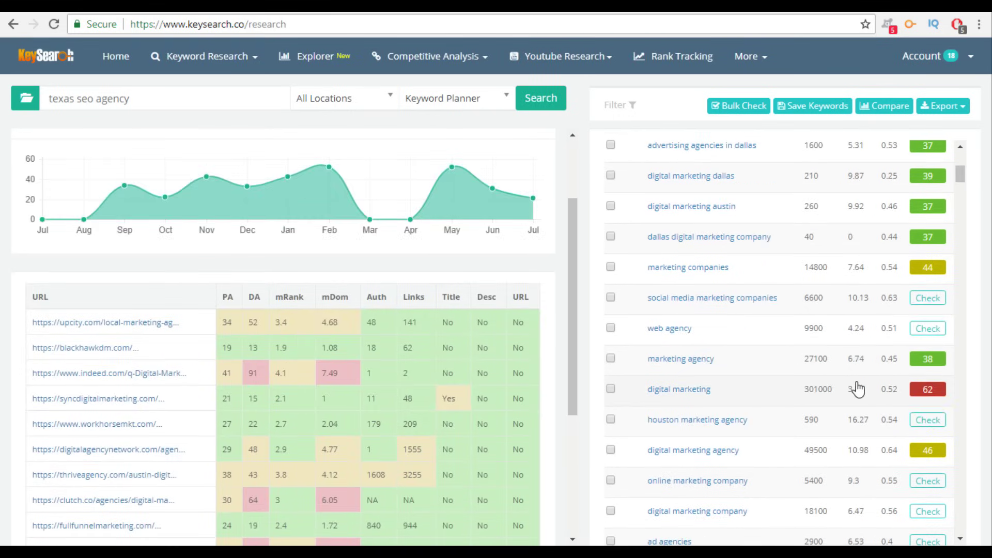
left_click(928, 300)
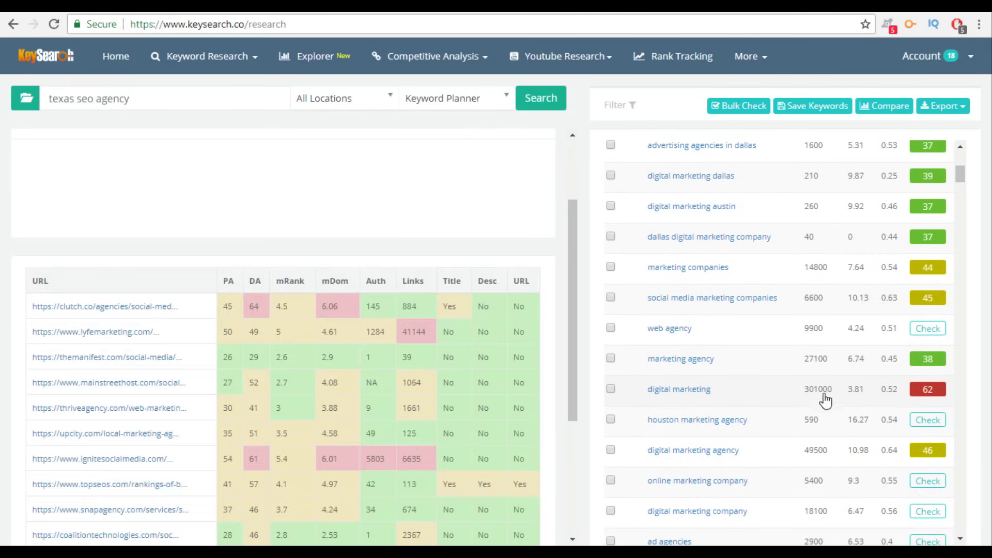
- Load the analysis of "digital marketing" and examine the domain authority and link metrics of its ranking pages
left_click(755, 391)
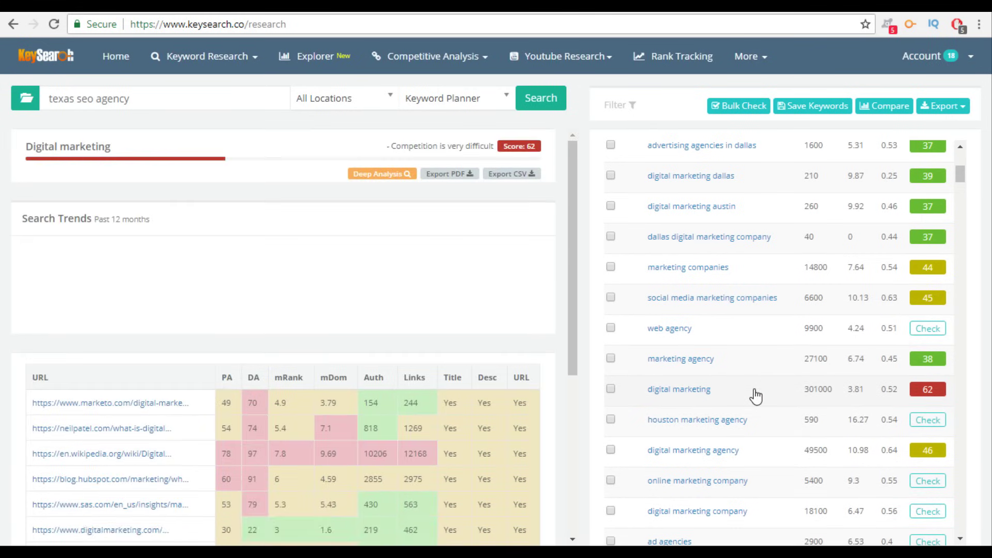
scroll(429, 377, "down", 2)
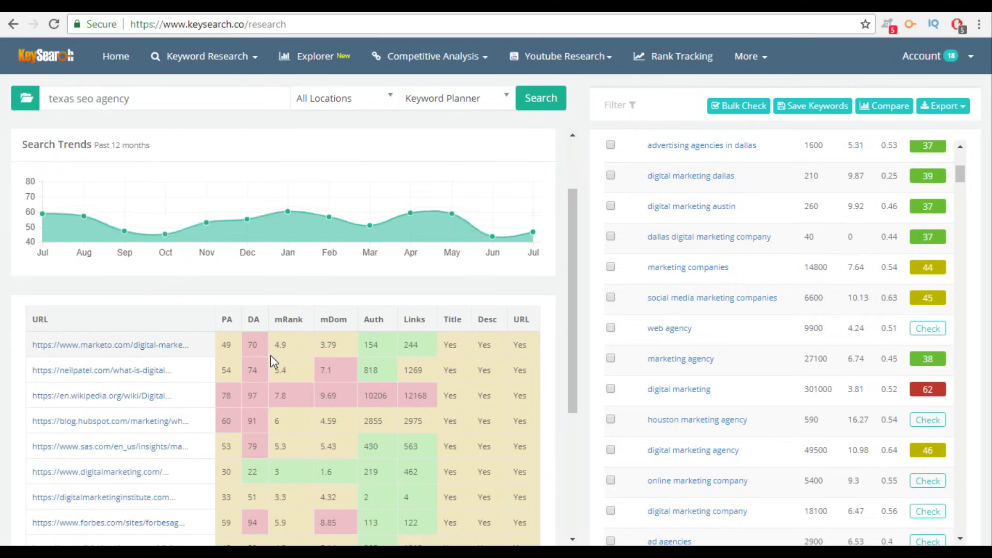
mouse_move(263, 349)
left_mouse_down()
mouse_move(73, 362)
mouse_move(245, 348)
left_mouse_up()
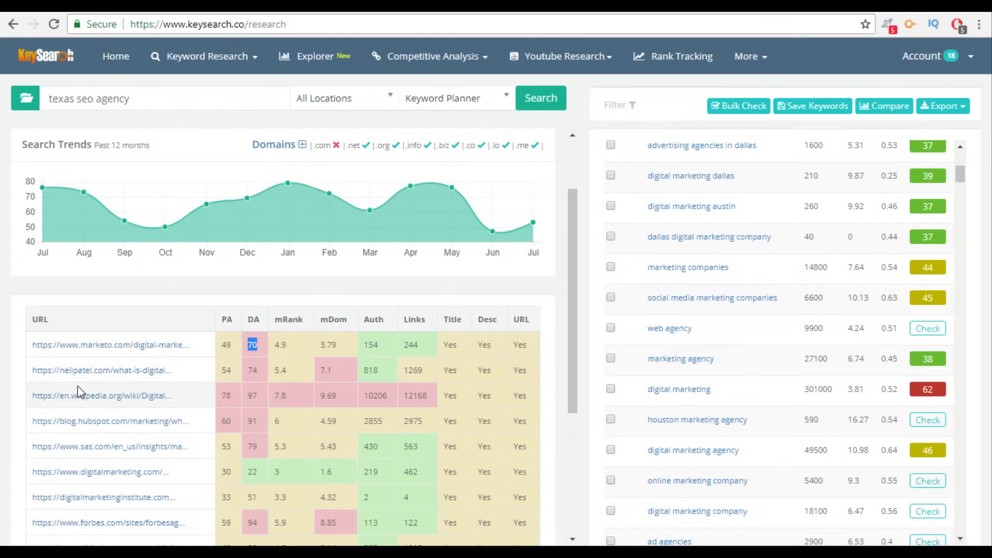
left_click(262, 400)
left_click_drag(247, 397, 255, 396)
left_click(256, 395)
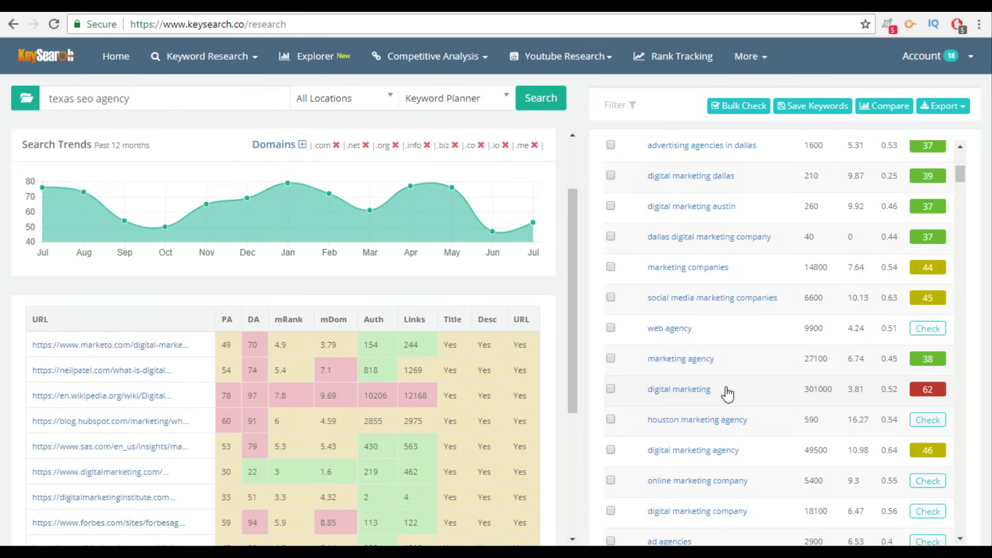
scroll(359, 362, "down", 2)
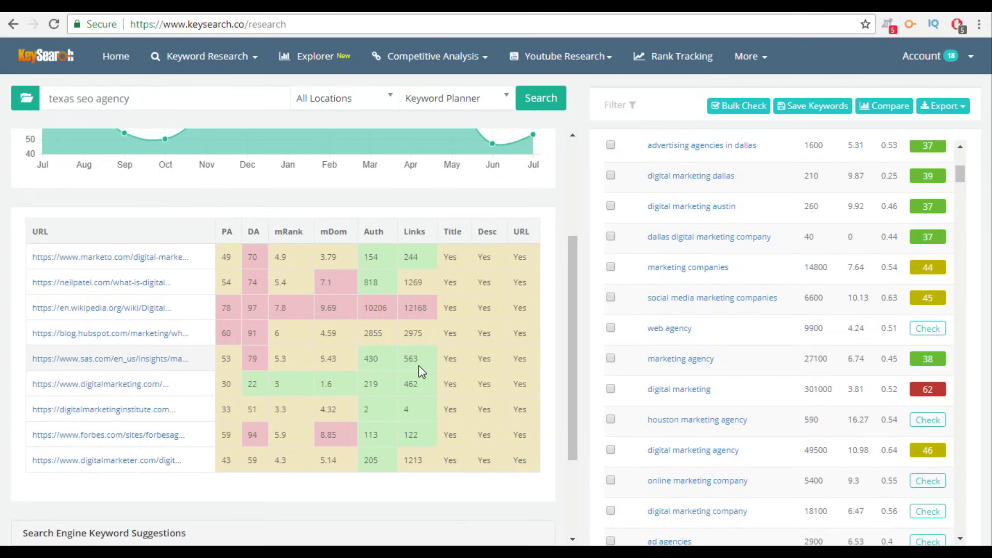
- Return to the analysis of the keyword "digital marketing agency houston"
scroll(682, 385, "up", 6)
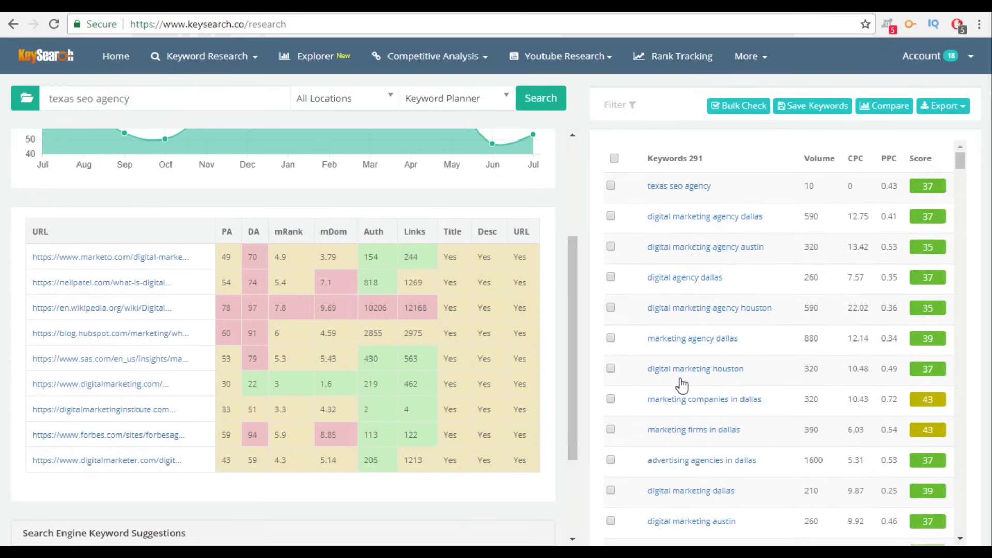
left_click(741, 316)
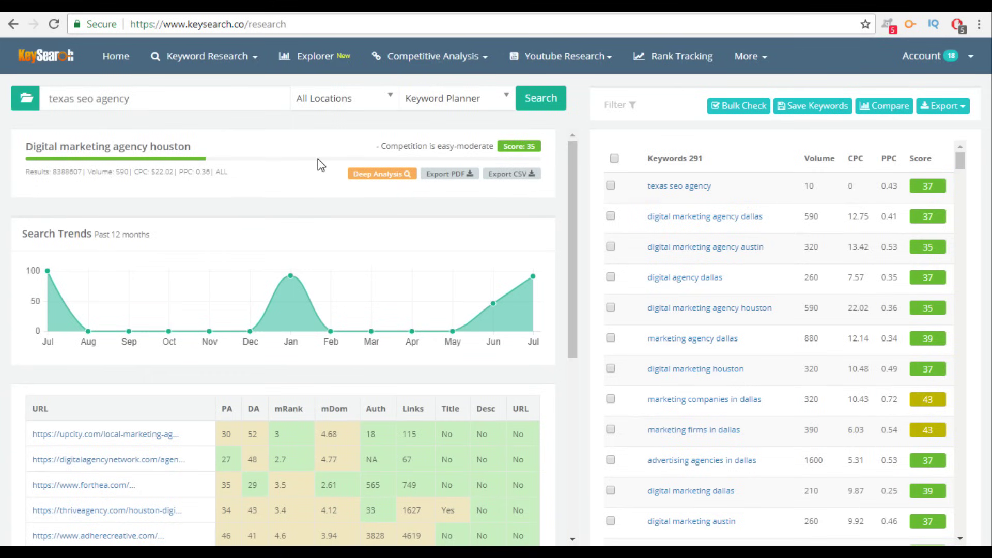
- Open the Quick Difficulty tool and look at the analysis heading for "Chicago flowers"
left_click(228, 58)
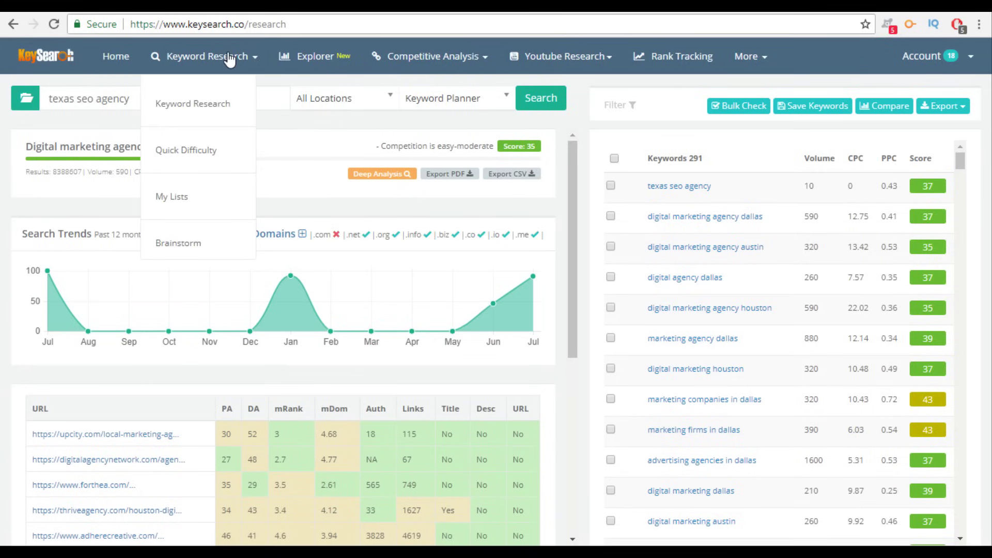
left_click(194, 161)
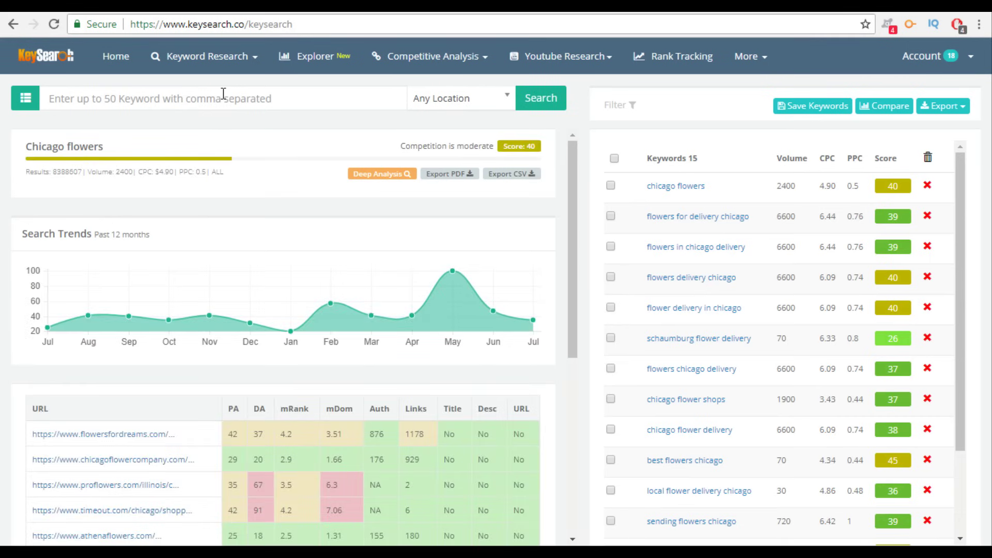
triple_click(35, 148)
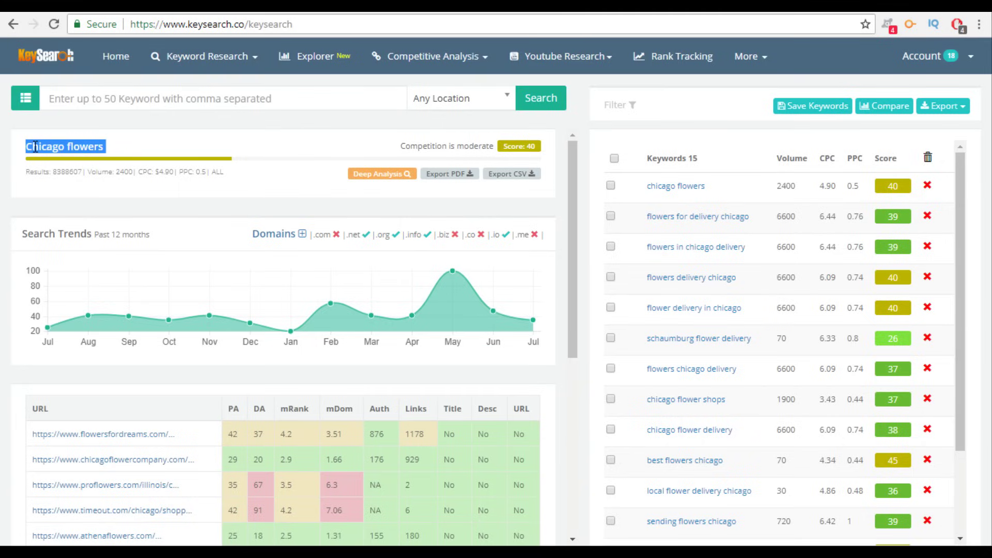
left_click(10, 154)
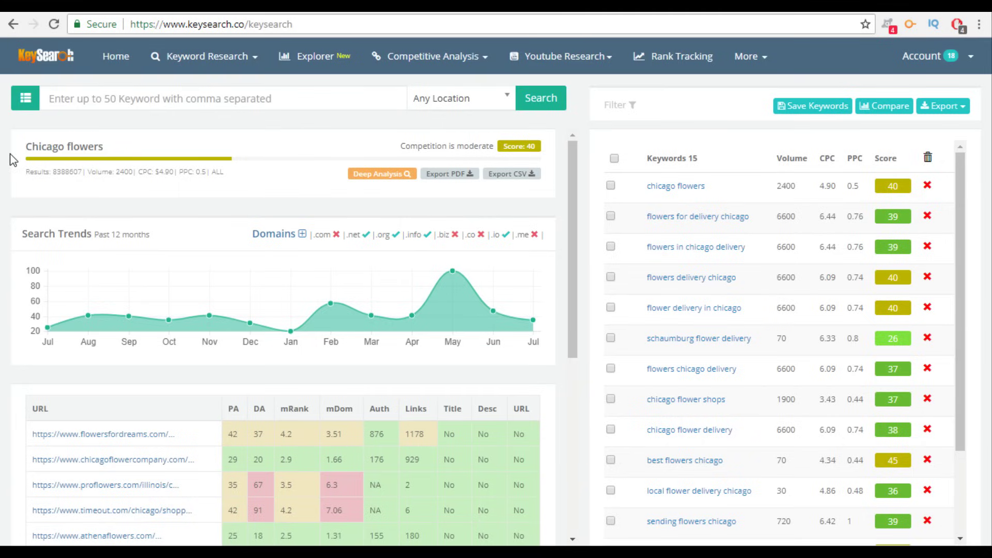
- Open the saved keyword lists and load the InversionWorld.net list
left_click(217, 61)
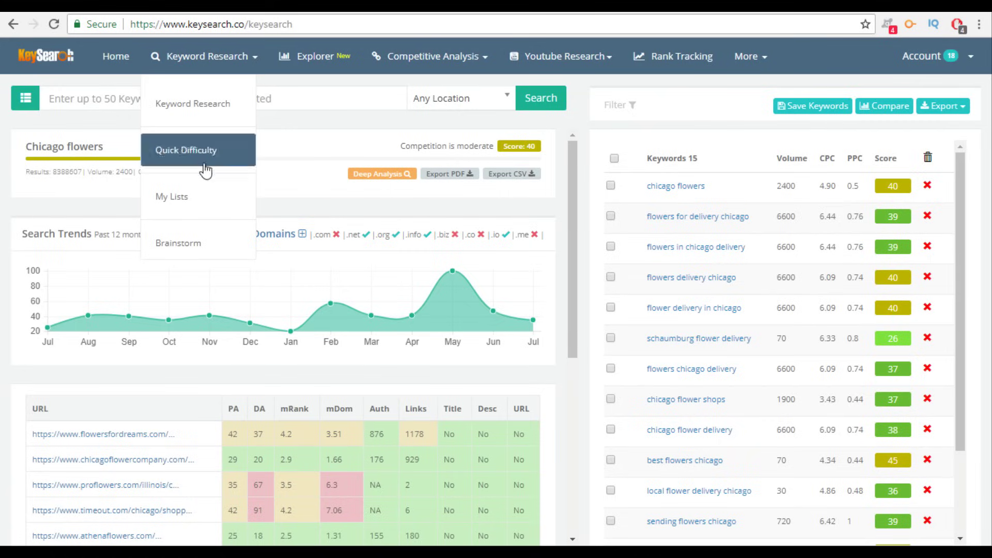
left_click(23, 169)
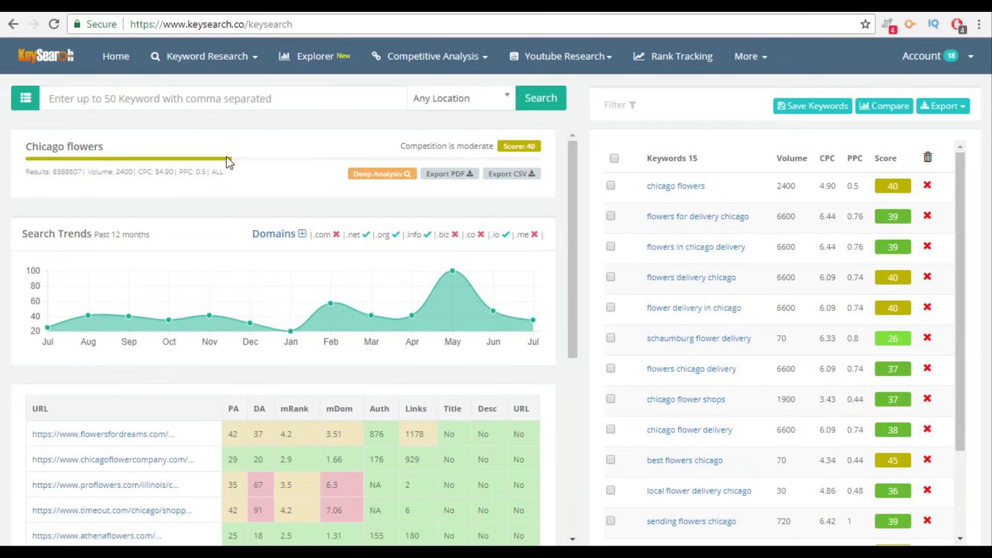
mouse_move(209, 69)
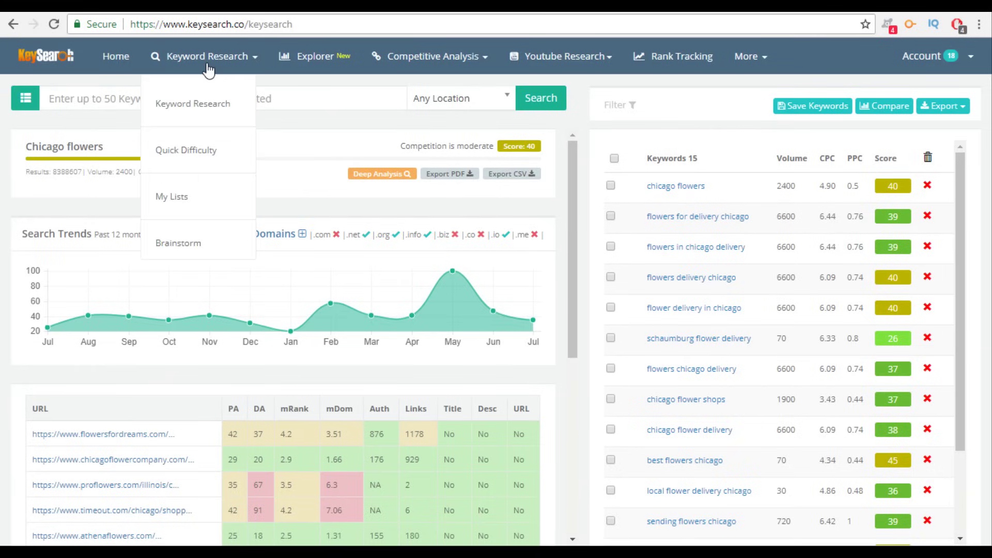
left_click(199, 210)
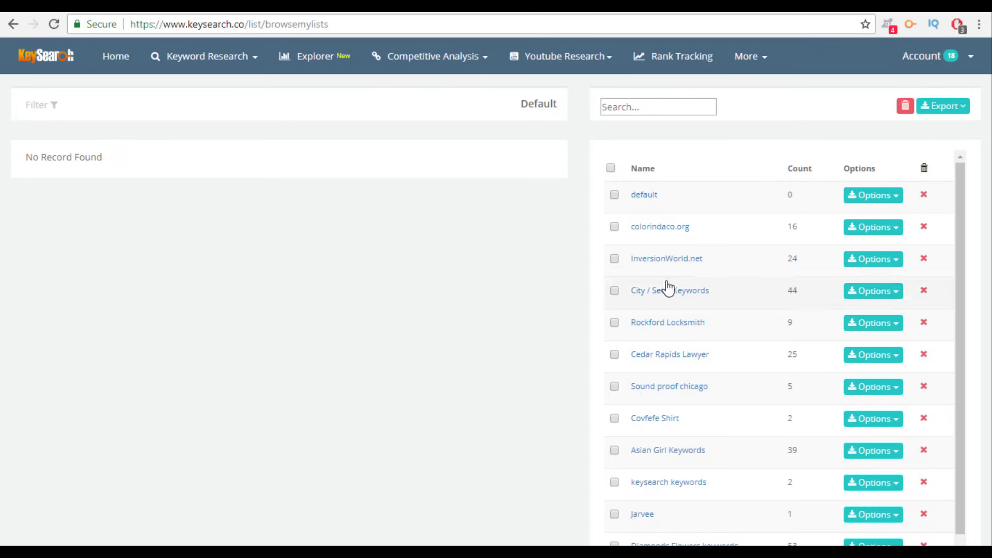
left_click(685, 259)
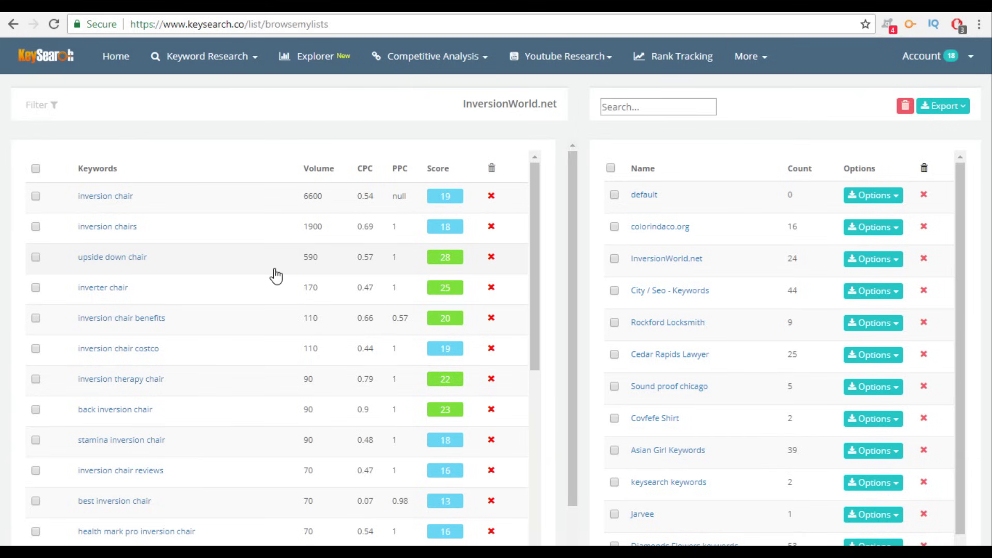
- Examine the search volumes, CPC values and difficulty scores of the keywords in the InversionWorld.net list
scroll(255, 276, "down", 4)
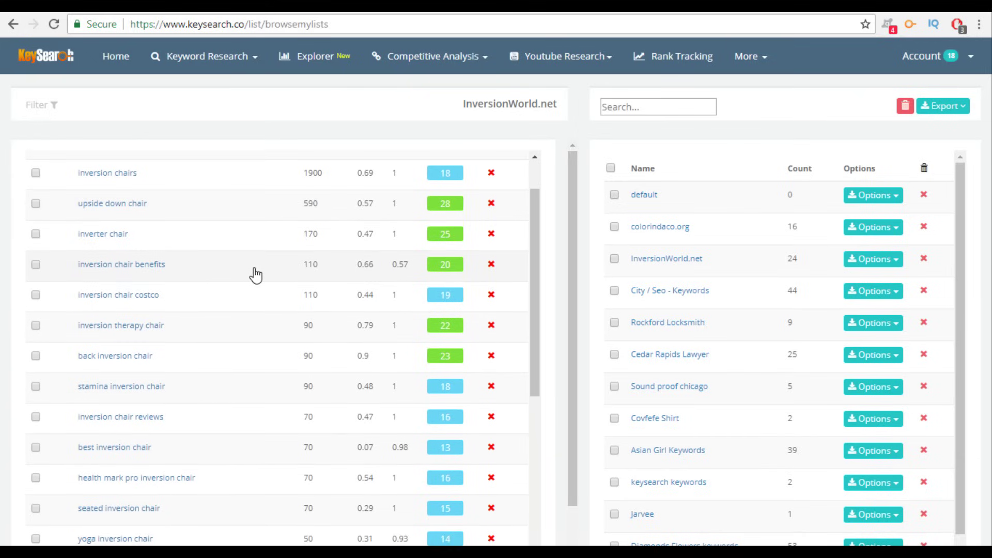
scroll(256, 275, "down", 4)
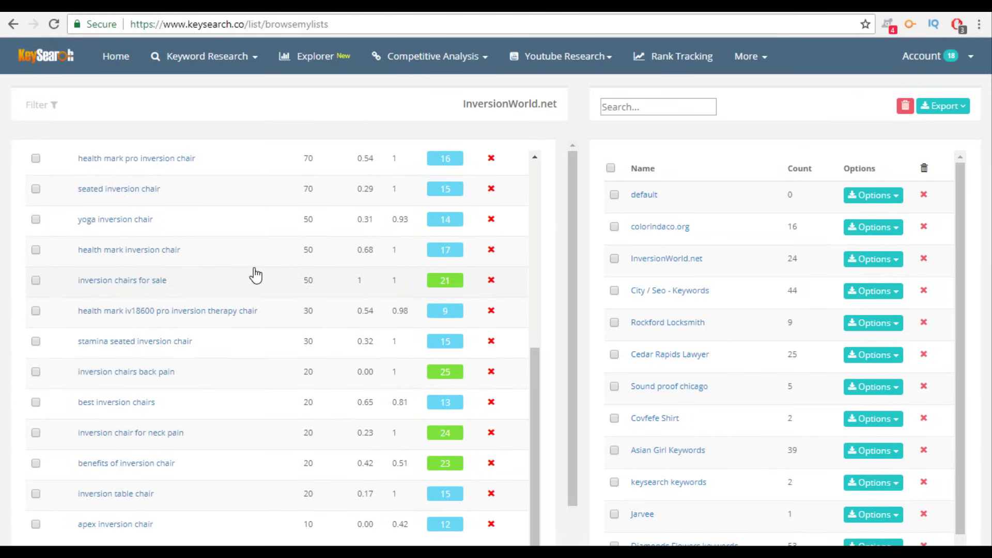
scroll(256, 275, "up", 8)
scroll(253, 277, "down", 8)
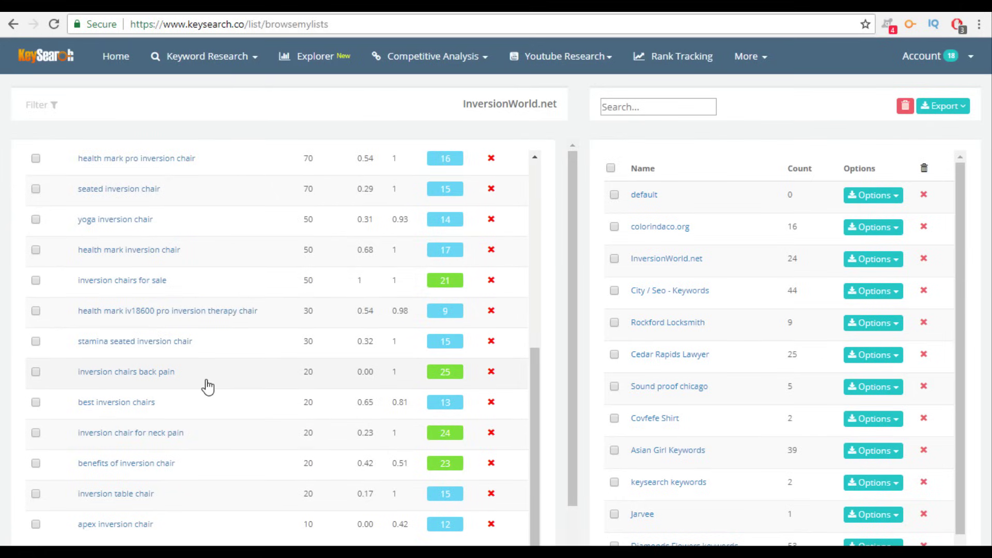
scroll(208, 397, "up", 8)
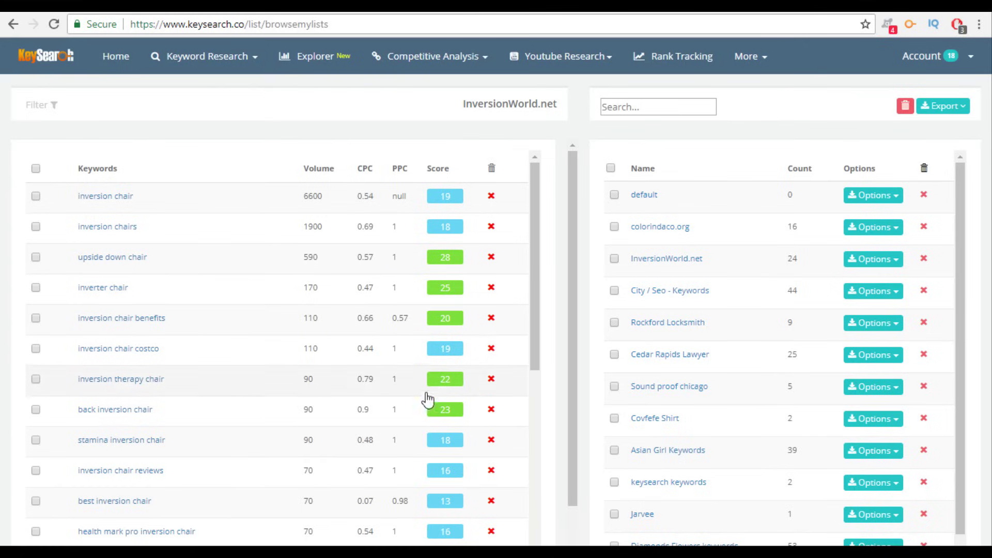
scroll(409, 471, "down", 2)
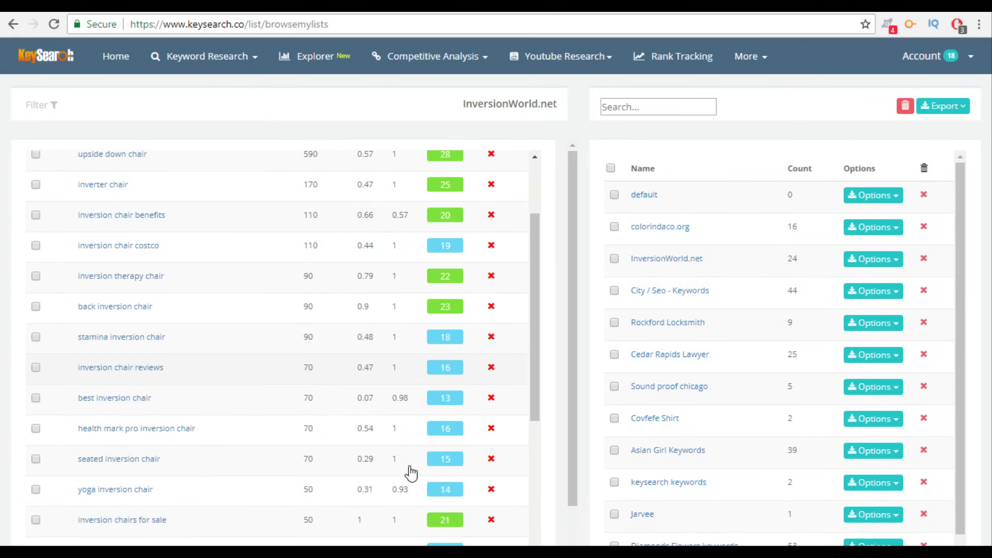
scroll(409, 472, "down", 5)
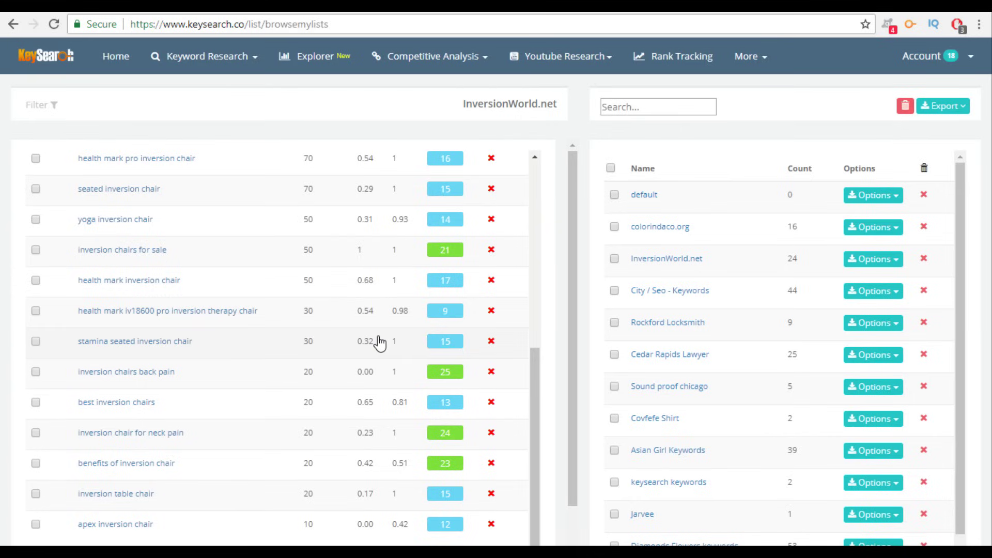
scroll(329, 320, "up", 3)
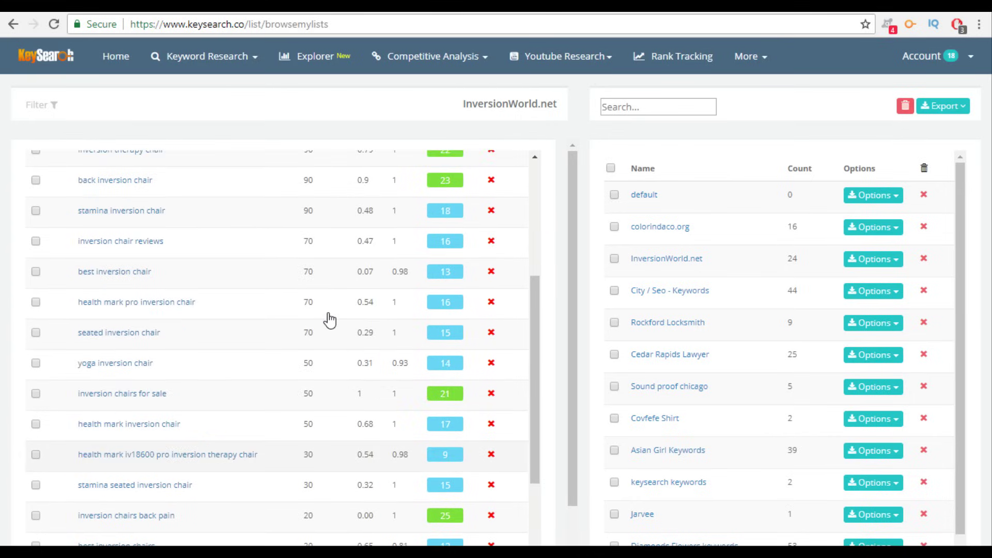
scroll(329, 321, "up", 5)
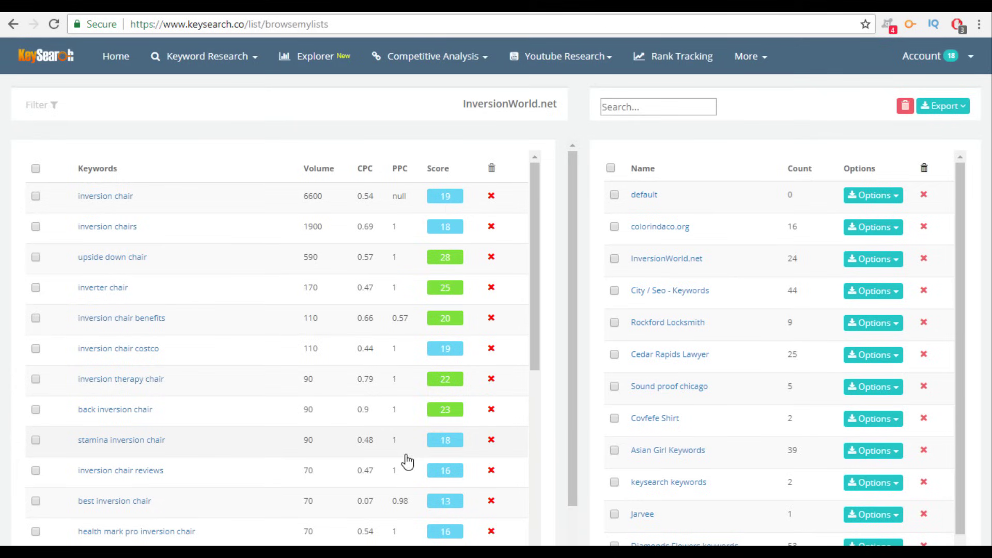
- Check the score of "best inversion chairs" and view the export and management options of the InversionWorld.net list
left_click(213, 60)
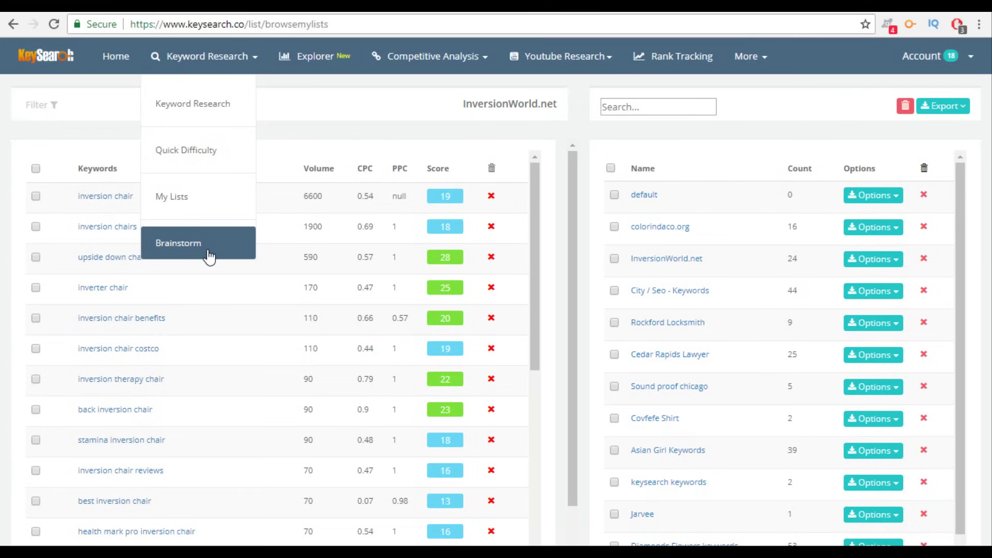
scroll(328, 290, "down", 10)
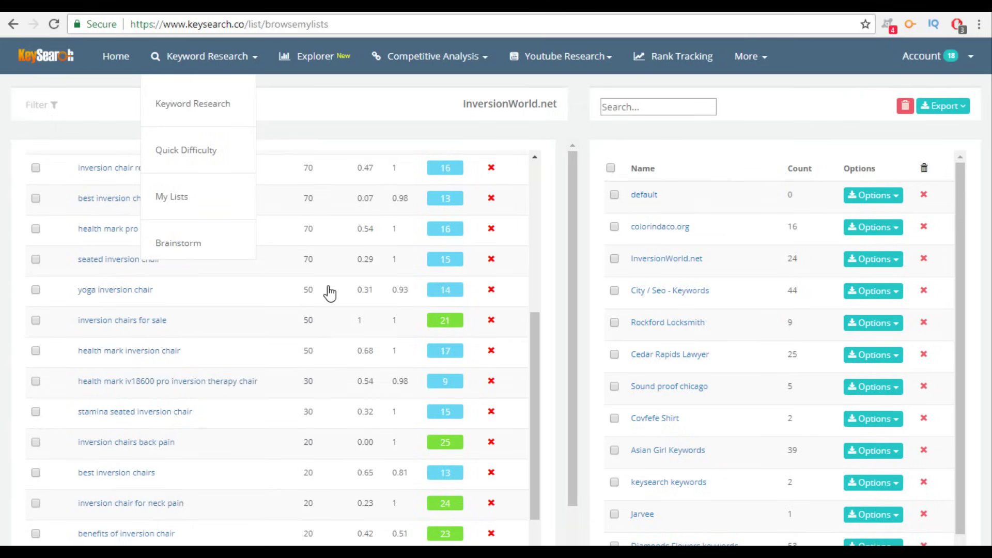
left_click(436, 362)
scroll(481, 336, "up", 2)
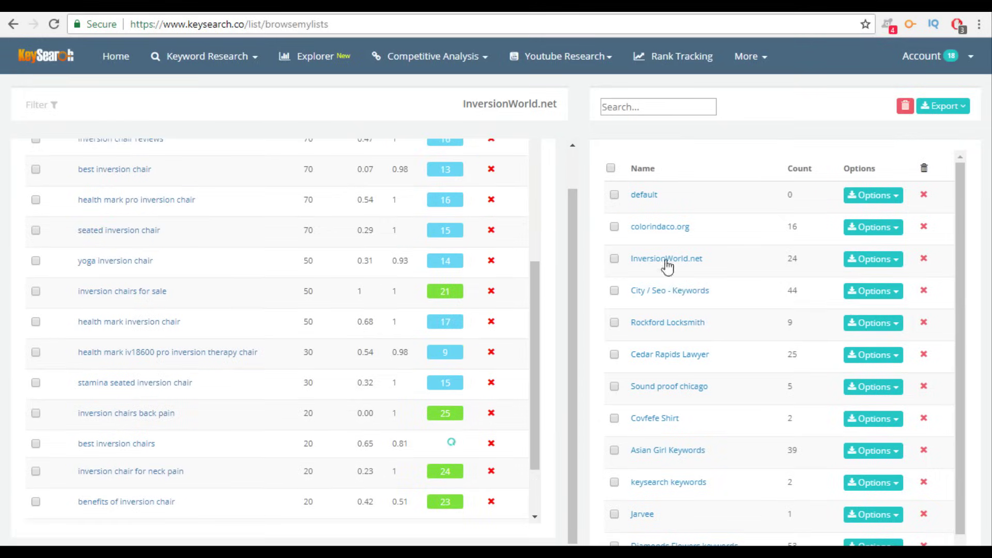
left_click(902, 260)
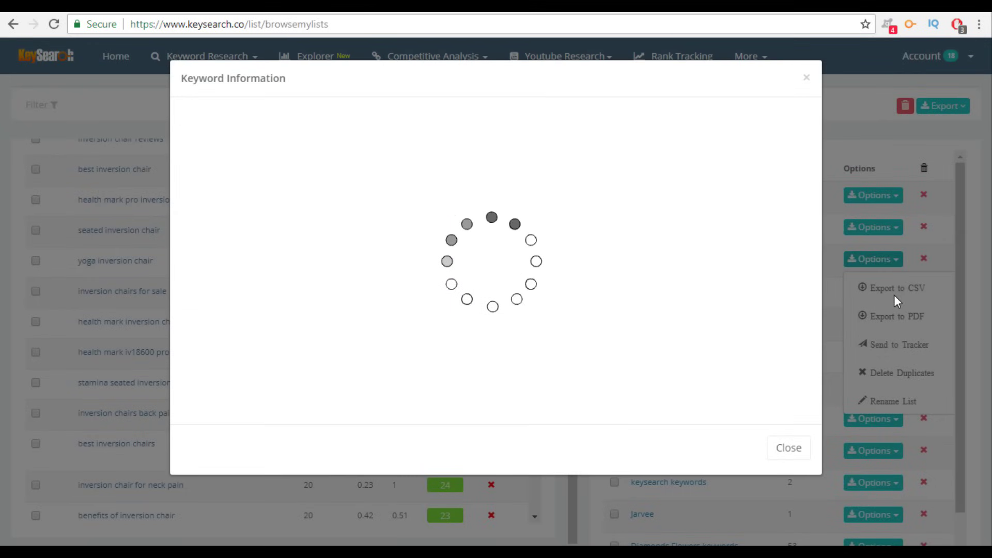
left_click(17, 131)
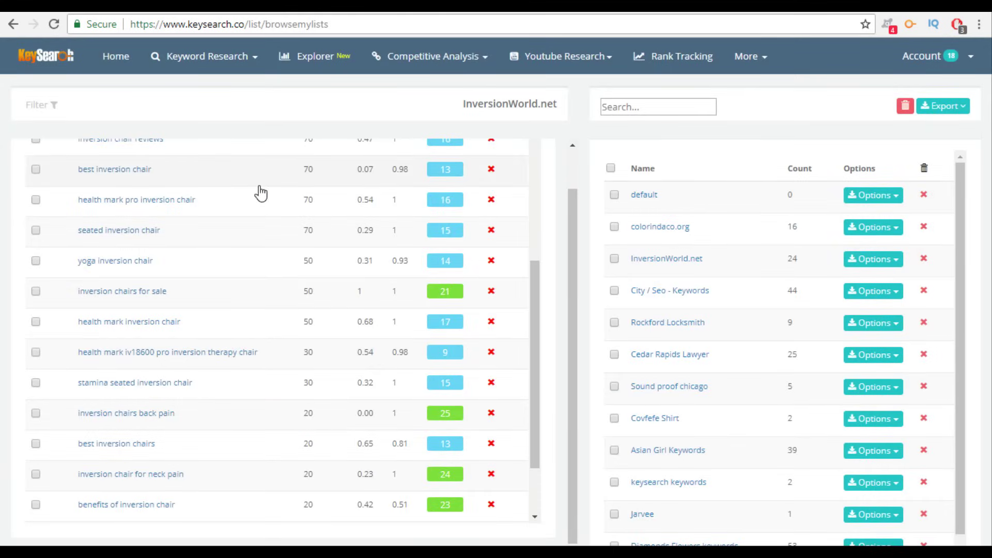
- Open the Brainstorm tool and view the "Vince Carter" topic from its Twitter Trends list
left_click(224, 58)
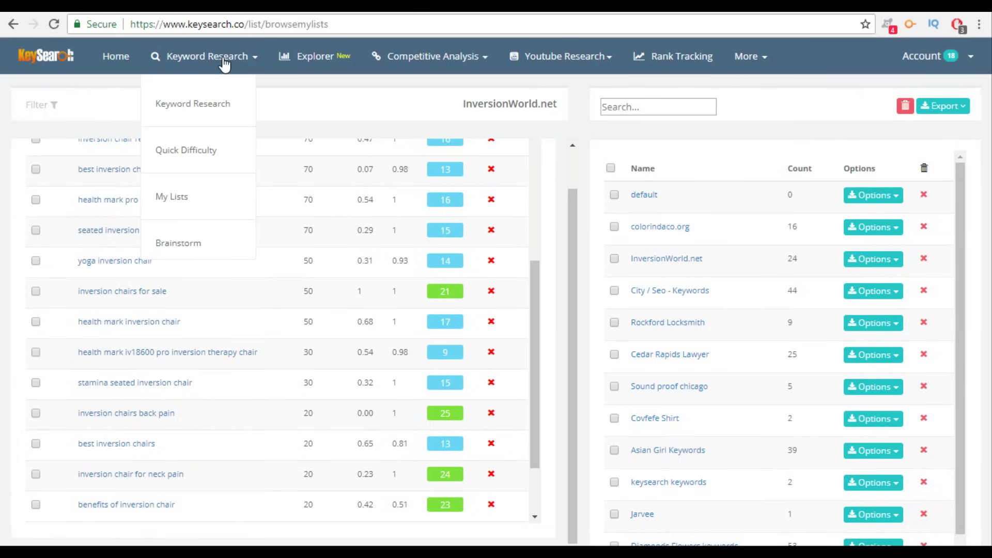
left_click(202, 241)
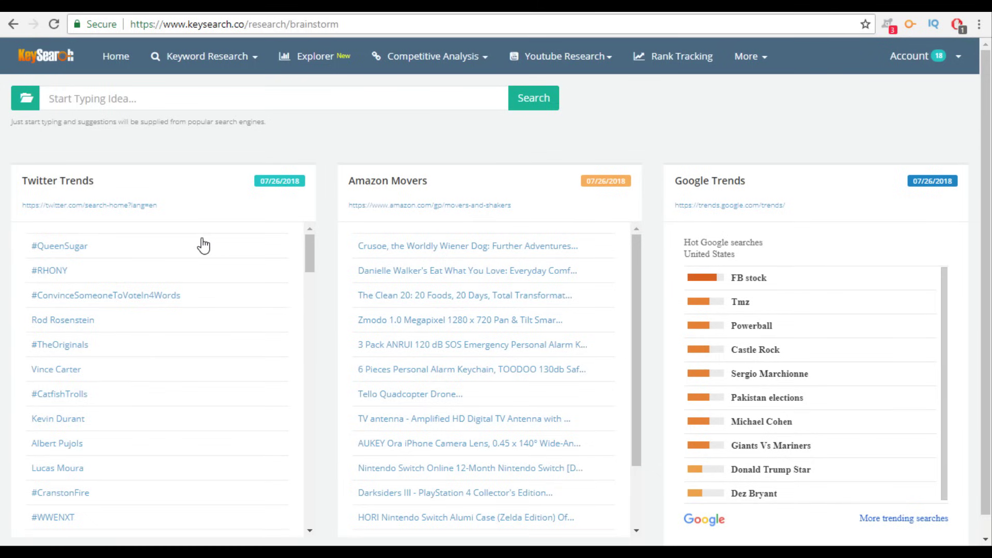
scroll(203, 368, "down", 6)
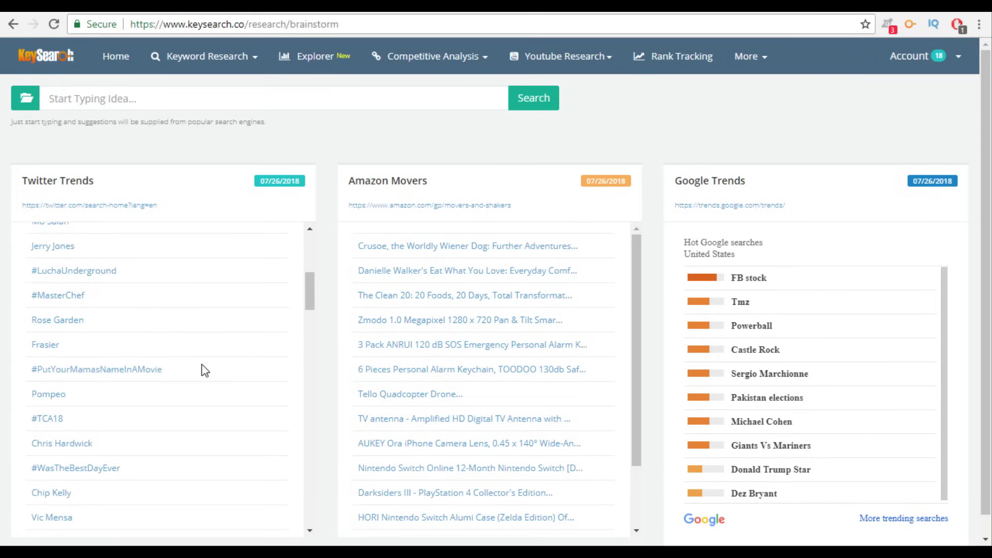
scroll(205, 370, "up", 6)
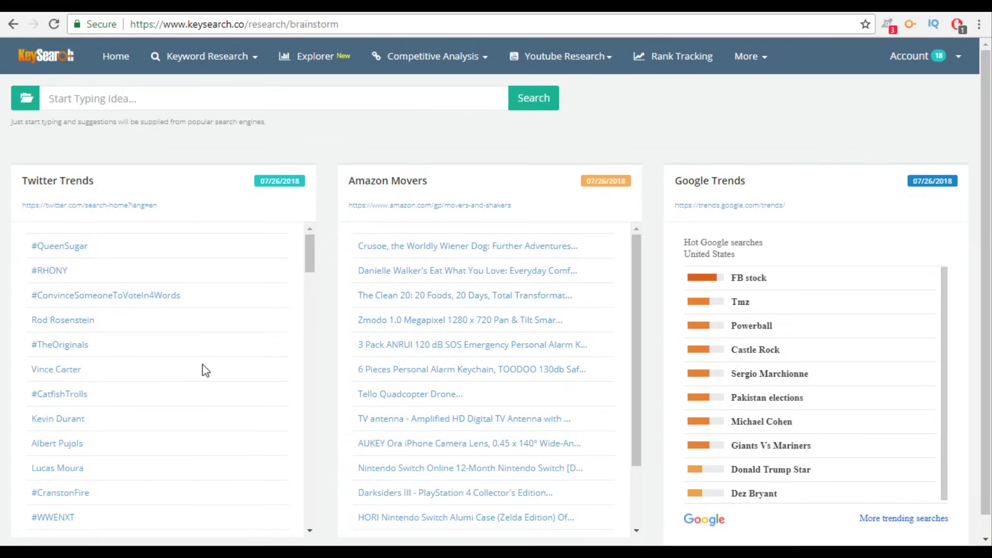
left_click(57, 372)
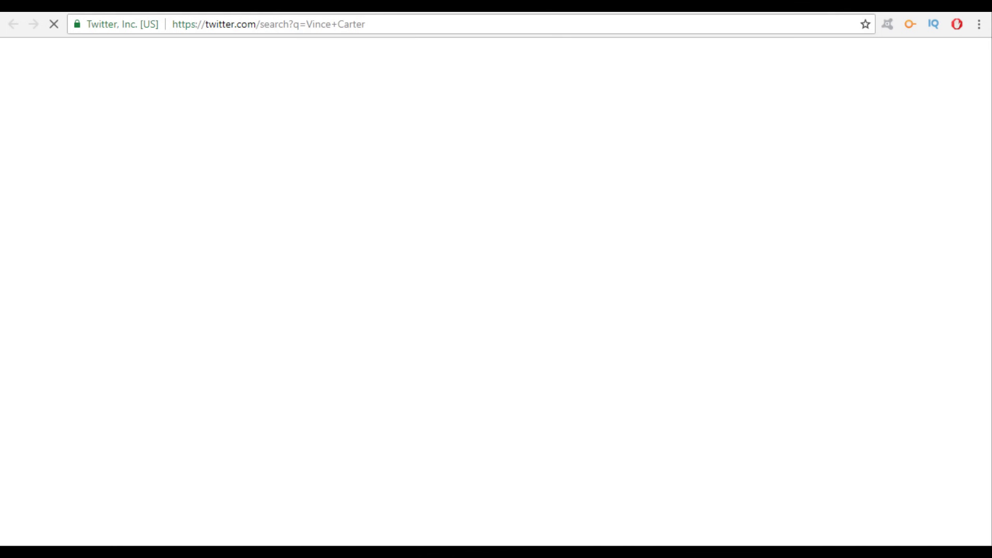
key("ctrl+w")
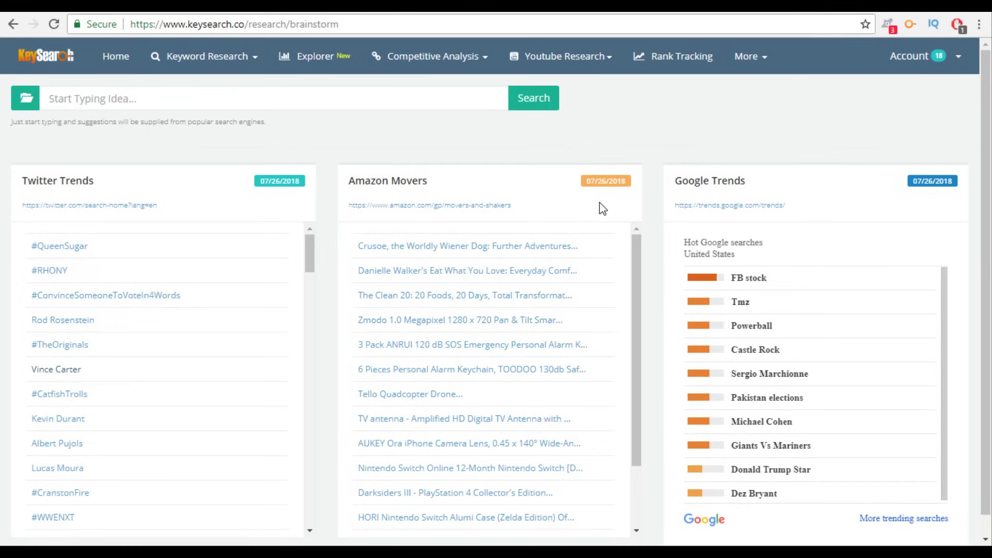
- Look over the Twitter Trends list, highlighting #QueenSugar, and the products in the Amazon Movers list
scroll(150, 320, "down", 1)
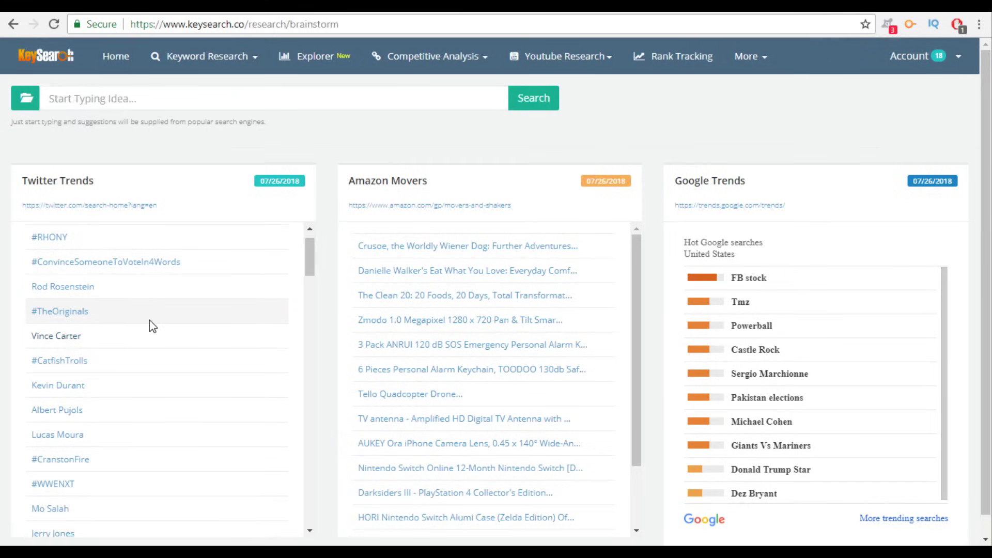
scroll(51, 413, "up", 1)
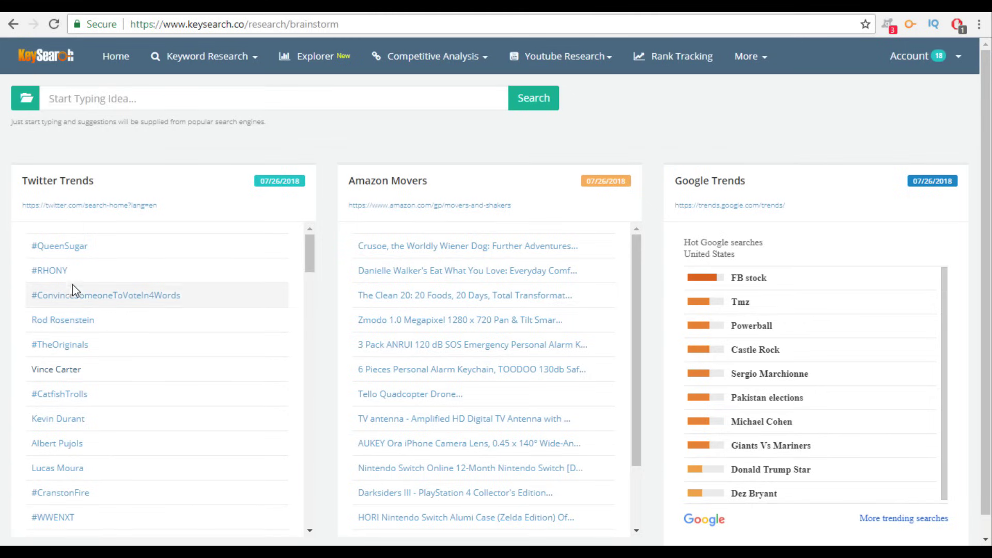
left_click_drag(26, 246, 107, 249)
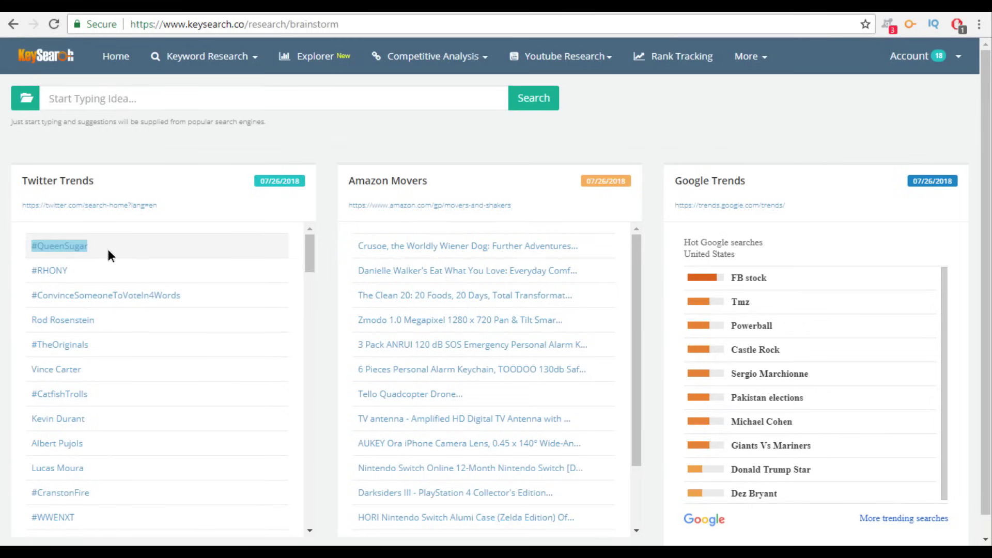
left_click(107, 250)
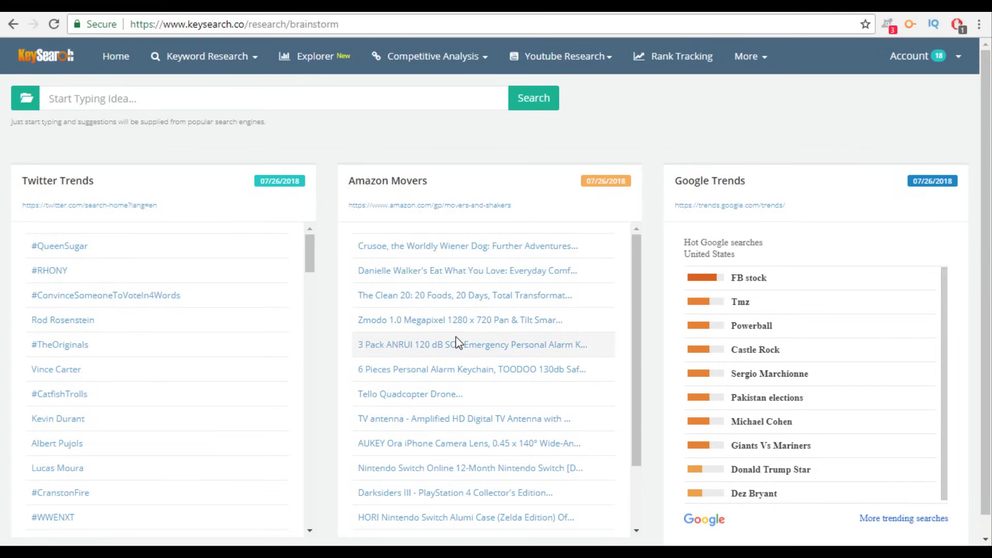
scroll(458, 343, "down", 2)
scroll(458, 342, "up", 2)
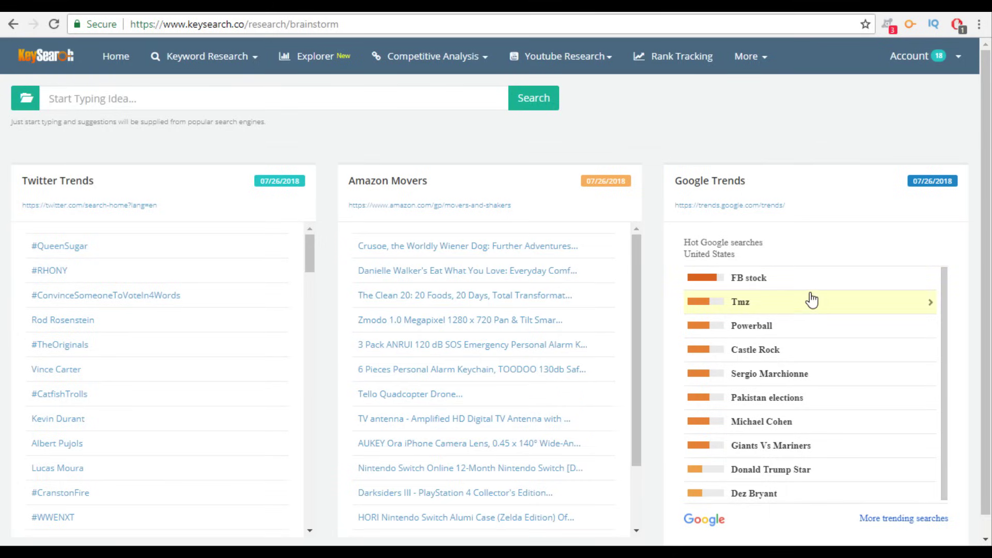
- Open the "Pakistan elections" entry in Google Trends and read its related searches and news summaries
scroll(815, 302, "up", 1)
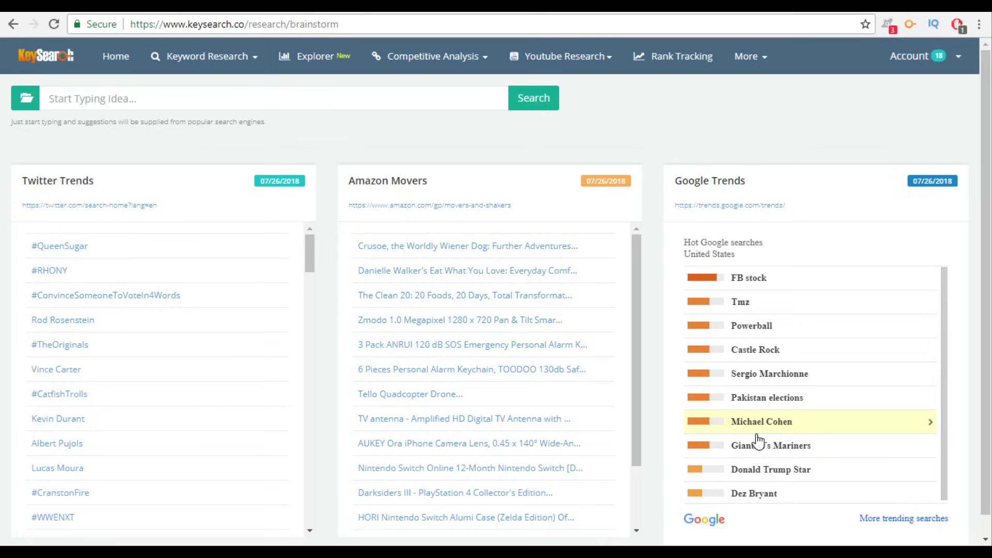
scroll(754, 442, "down", 1)
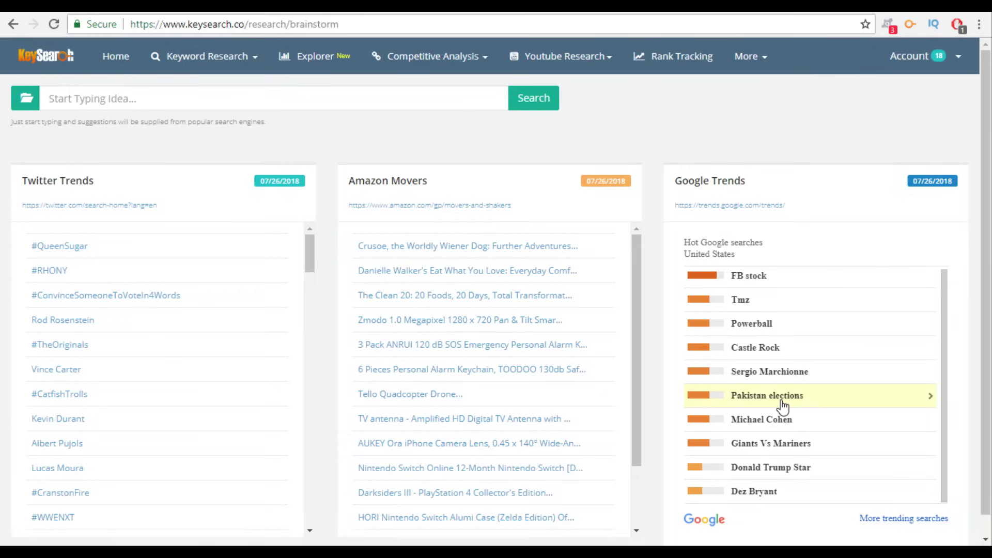
scroll(783, 407, "down", 1)
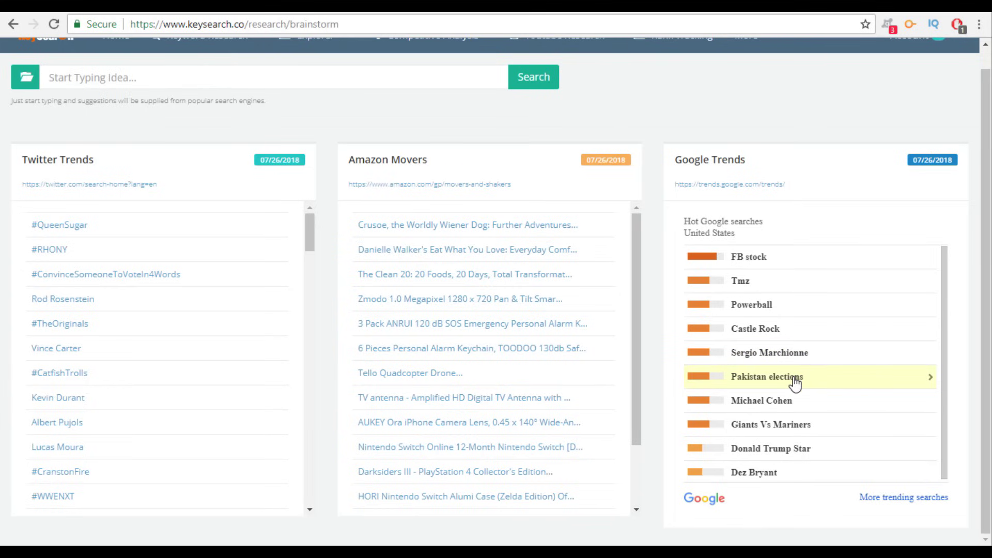
scroll(620, 247, "up", 1)
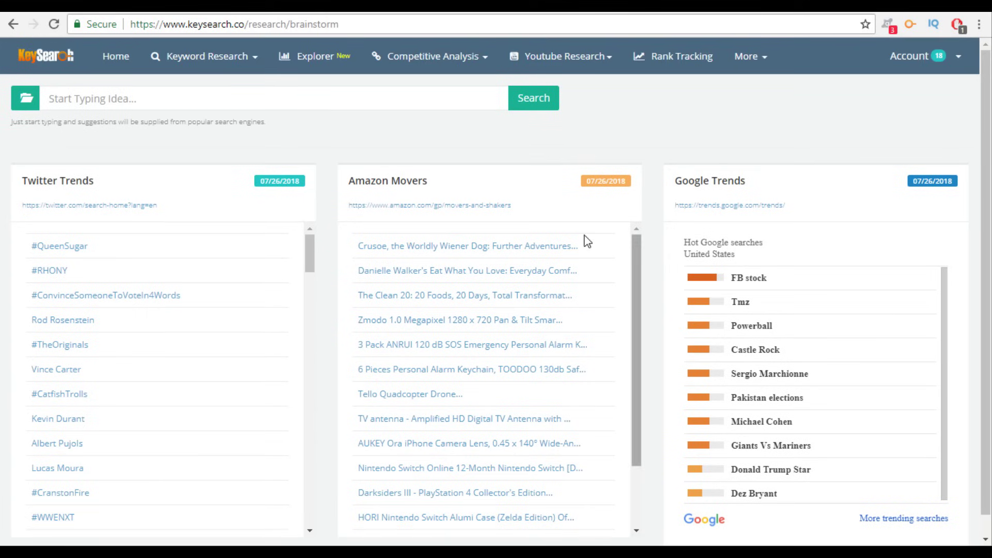
left_click(829, 400)
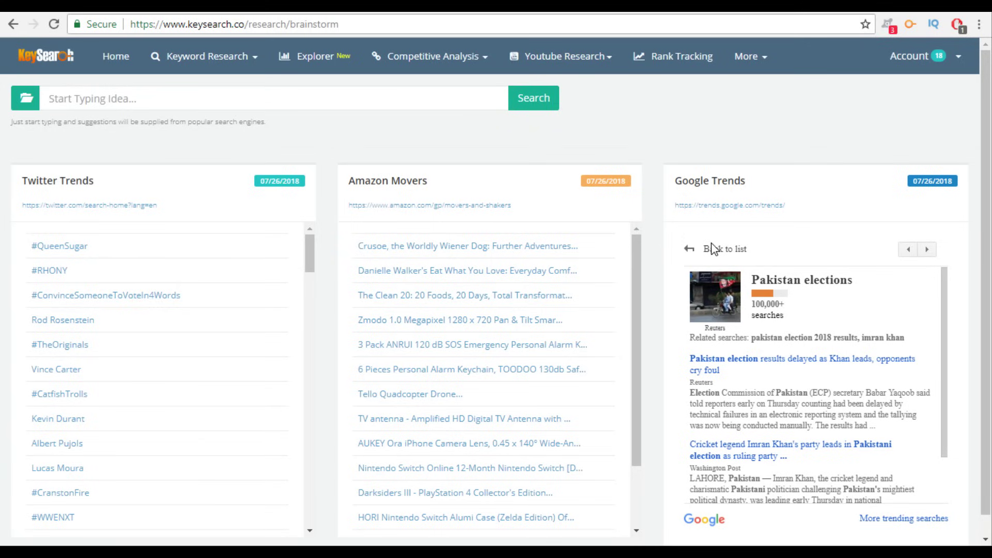
scroll(770, 365, "down", 1)
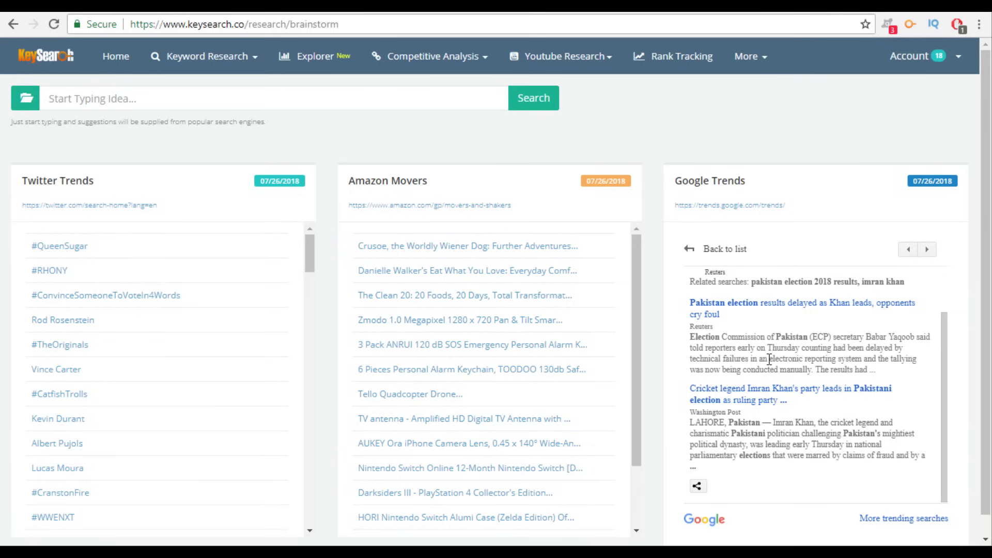
- Check the search volume of the "Pakistan elections" entry and return to the Google Trends list
scroll(770, 365, "up", 1)
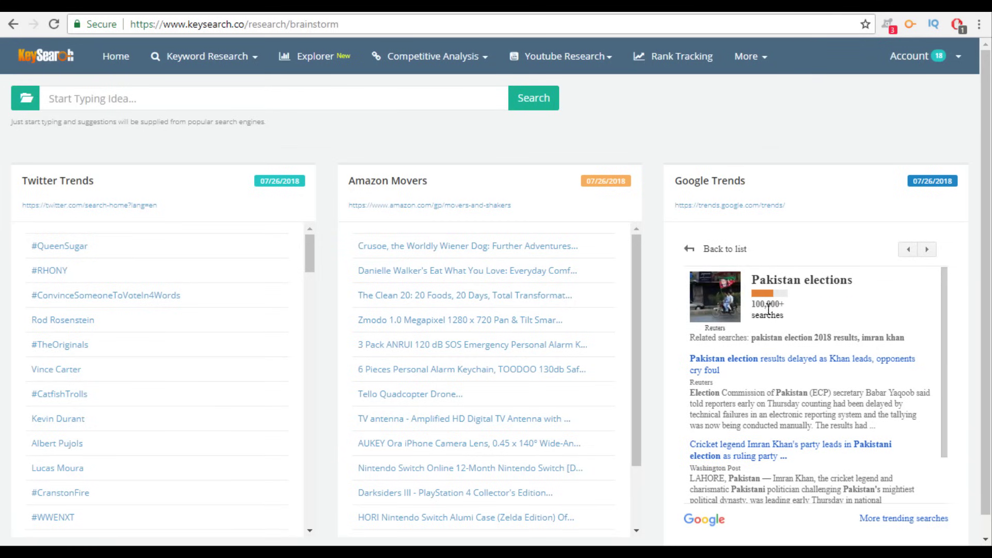
left_click_drag(751, 305, 797, 305)
left_click(796, 305)
left_click(701, 252)
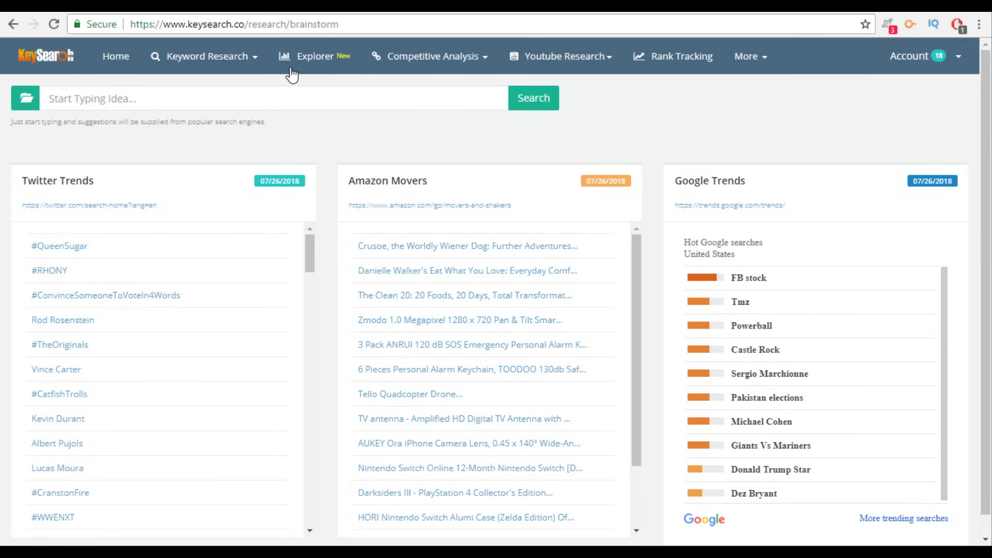
- Open the Explorer tool and look over the domain report for blueworldagency.com
left_click(232, 66)
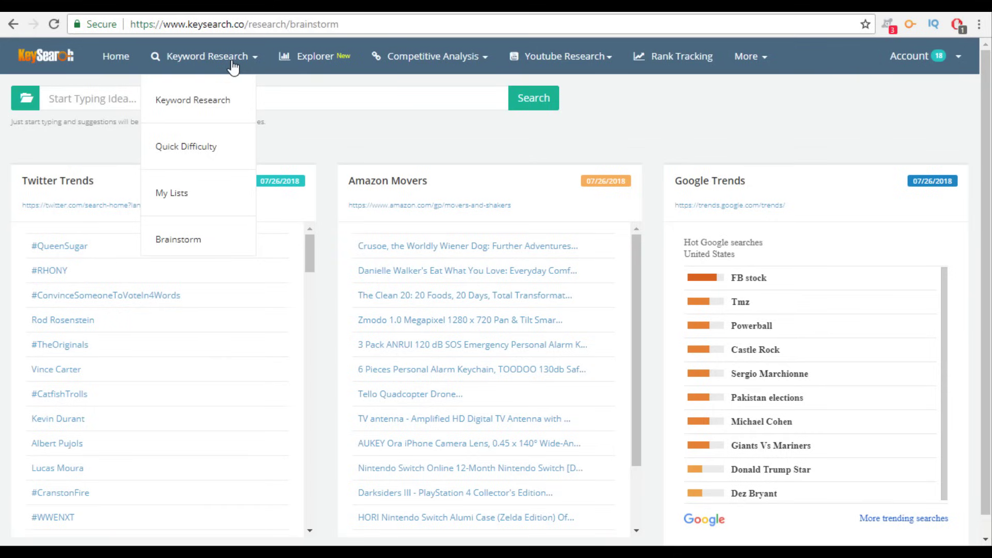
left_click(233, 66)
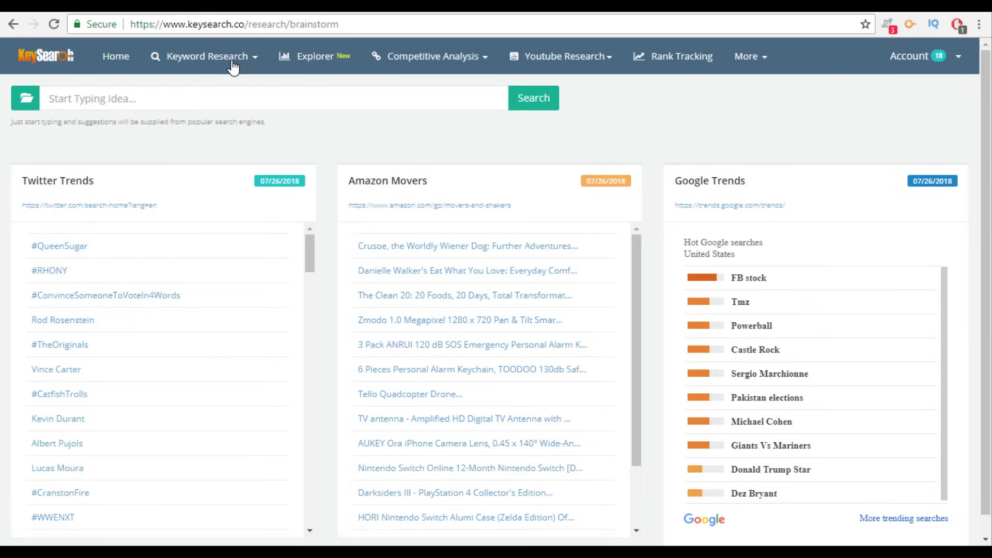
left_click(310, 73)
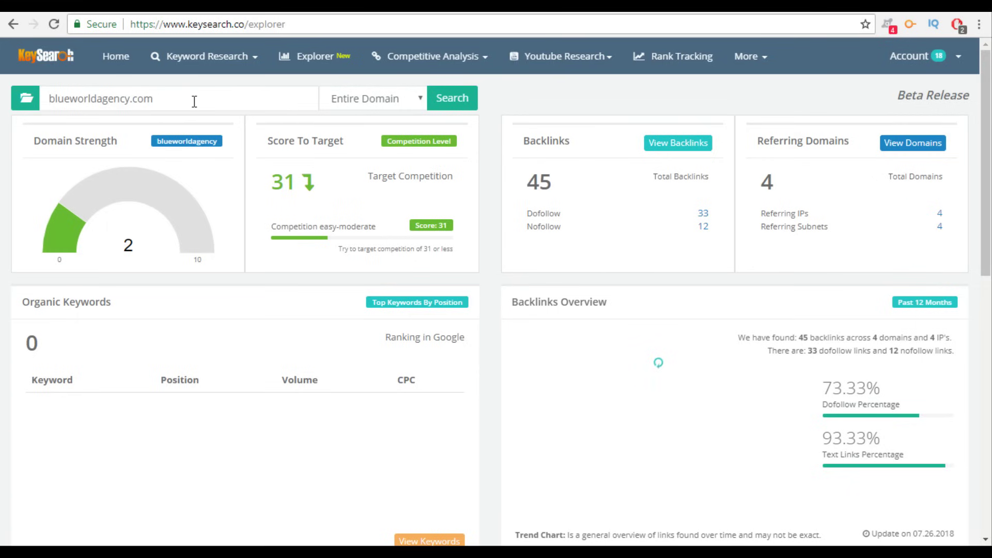
scroll(22, 200, "down", 3)
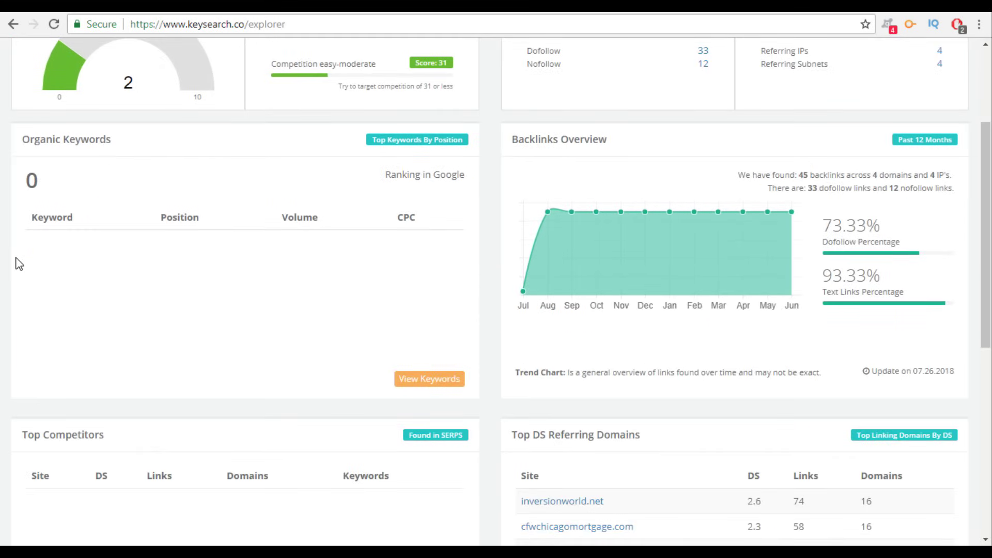
scroll(19, 265, "up", 3)
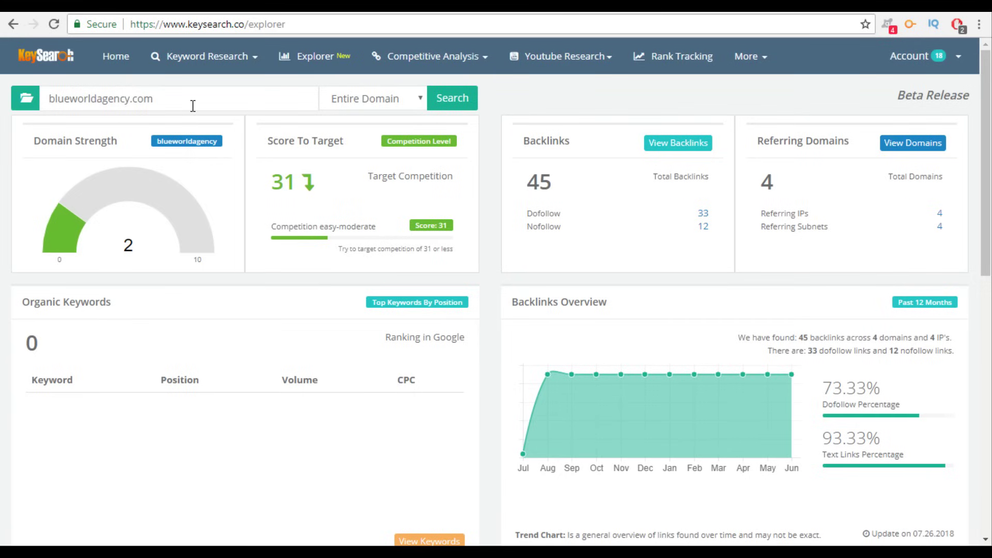
- Search the Explorer for the domain inversionworld.net
left_click_drag(193, 106, 59, 113)
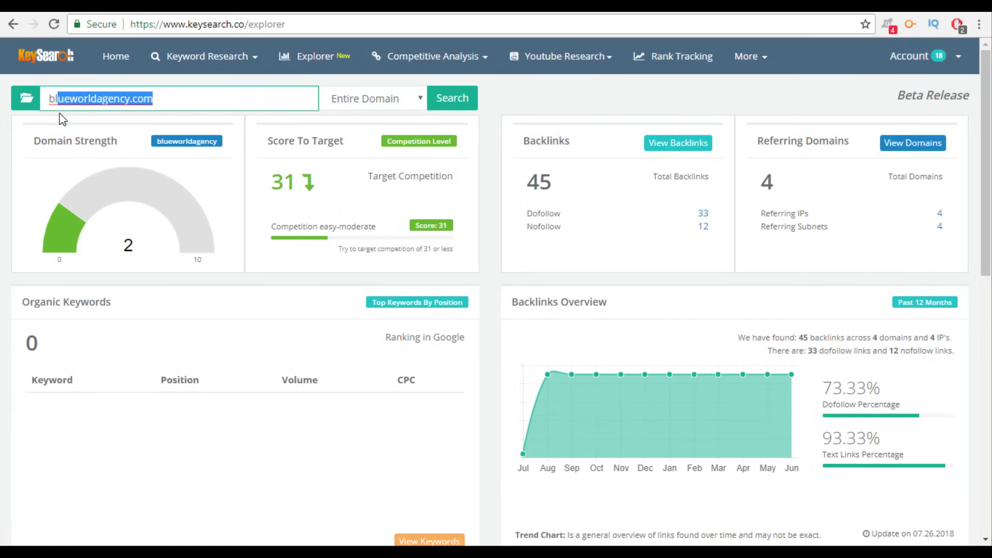
key("BackSpace")
type("inversionworld.net")
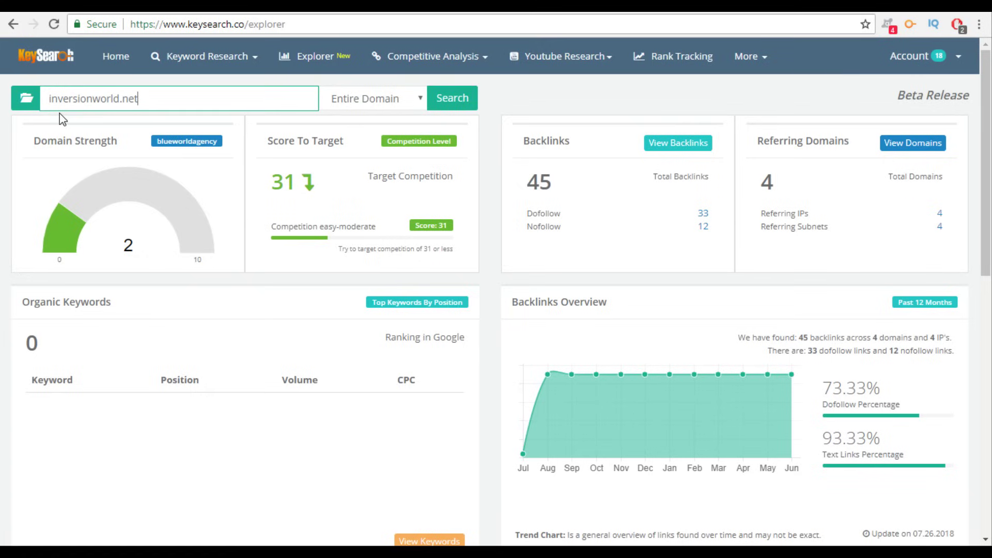
key("Return")
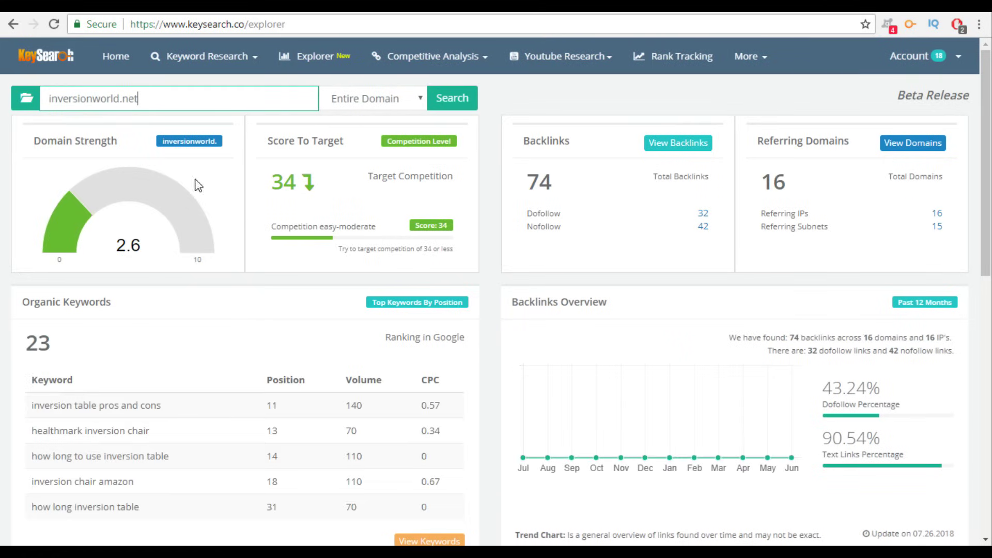
left_click(2, 228)
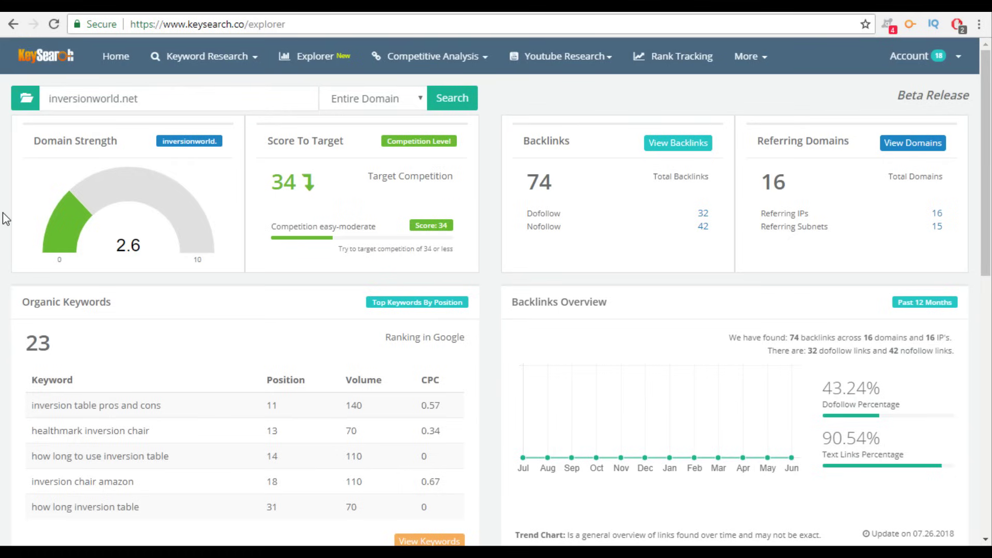
- Examine the Organic Keywords of inversionworld.net, highlighting the position and volume of "inversion table pros and cons"
scroll(122, 357, "down", 1)
scroll(199, 379, "up", 1)
scroll(207, 380, "down", 1)
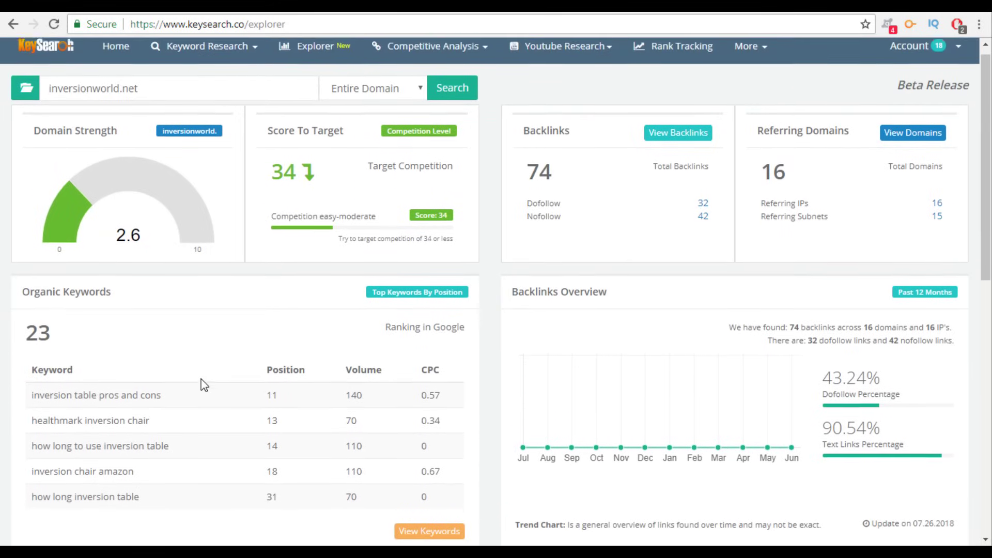
scroll(225, 386, "down", 1)
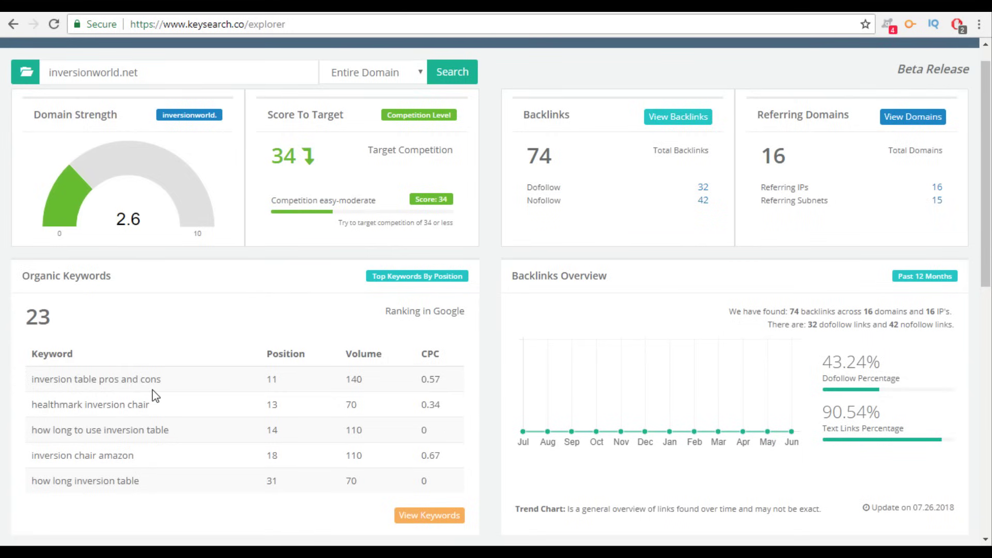
left_click_drag(176, 387, 354, 392)
left_click(356, 398)
left_click_drag(25, 404, 287, 407)
left_click(288, 410)
scroll(291, 414, "up", 1)
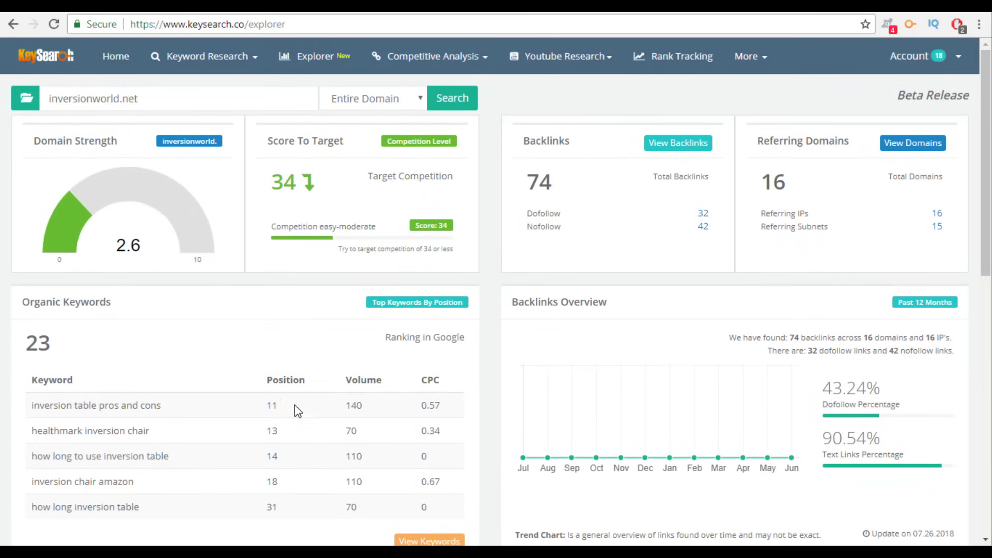
- Highlight the total backlinks, referring domains and Score To Target figures for inversionworld.net
double_click(545, 173)
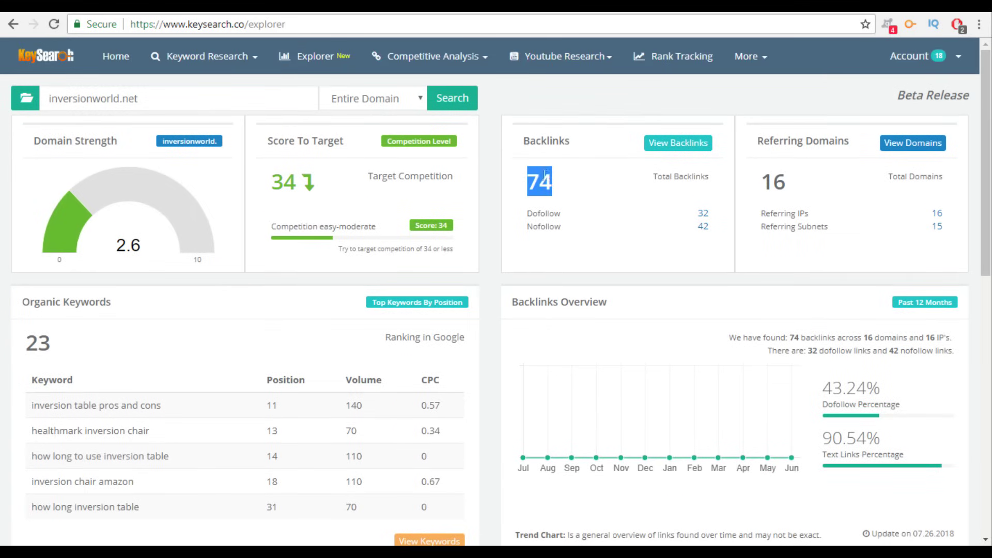
double_click(777, 176)
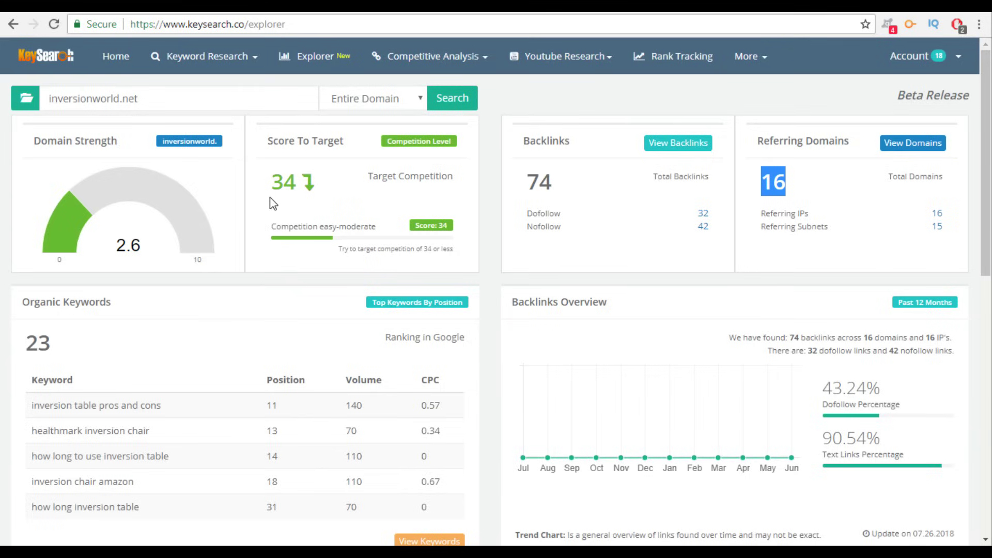
left_click(277, 181)
left_click_drag(272, 181, 296, 187)
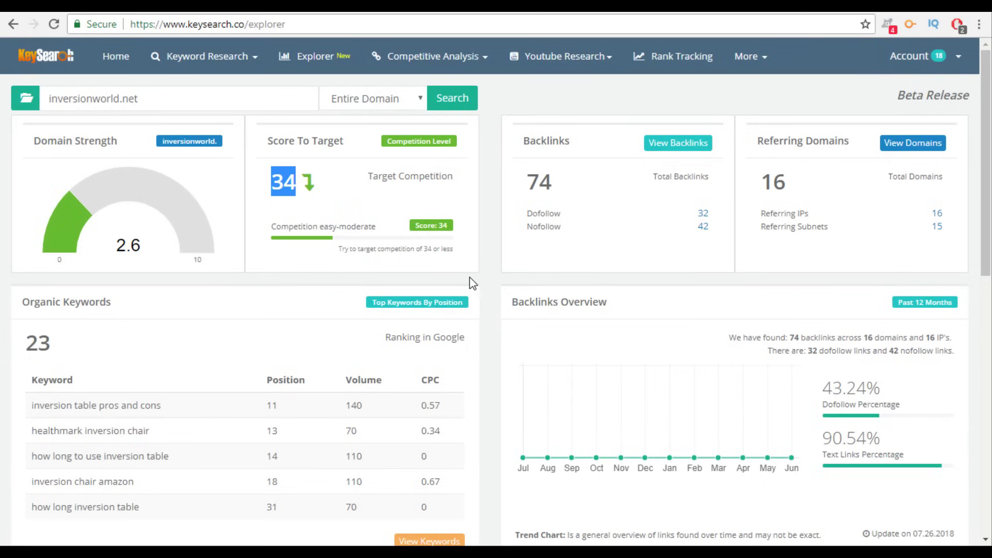
- Look over the Backlinks Overview and Top Competitors of inversionworld.net, highlighting bestinversiontables.org among the competitors
scroll(470, 281, "down", 3)
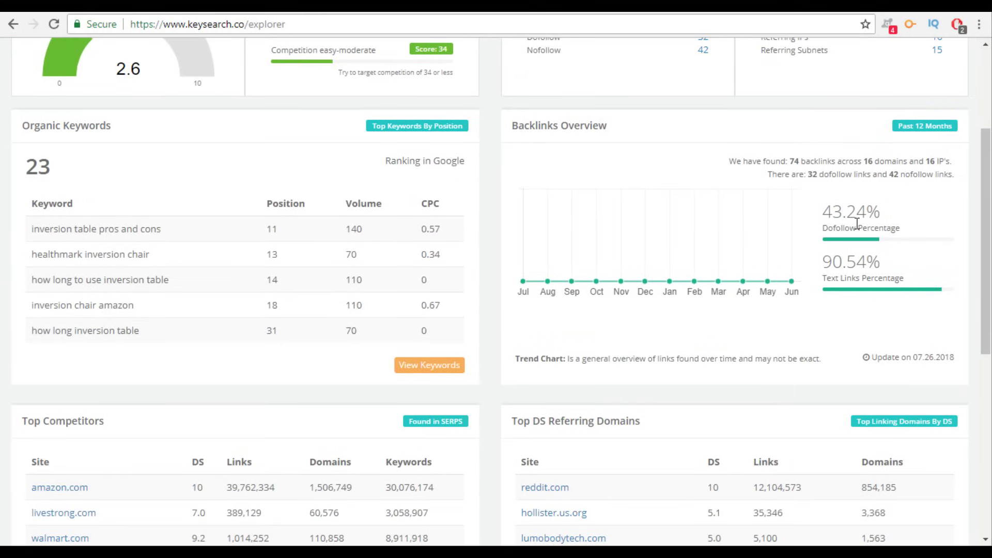
scroll(838, 268, "down", 3)
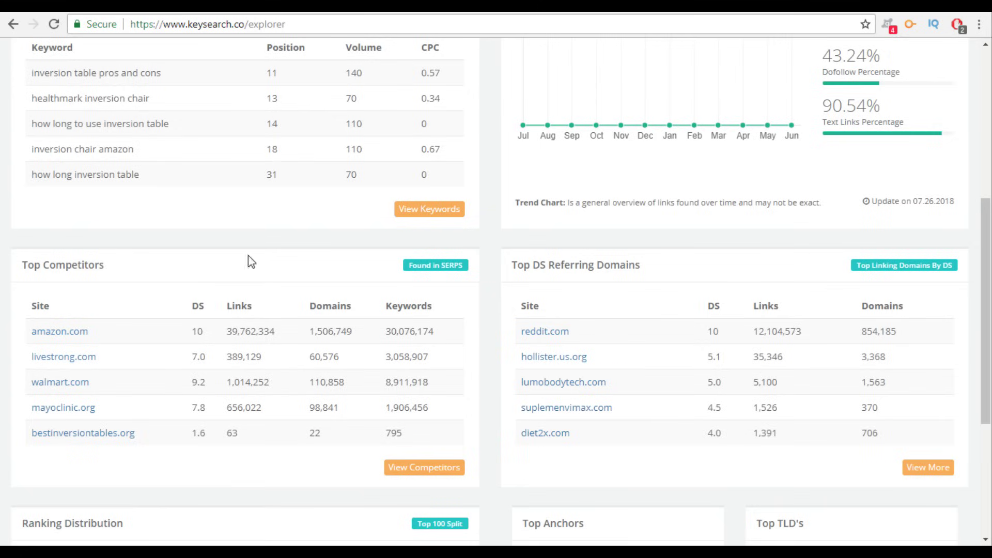
scroll(27, 331, "down", 2)
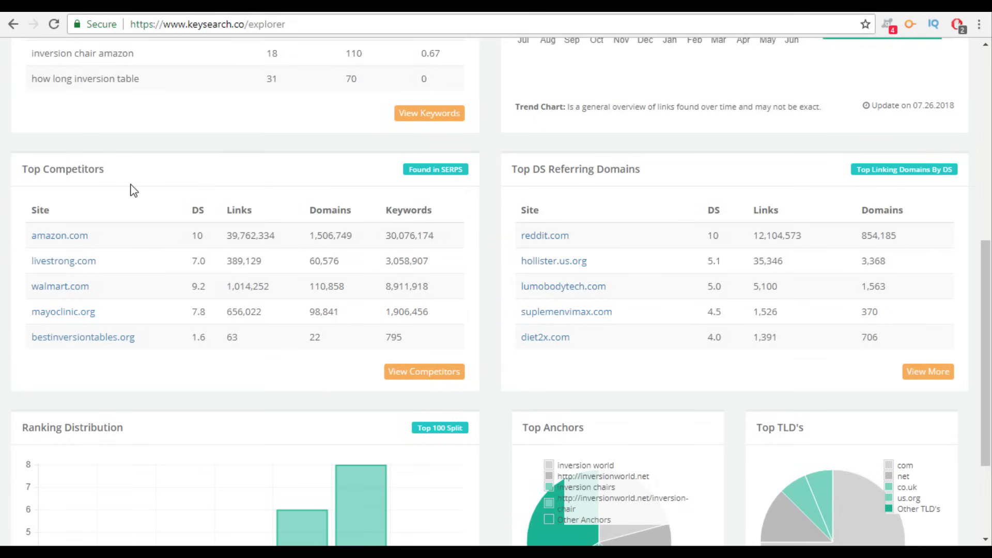
left_click_drag(19, 171, 56, 170)
left_click(62, 171)
left_click_drag(137, 346, 33, 345)
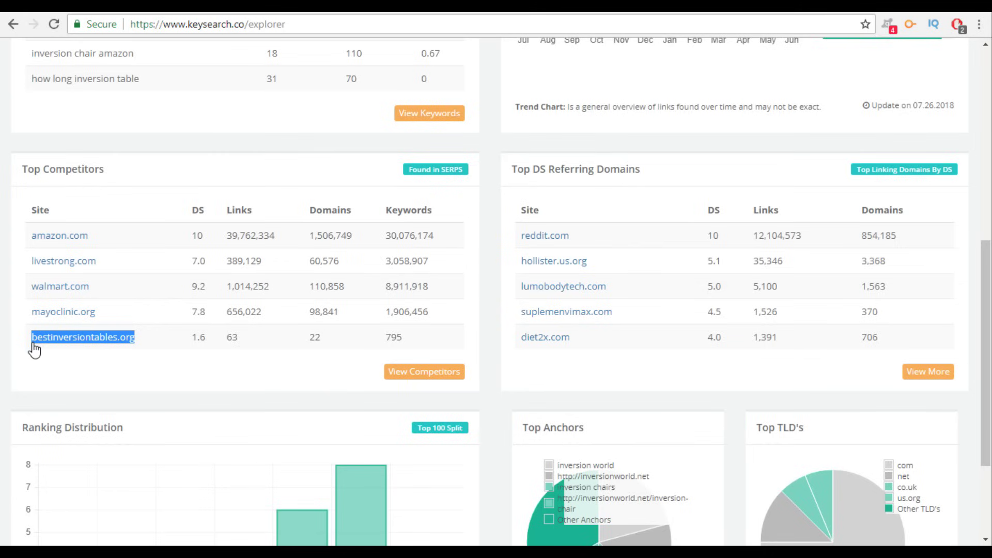
left_click(12, 349)
scroll(12, 348, "down", 1)
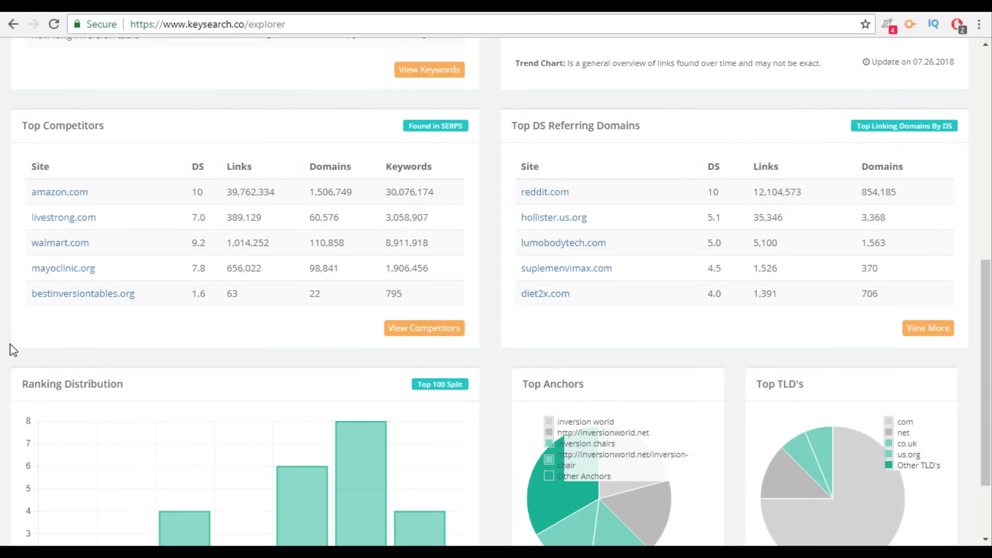
left_click_drag(135, 293, 26, 296)
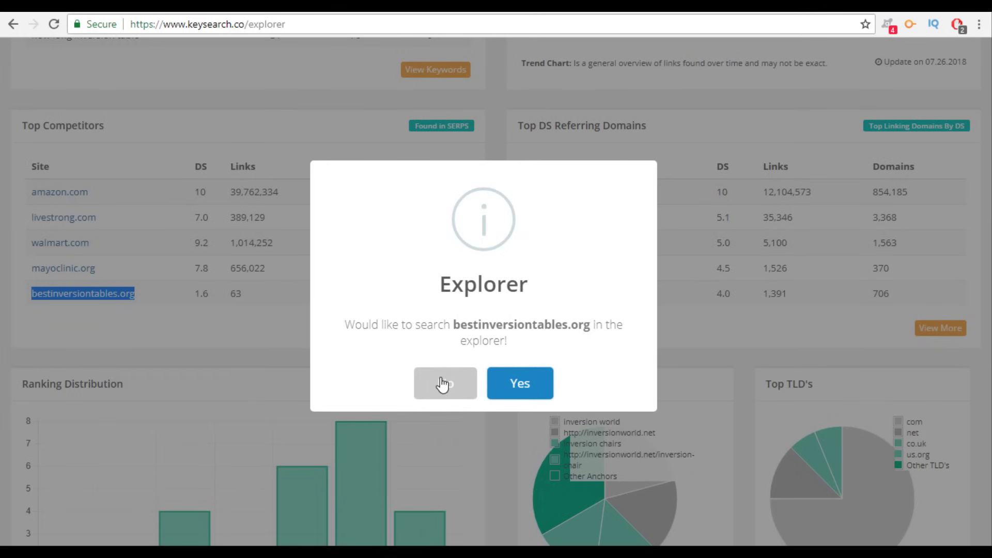
left_click(23, 399)
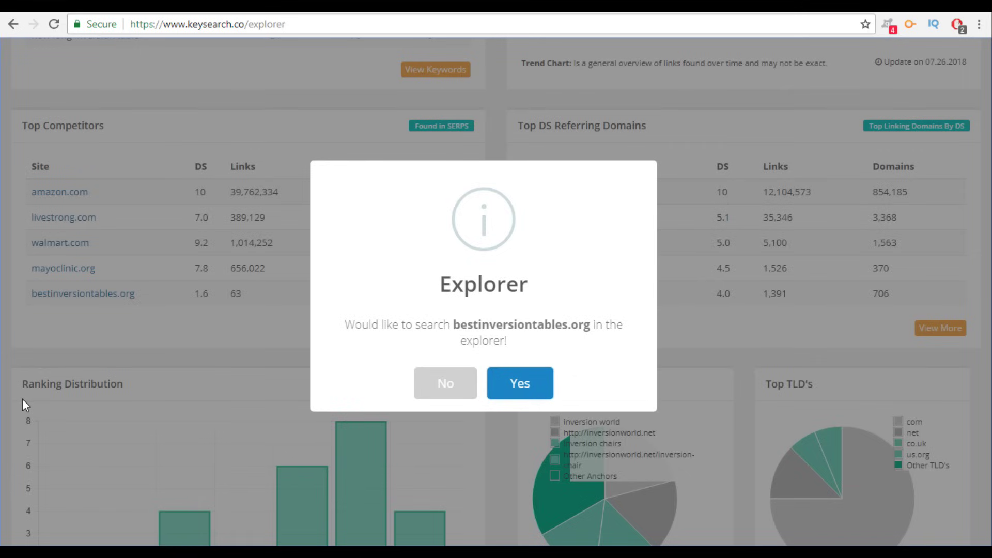
left_click(440, 391)
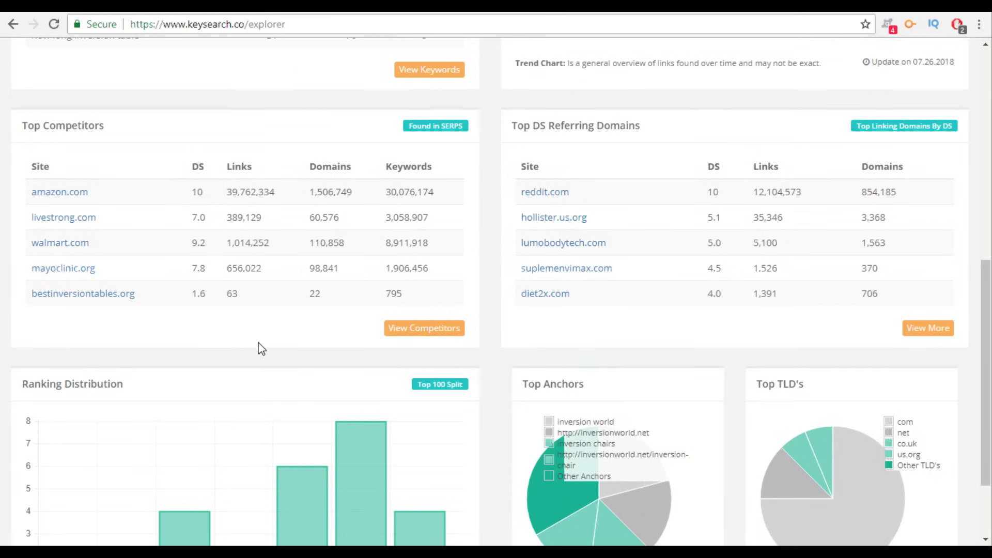
- Review the Ranking Distribution, Top Anchors and Top TLD's charts for inversionworld.net
scroll(261, 349, "down", 2)
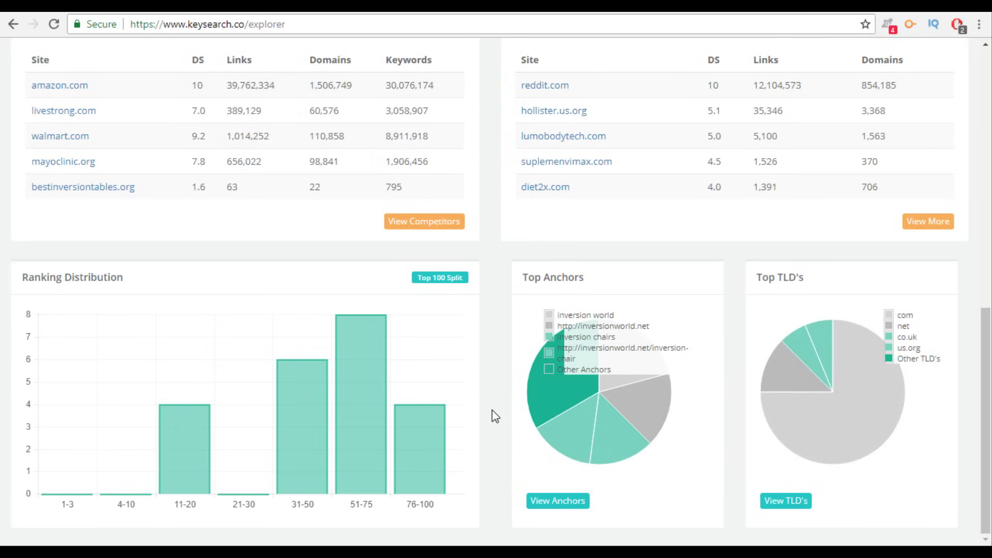
scroll(492, 410, "up", 1)
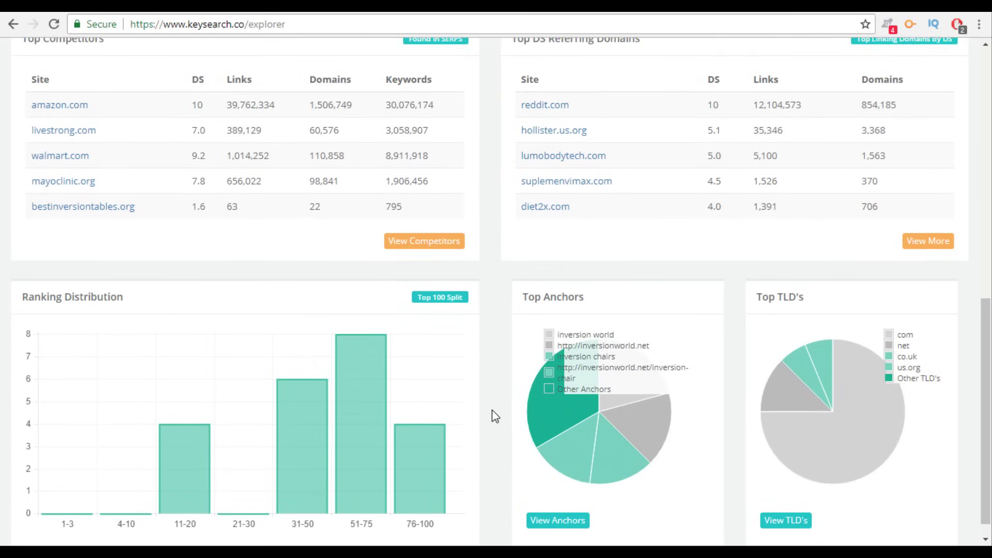
scroll(492, 415, "down", 1)
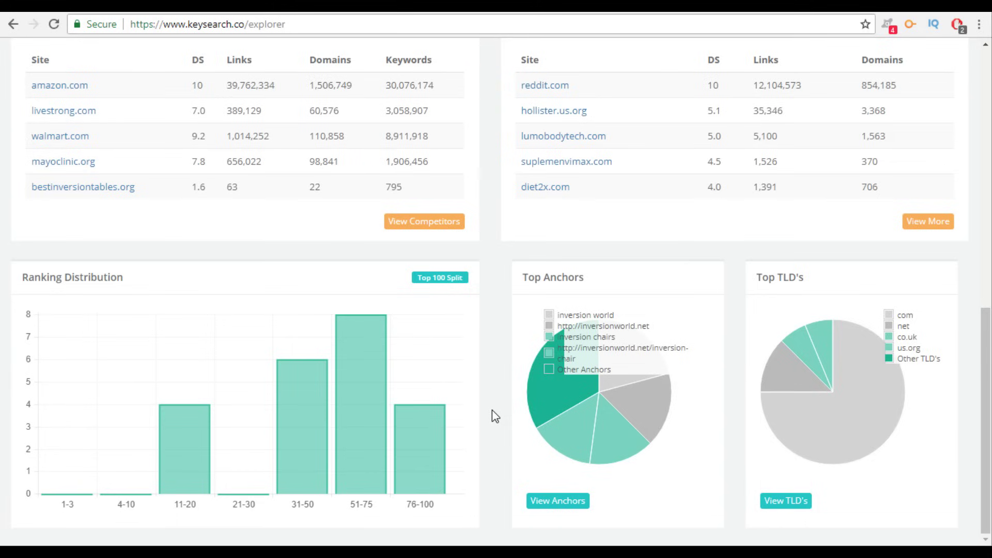
mouse_move(573, 384)
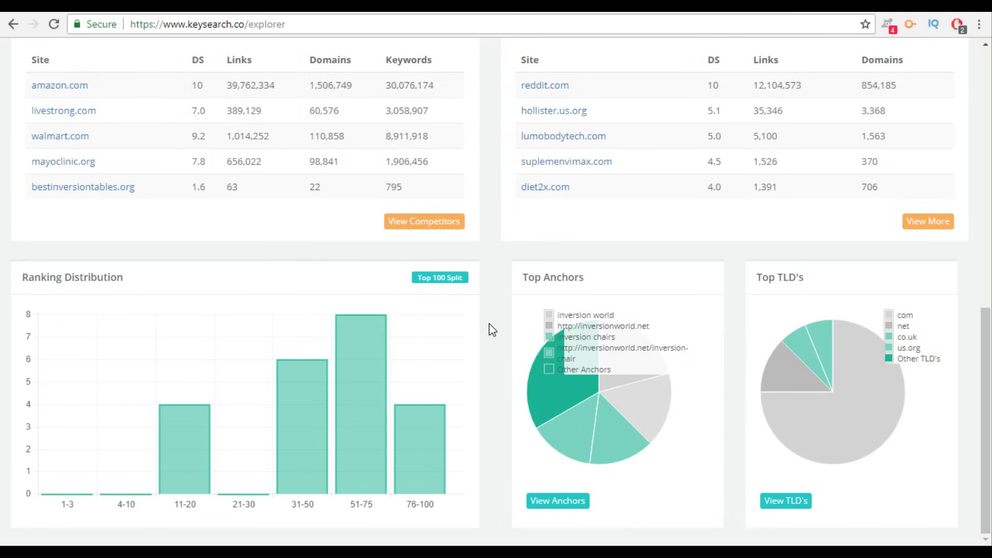
- Run an Explorer search on the competitor bestinversiontables.org from the Top Competitors list
scroll(491, 329, "up", 1)
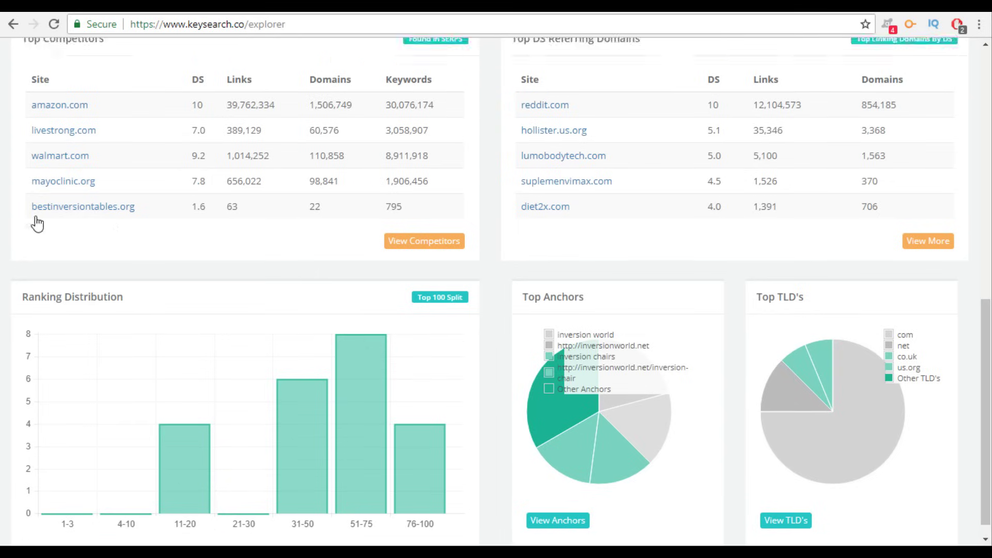
left_click_drag(150, 207, 35, 201)
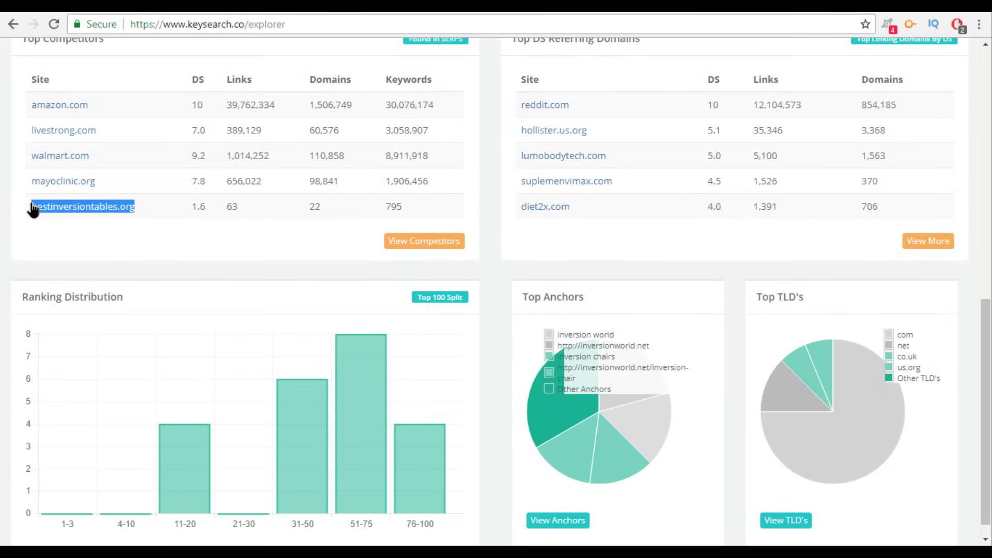
left_click(32, 206)
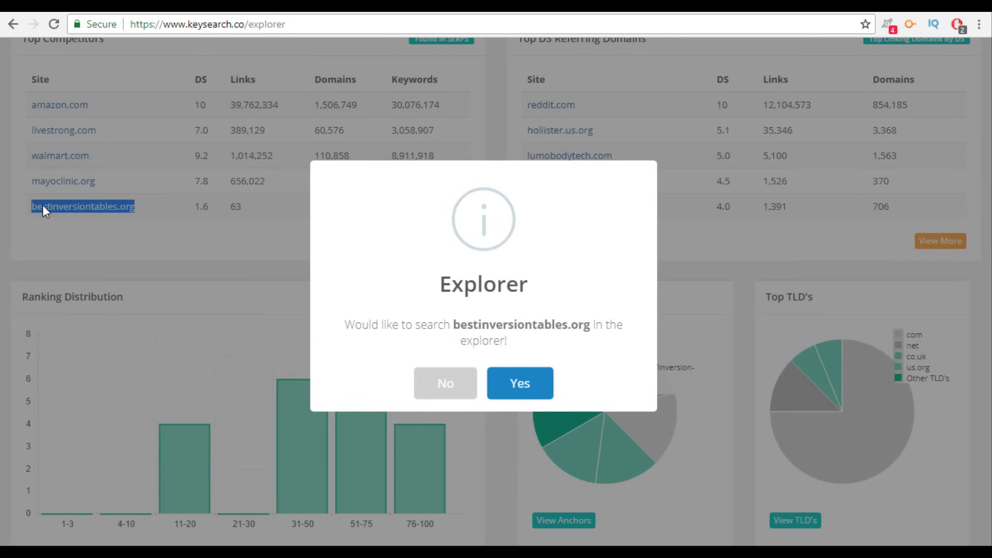
left_click(504, 387)
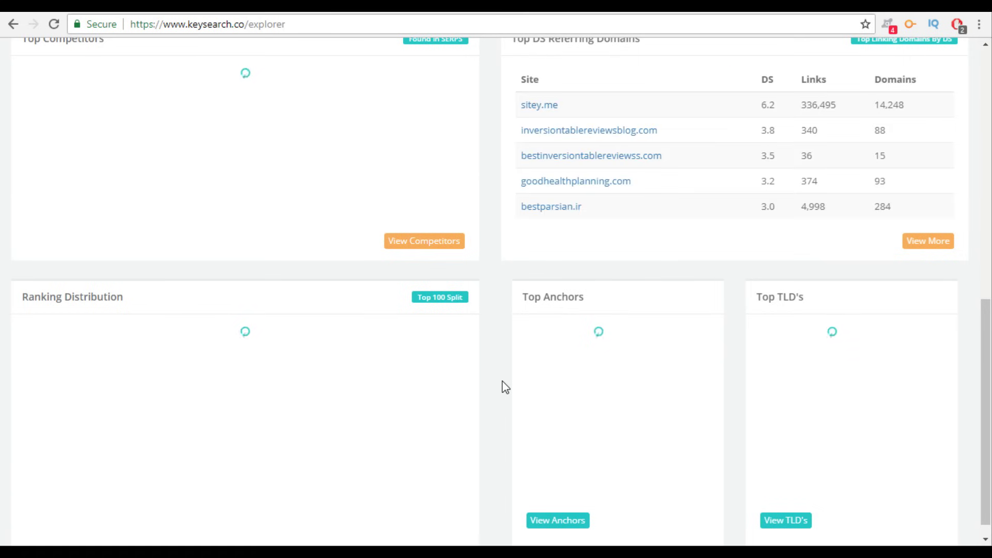
- Review the Domain Strength, Score To Target and Organic Keywords of bestinversiontables.org
scroll(504, 387, "up", 2)
scroll(502, 386, "up", 9)
scroll(4, 253, "down", 1)
scroll(92, 343, "down", 2)
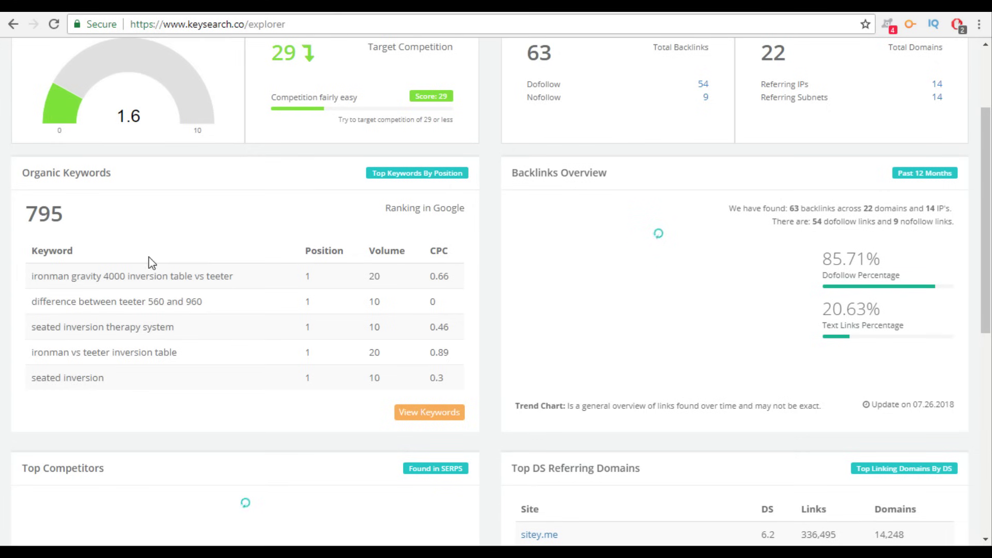
scroll(222, 227, "up", 2)
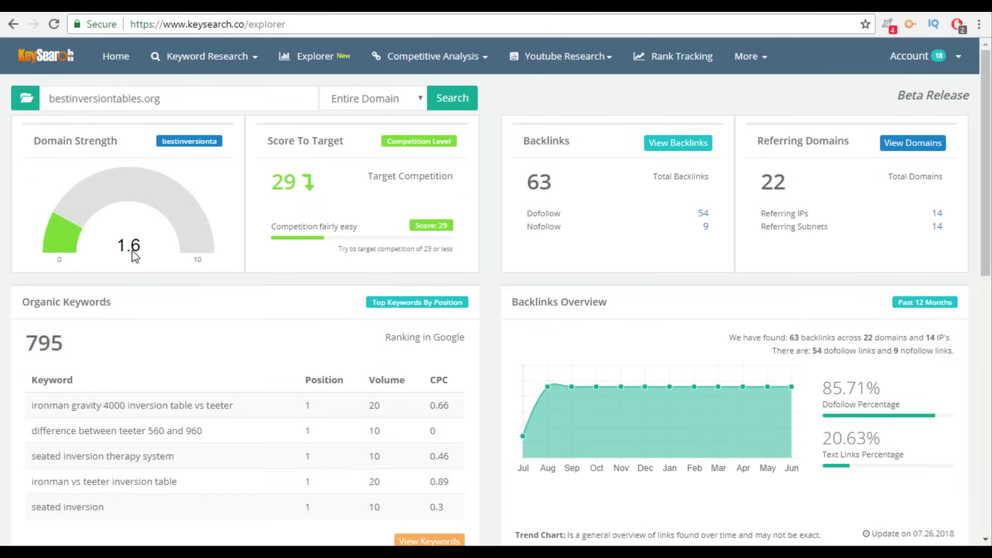
- Open the full organic keyword list of bestinversiontables.org and start exporting it as a PDF
scroll(291, 145, "down", 1)
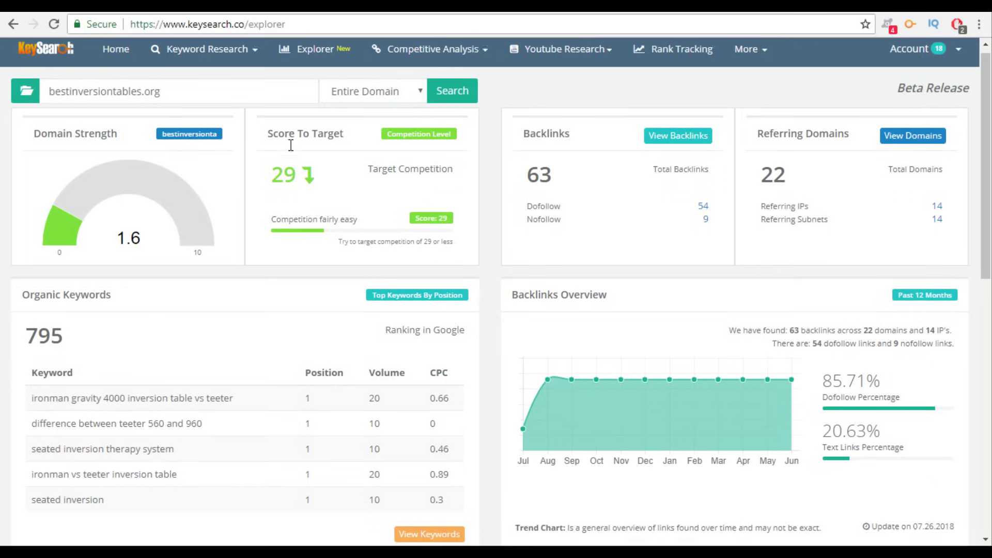
scroll(291, 145, "down", 3)
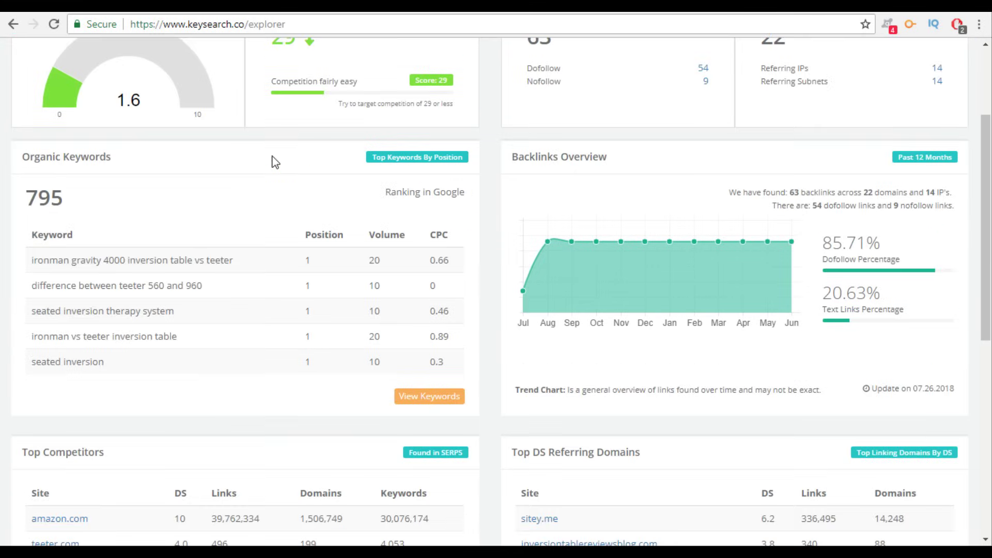
left_click(428, 396)
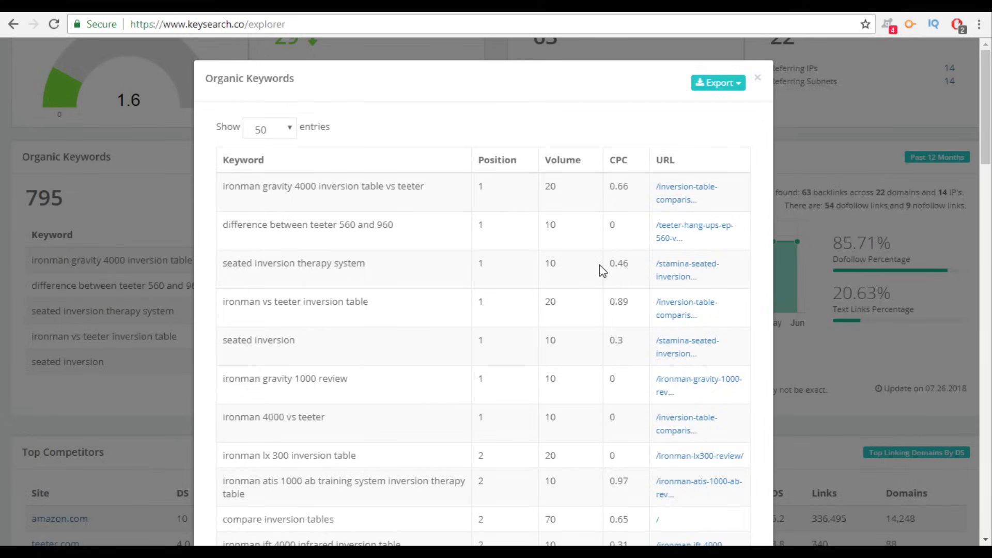
left_click(738, 83)
left_click(706, 135)
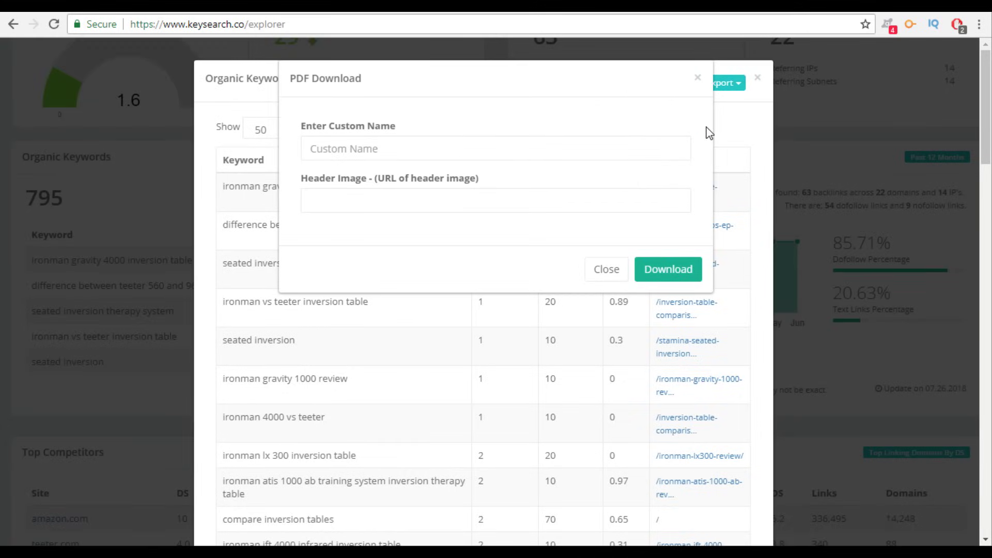
- Download the organic keywords PDF with the custom name "competitor for inversion world" and close the keyword list
left_click(469, 158)
type("competito")
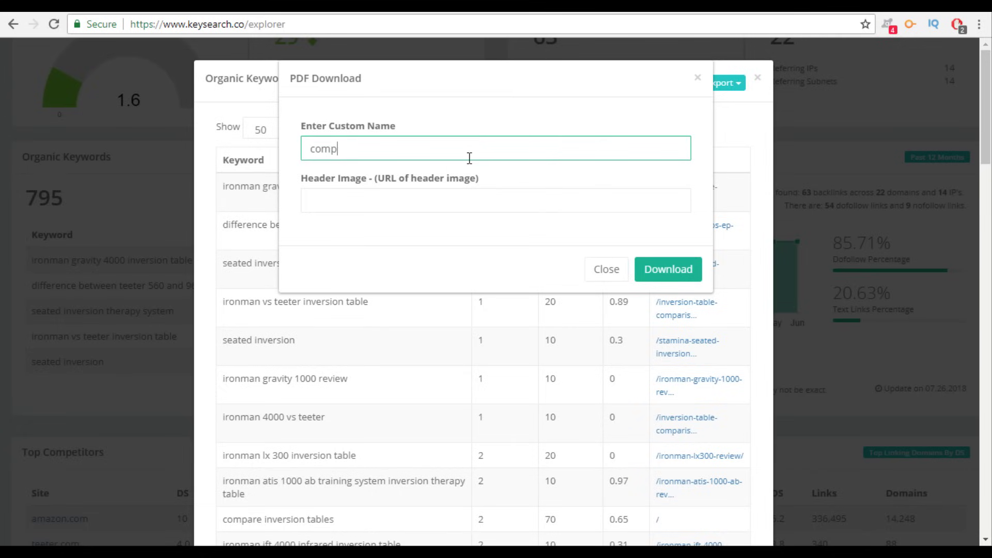
key("BackSpace")
key("BackSpace")
key("BackSpace")
key("BackSpace")
type("titor for inversion world")
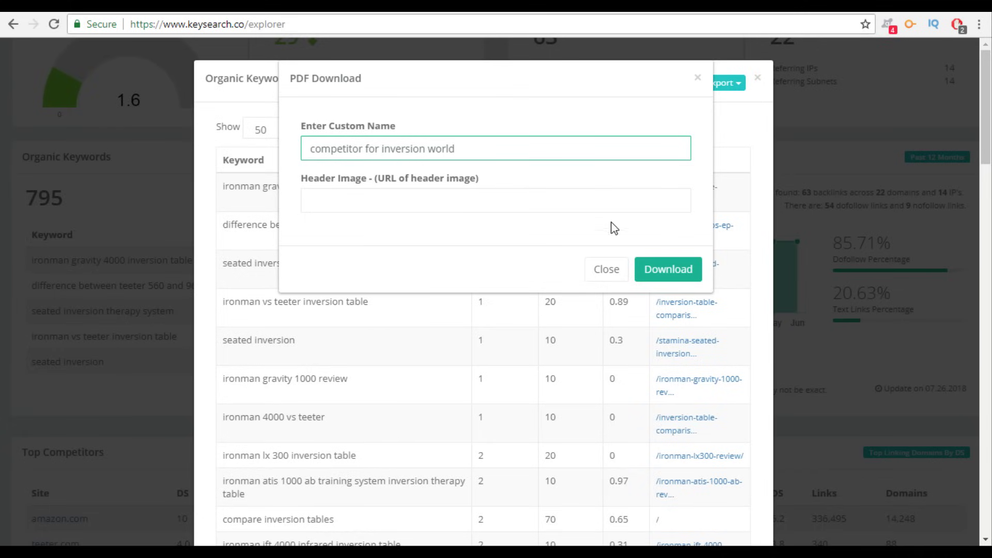
left_click(670, 268)
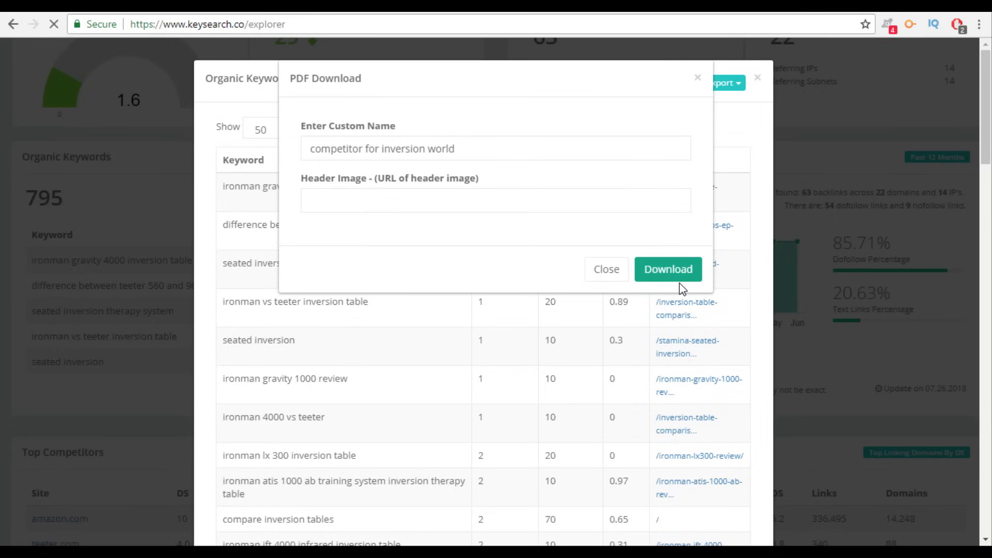
left_click(698, 79)
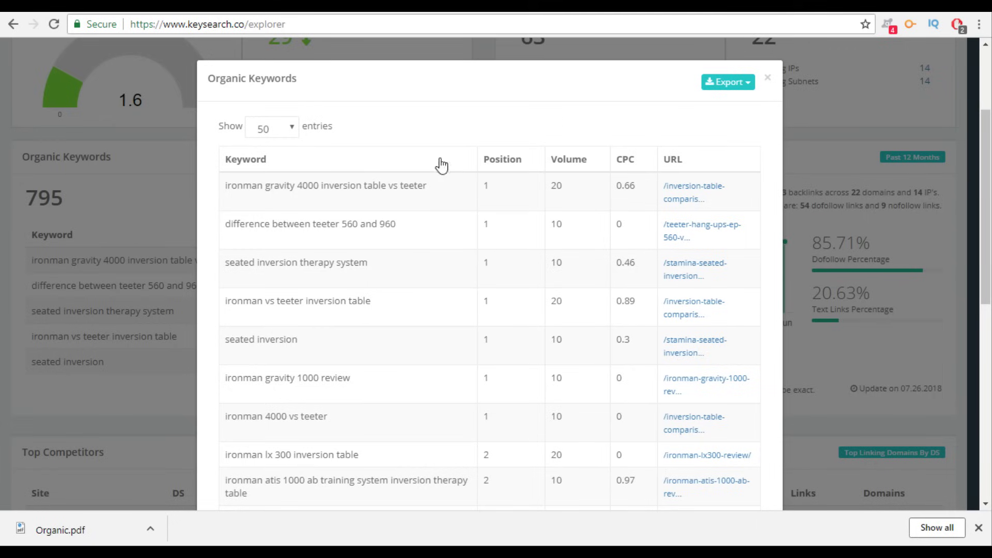
left_click(768, 79)
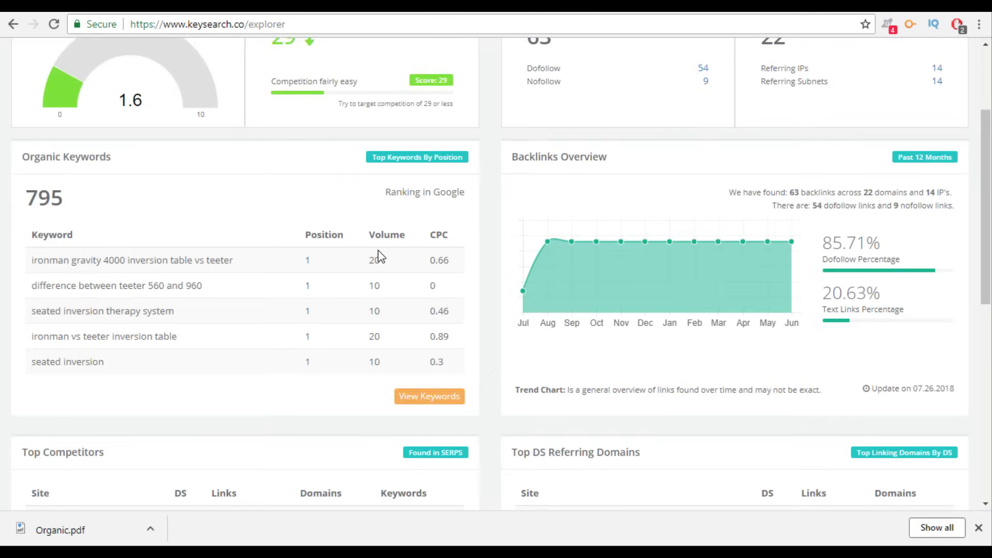
- Look over the Top Competitors, Top DS Referring Domains and Ranking Distribution sections for bestinversiontables.org
scroll(380, 256, "down", 5)
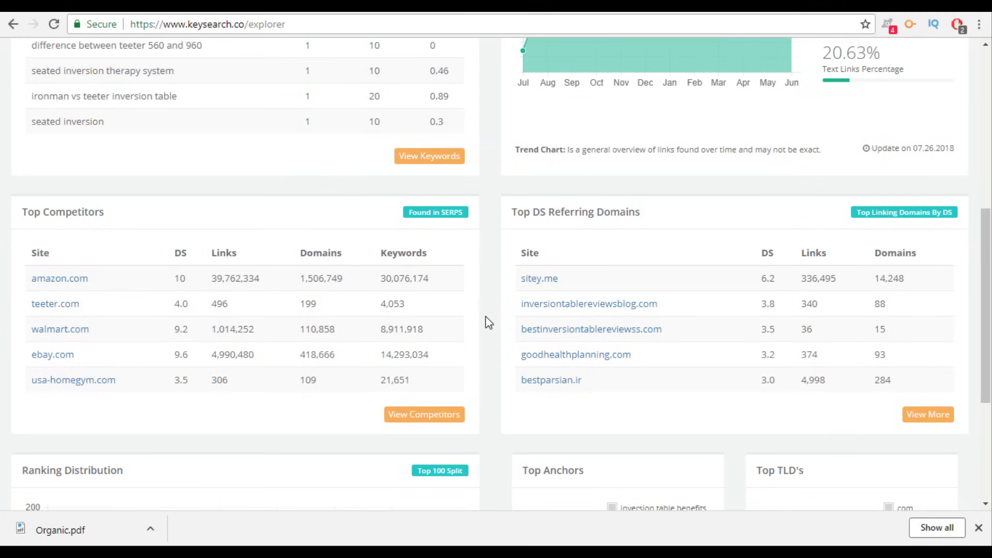
scroll(485, 318, "down", 2)
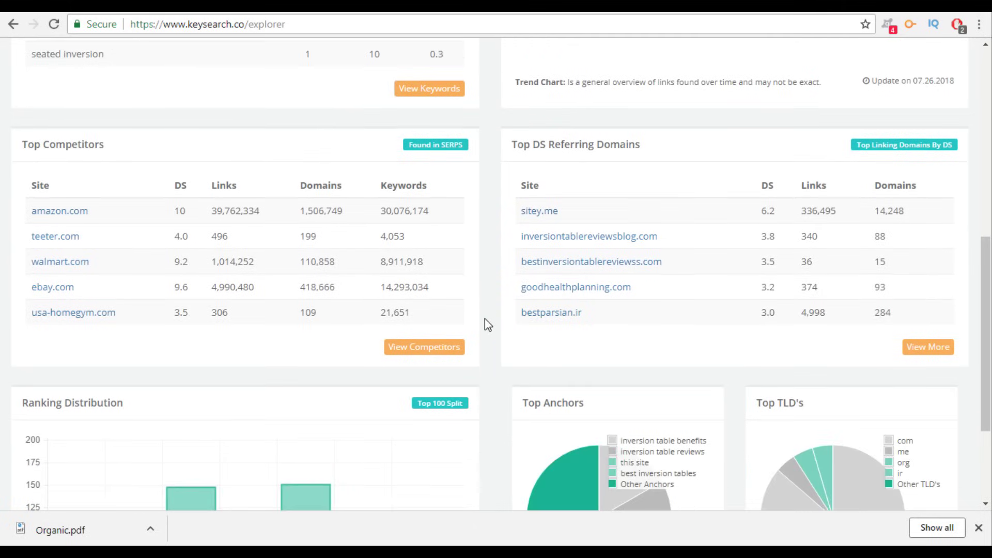
scroll(488, 324, "down", 1)
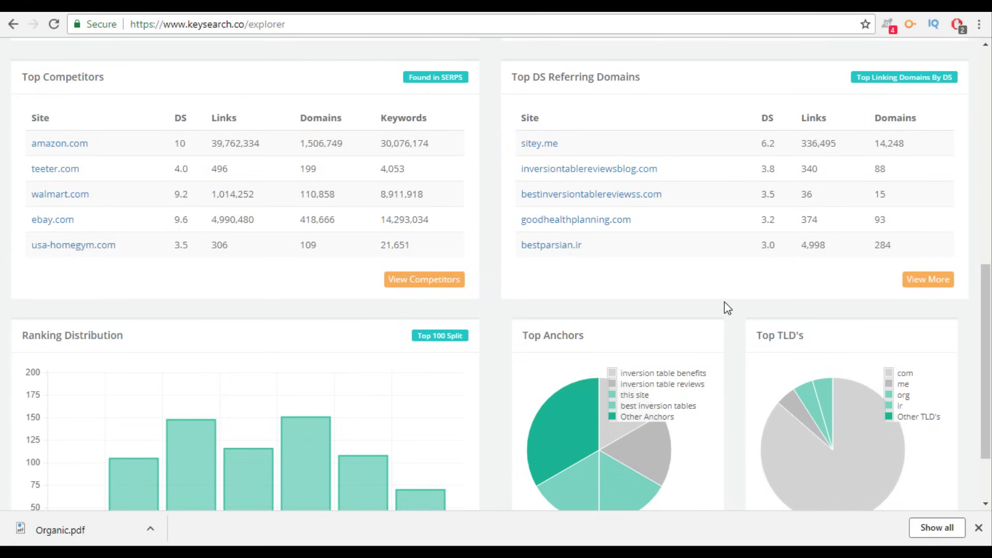
scroll(724, 306, "up", 7)
scroll(721, 325, "down", 3)
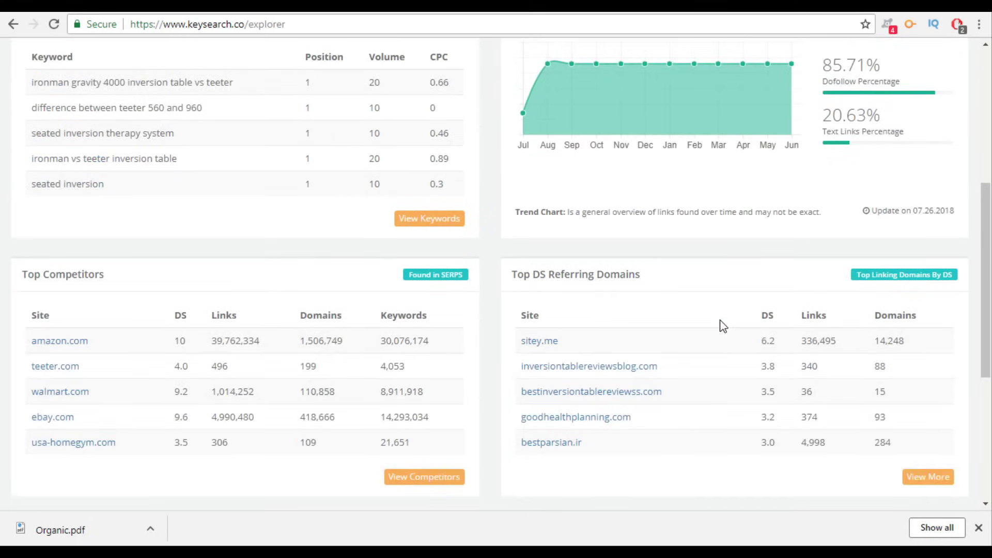
scroll(723, 325, "down", 5)
scroll(532, 315, "up", 3)
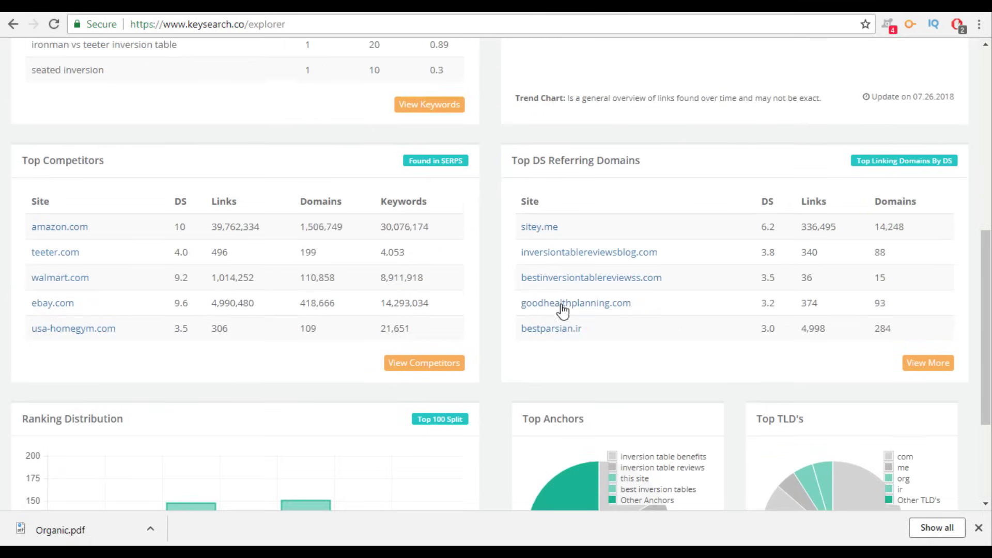
- Open the full list of top referring domains for bestinversiontables.org and read through it
left_click(939, 362)
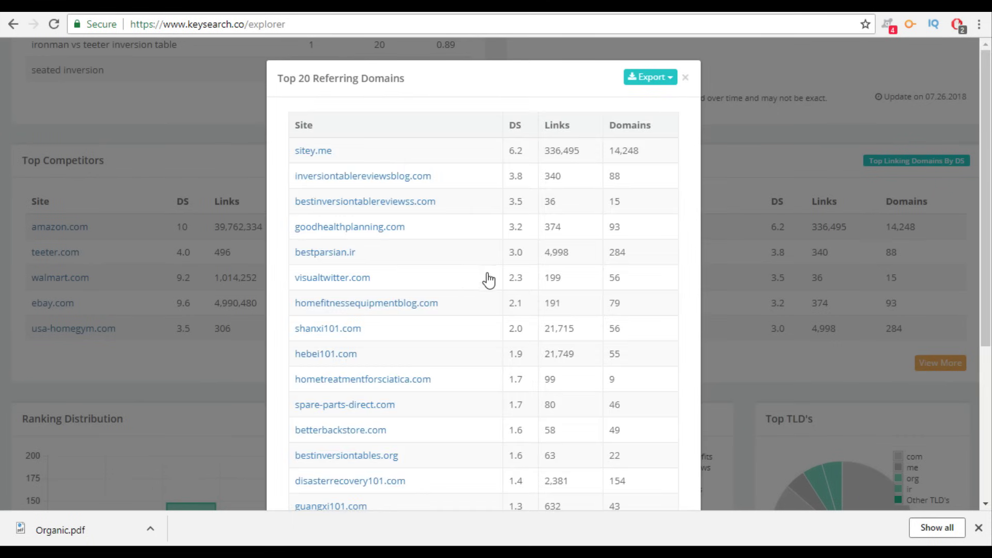
scroll(509, 276, "down", 5)
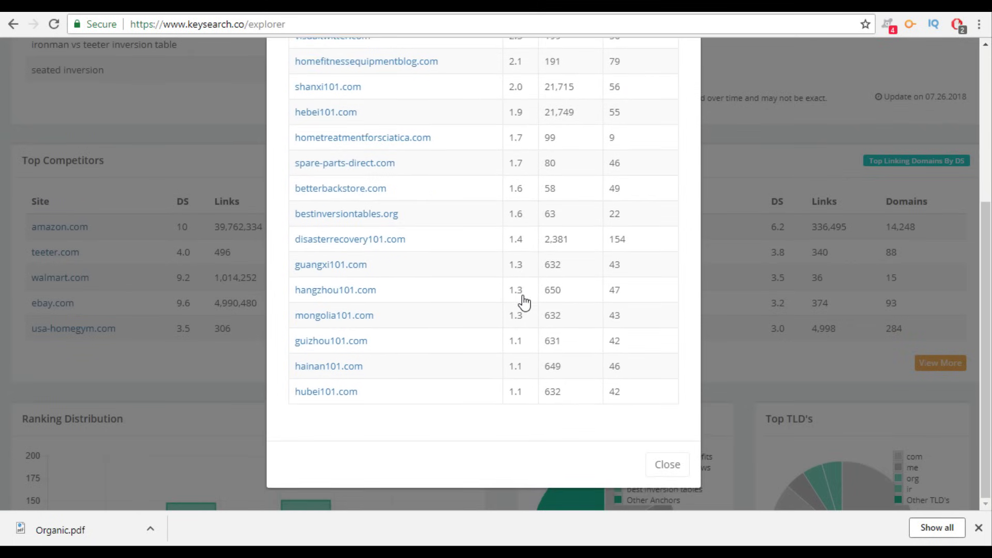
scroll(525, 304, "up", 5)
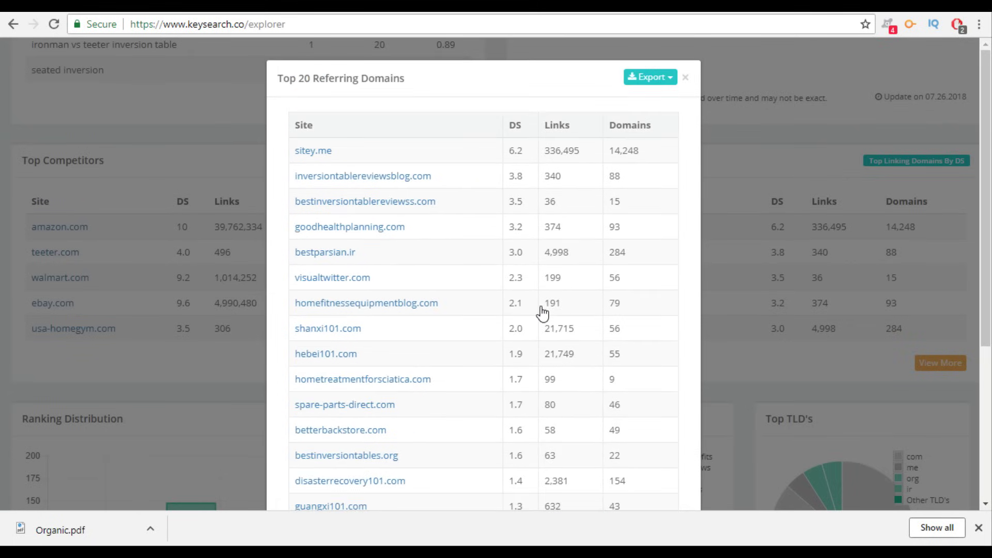
- Export the referring domains as a PDF with the custom name "links to get for inversion world" and close the list
left_click(665, 79)
left_click(633, 129)
left_click(512, 147)
type("links ")
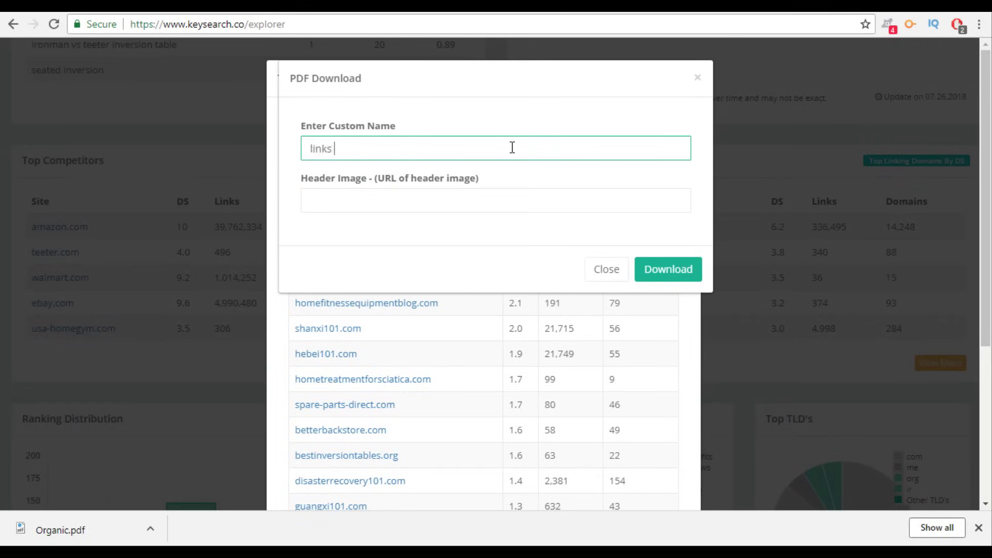
type("to get for inversion world")
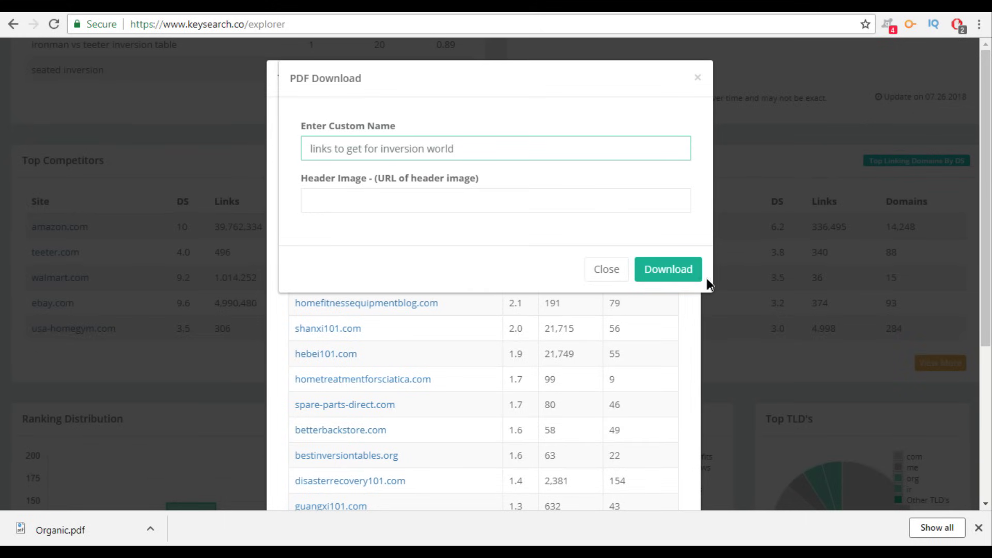
left_click(662, 272)
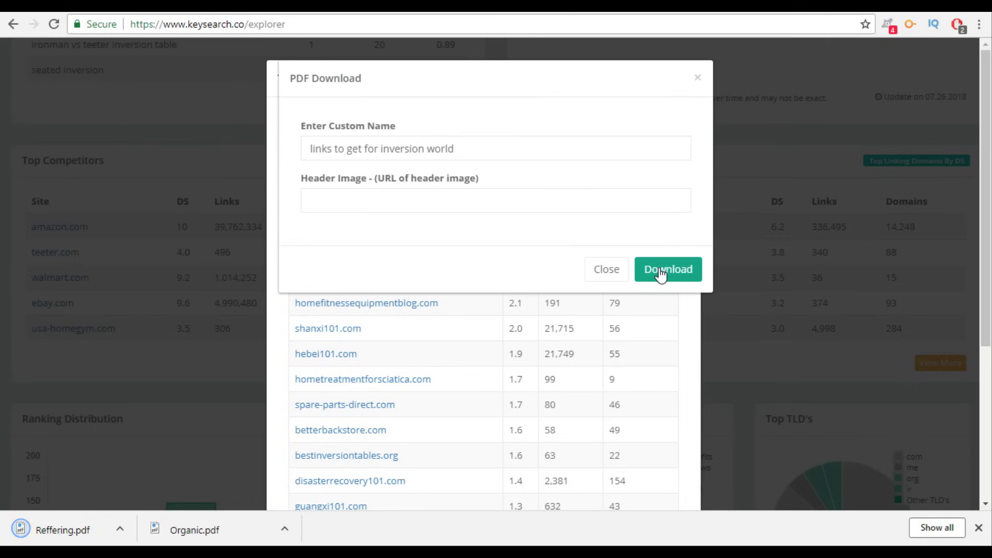
left_click(697, 78)
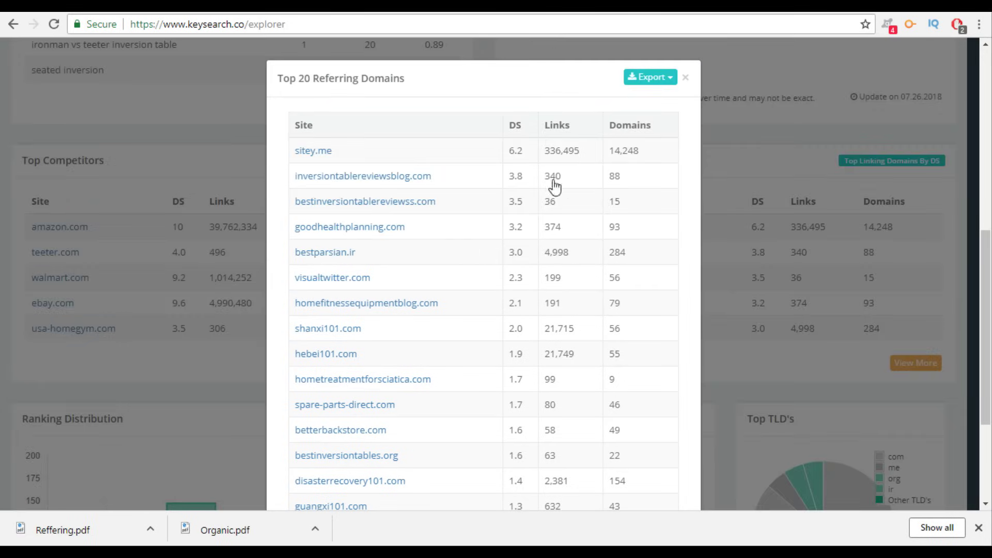
left_click(686, 78)
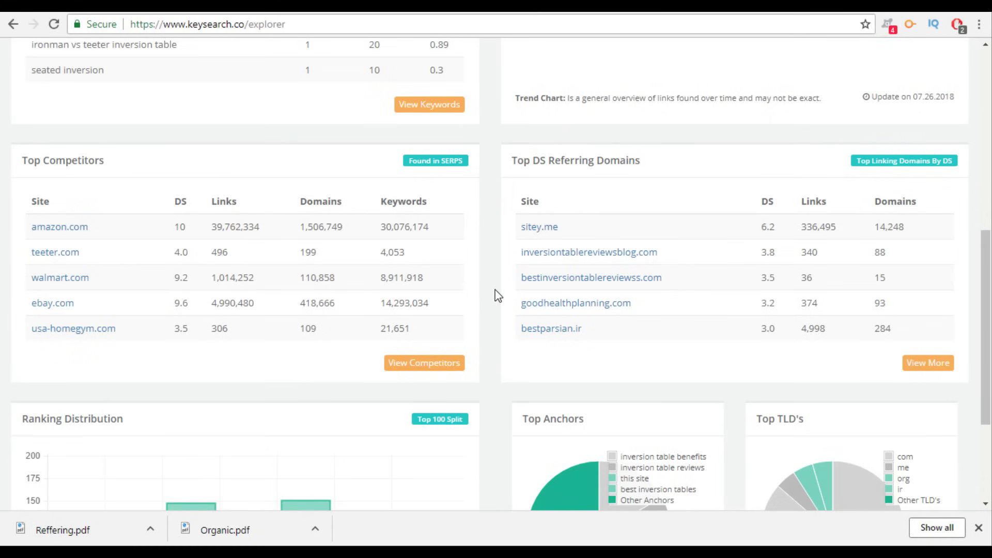
- Review the overview and organic keywords of bestinversiontables.org again, highlighting the keyword "seated inversion"
scroll(495, 274, "up", 8)
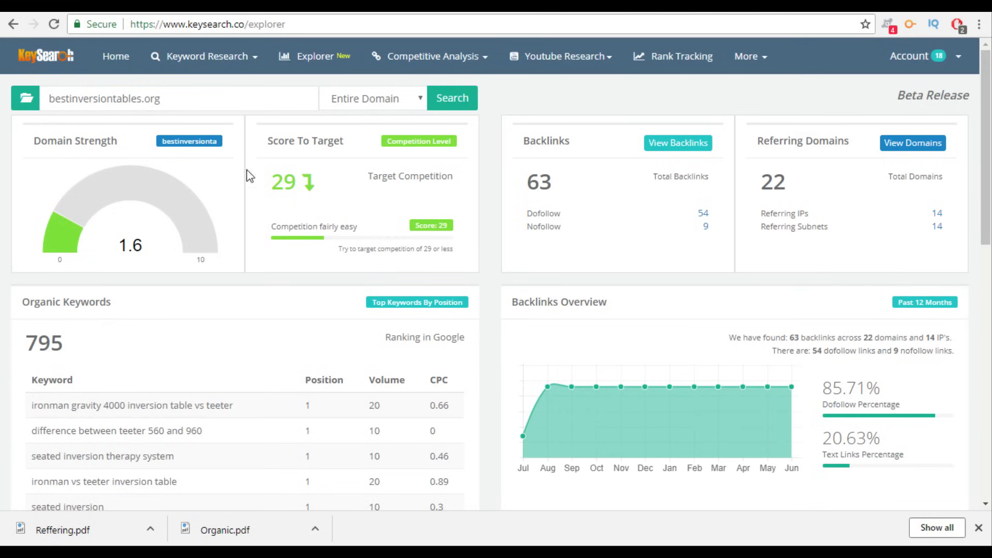
scroll(162, 316, "down", 4)
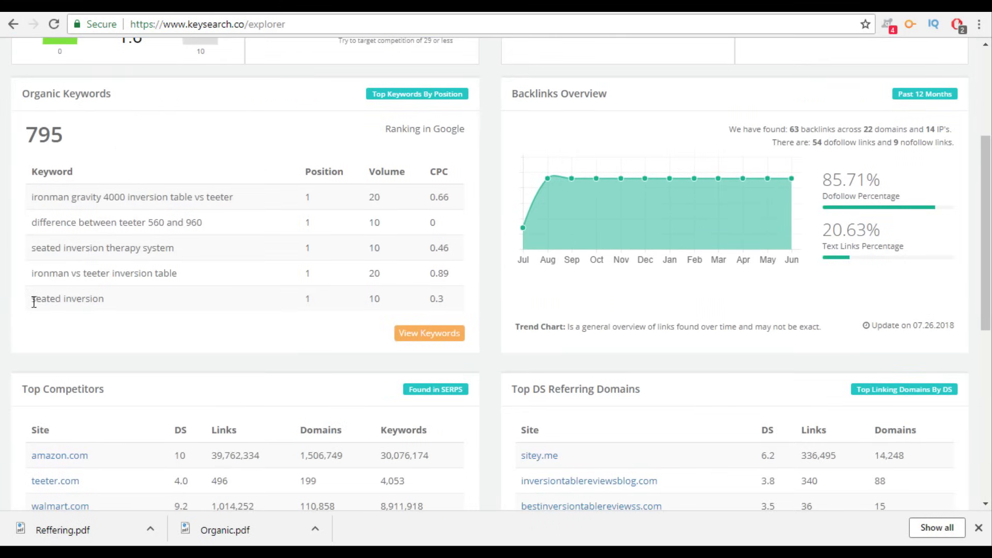
left_click_drag(34, 302, 137, 308)
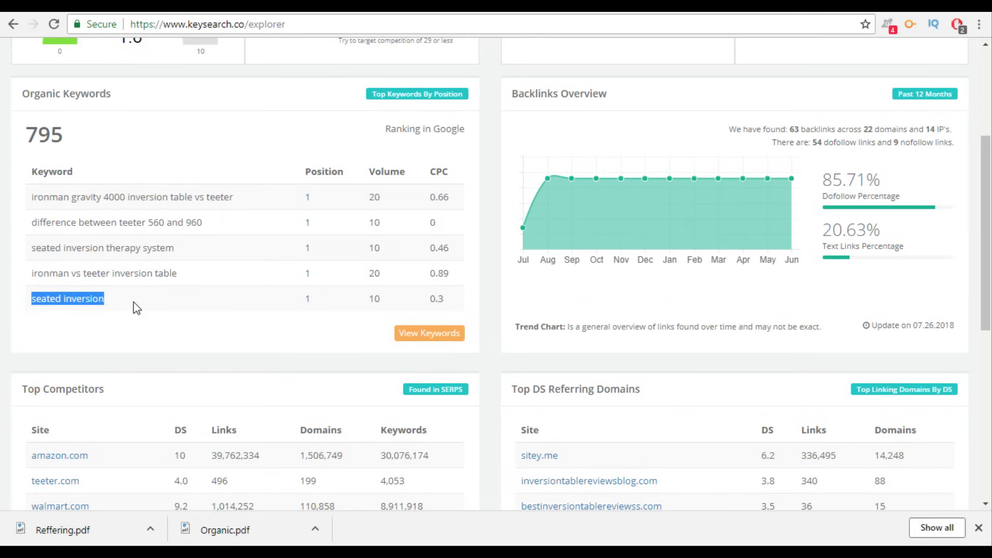
scroll(134, 302, "up", 4)
left_click(390, 355)
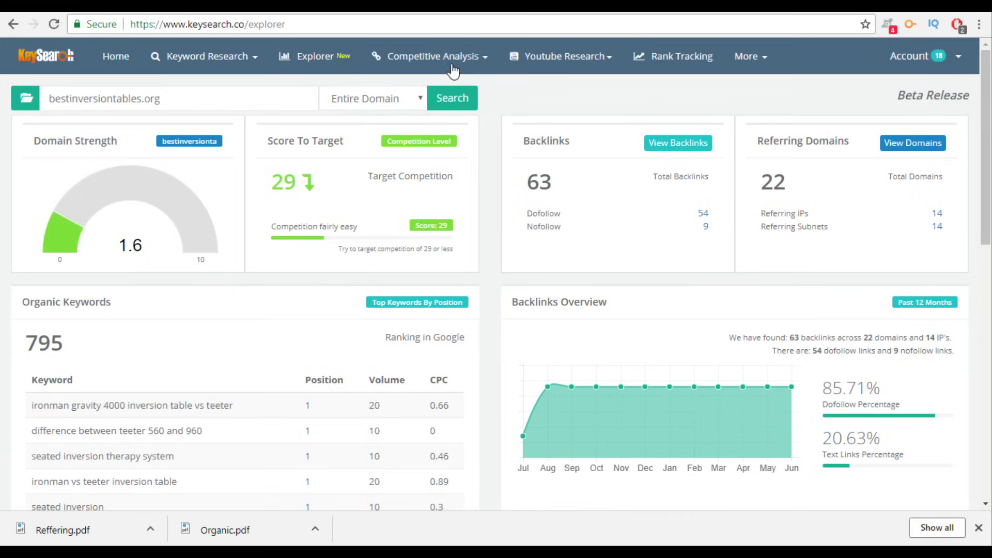
- Copy the domain bestinversiontables.org and run a Backlink Checker search on it for the entire domain
left_click(485, 71)
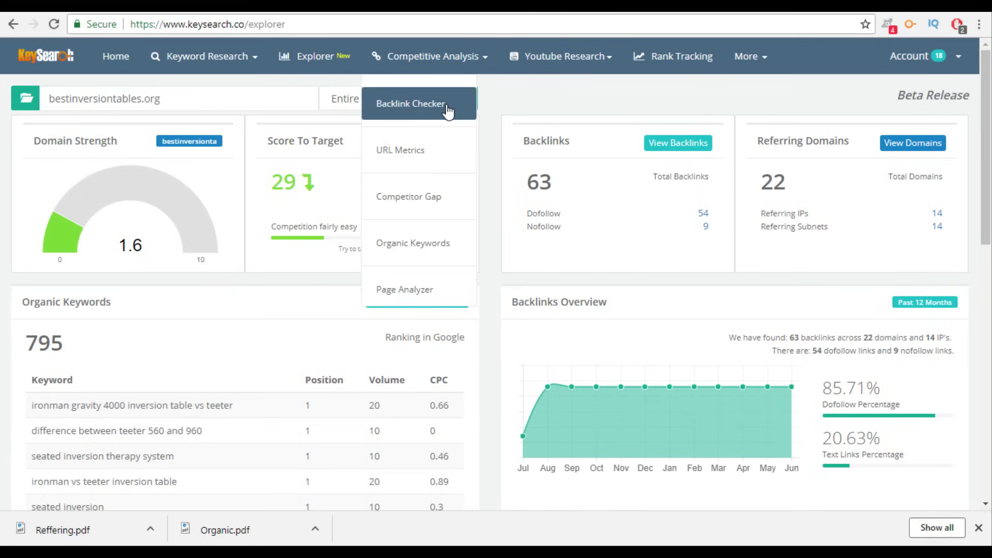
triple_click(270, 105)
key("ctrl+c")
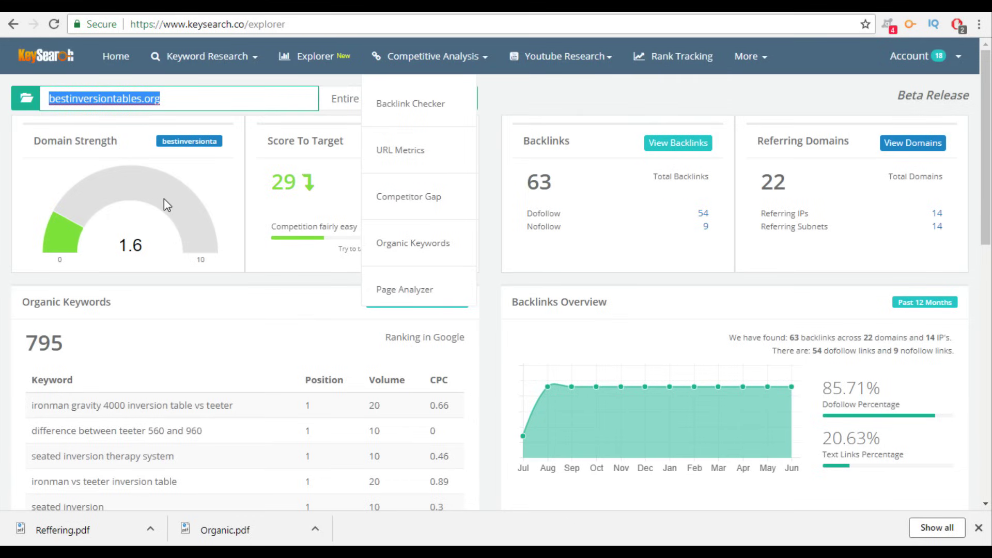
left_click(541, 118)
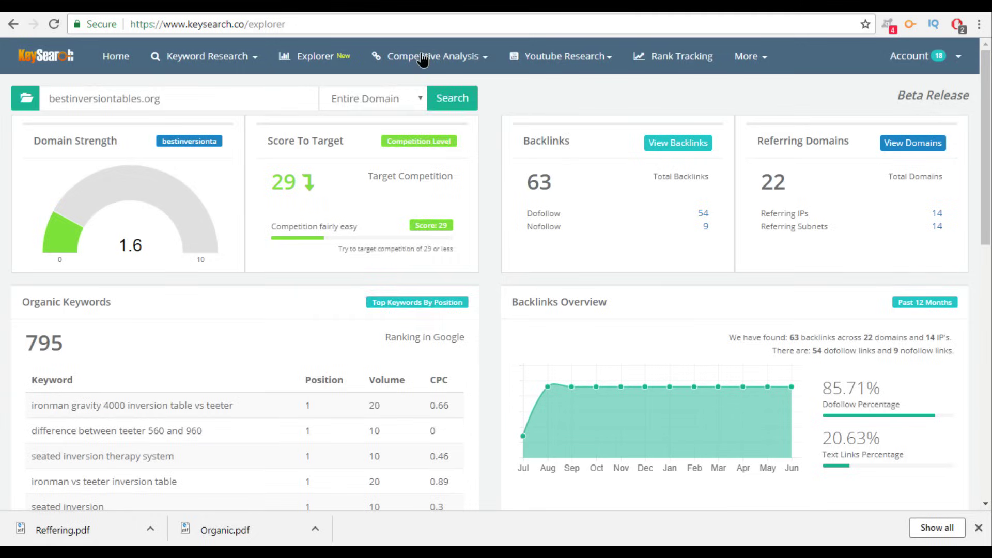
left_click(423, 58)
left_click(432, 122)
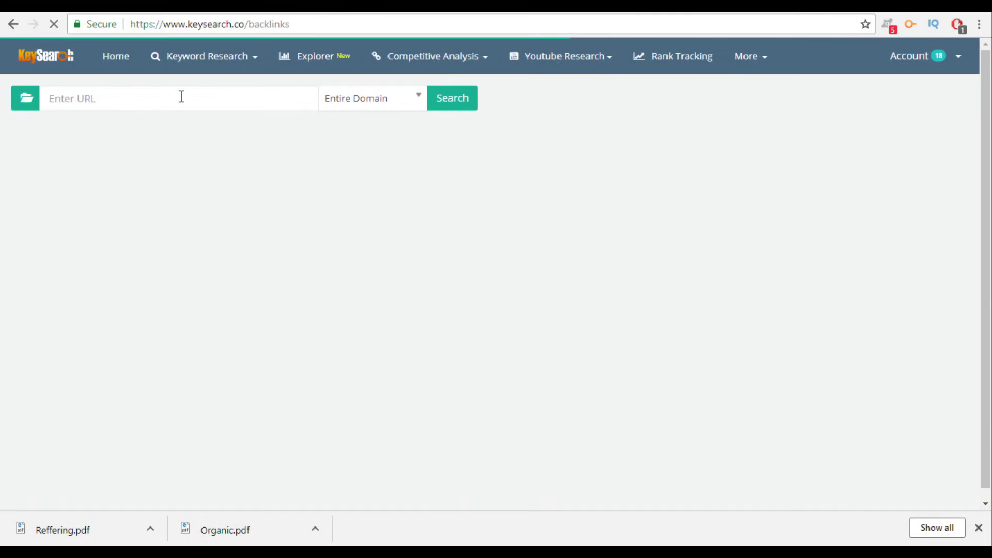
key("ctrl+v")
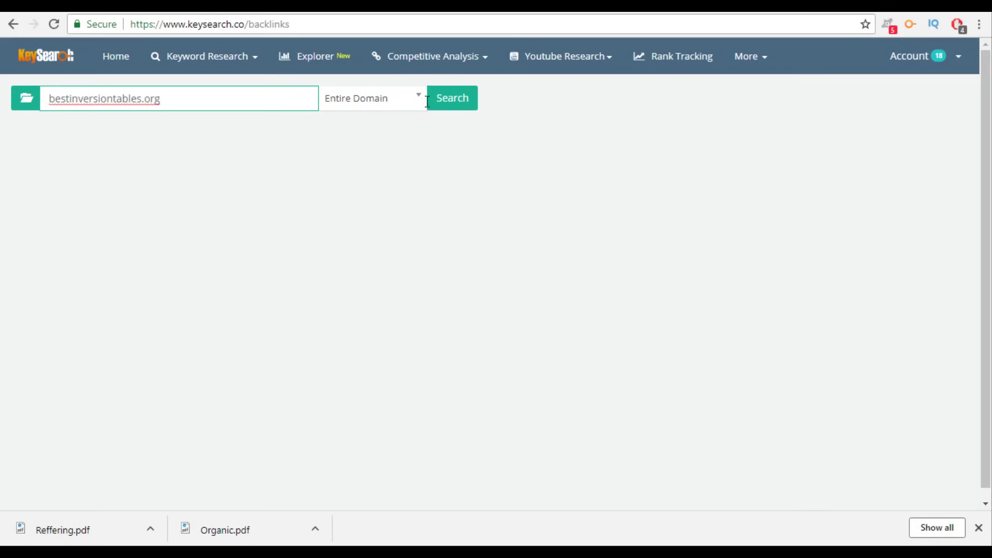
left_click(440, 107)
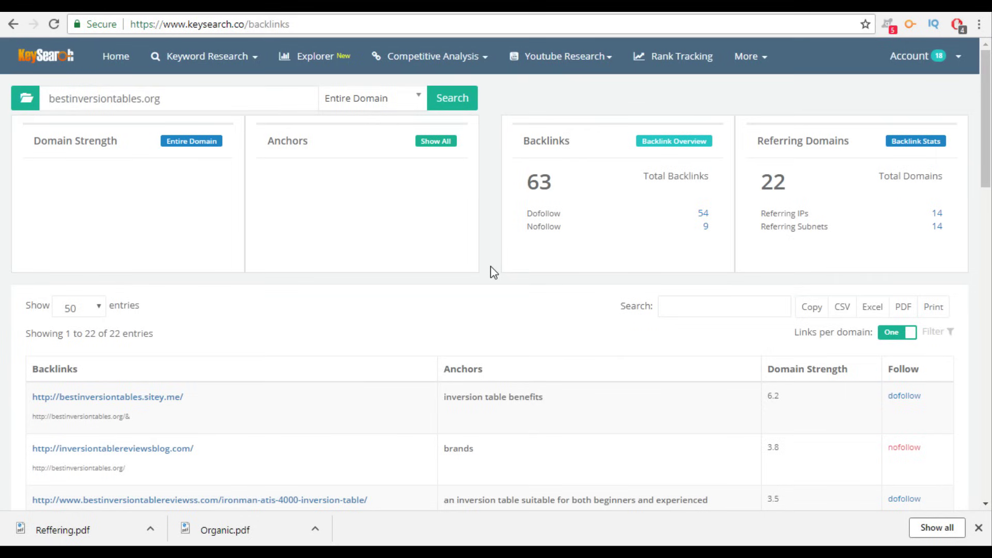
- Read through the backlinks of bestinversiontables.org with their anchors, domain strength and follow status
scroll(491, 272, "down", 4)
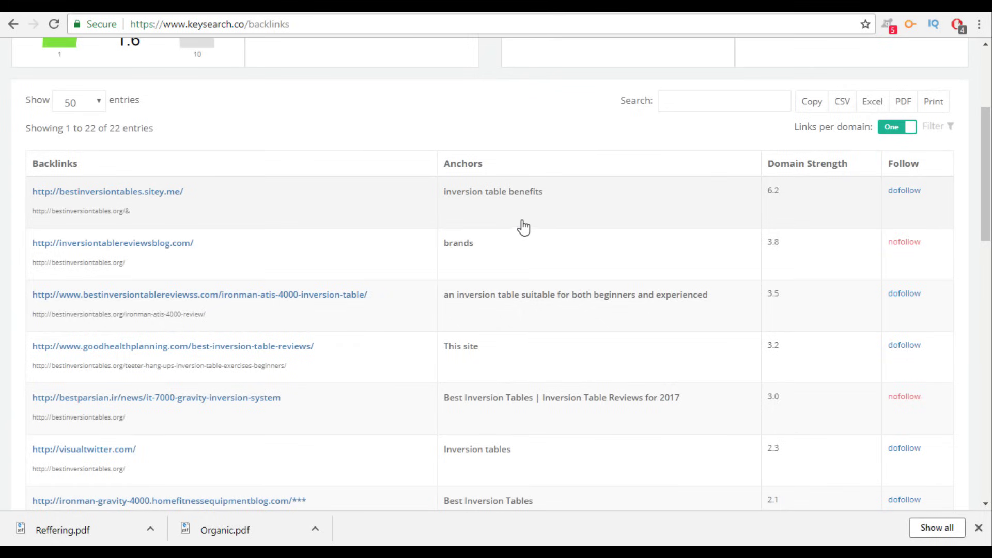
scroll(479, 311, "down", 3)
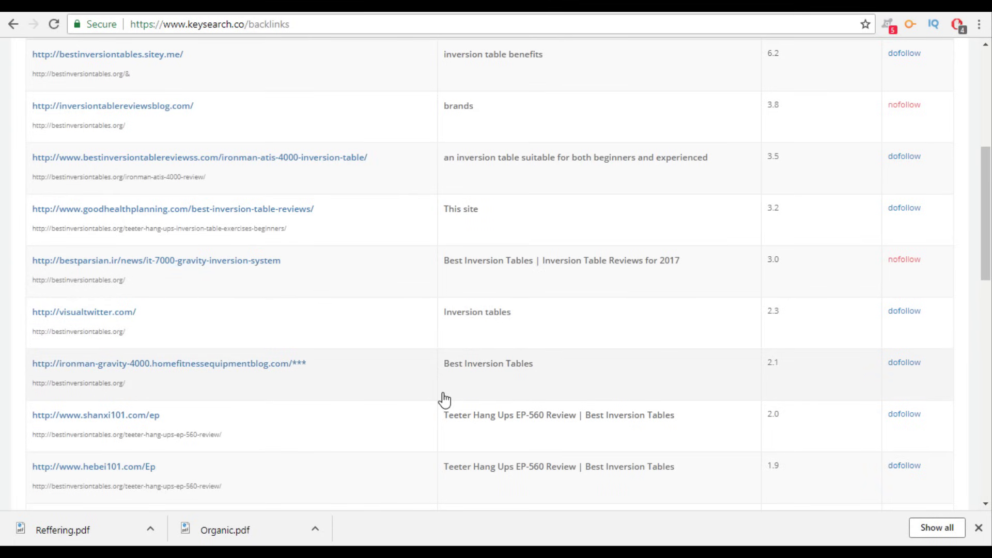
scroll(532, 376, "down", 4)
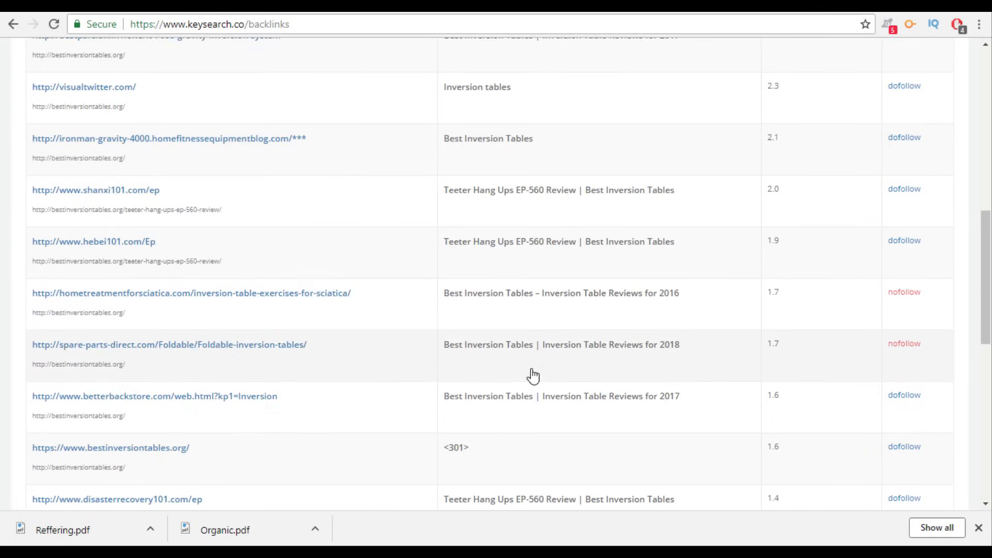
- Finish skimming the backlinks, look up the URL Metrics of bestinversiontables.org and highlight part of its result row
scroll(420, 305, "down", 8)
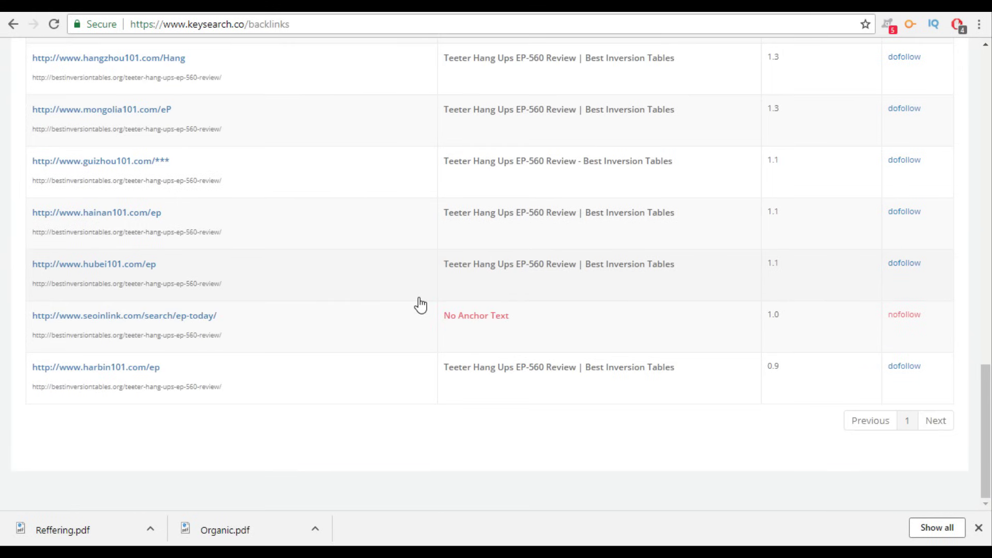
scroll(420, 305, "up", 20)
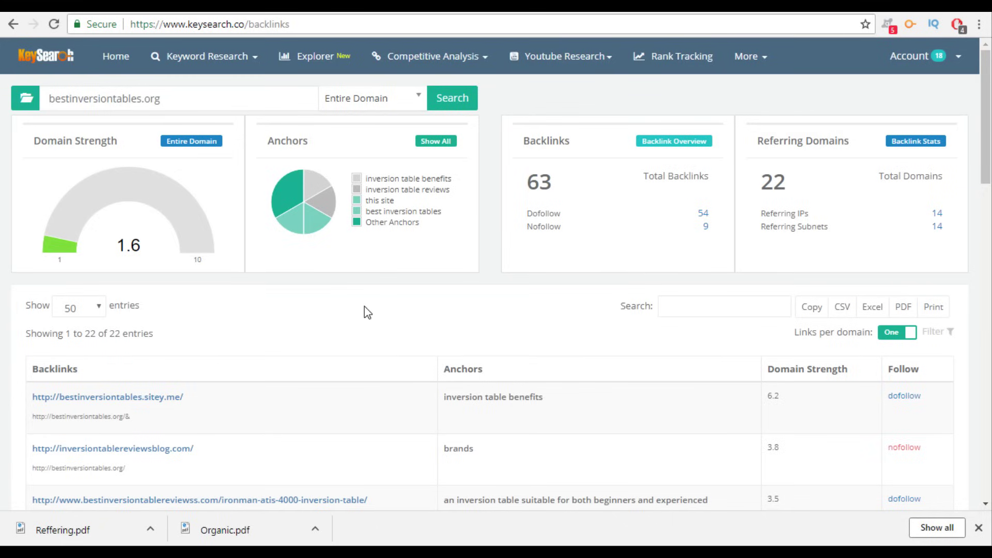
left_click(482, 65)
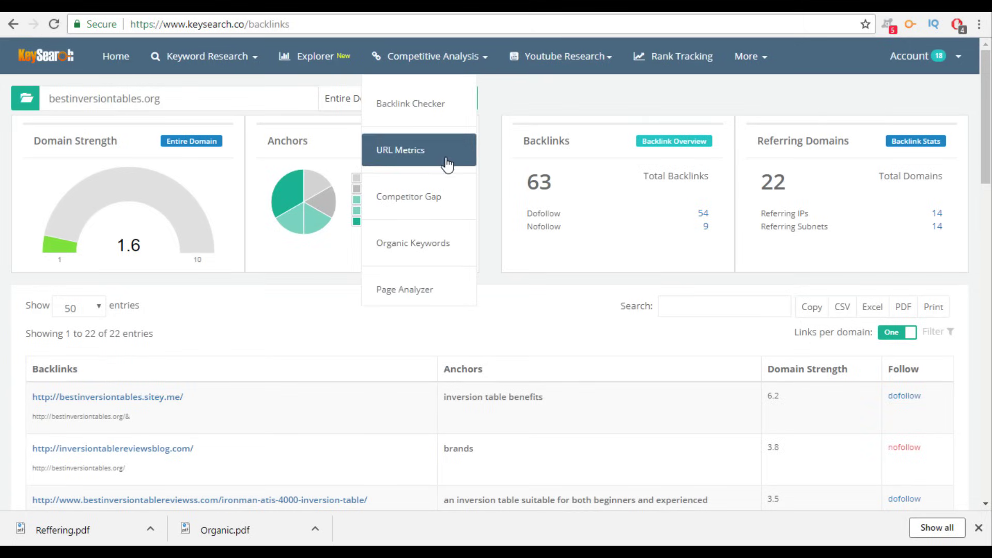
left_click(427, 160)
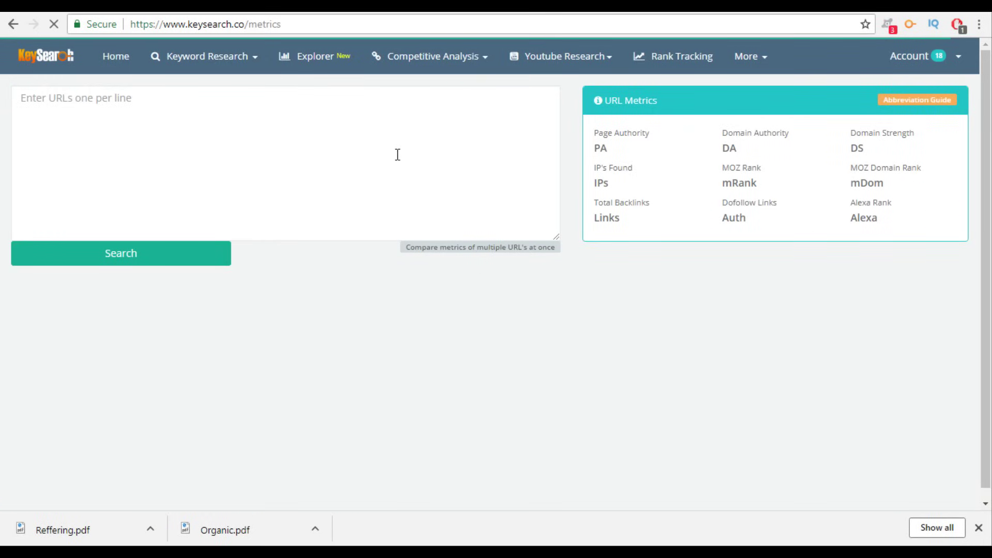
key("ctrl+v")
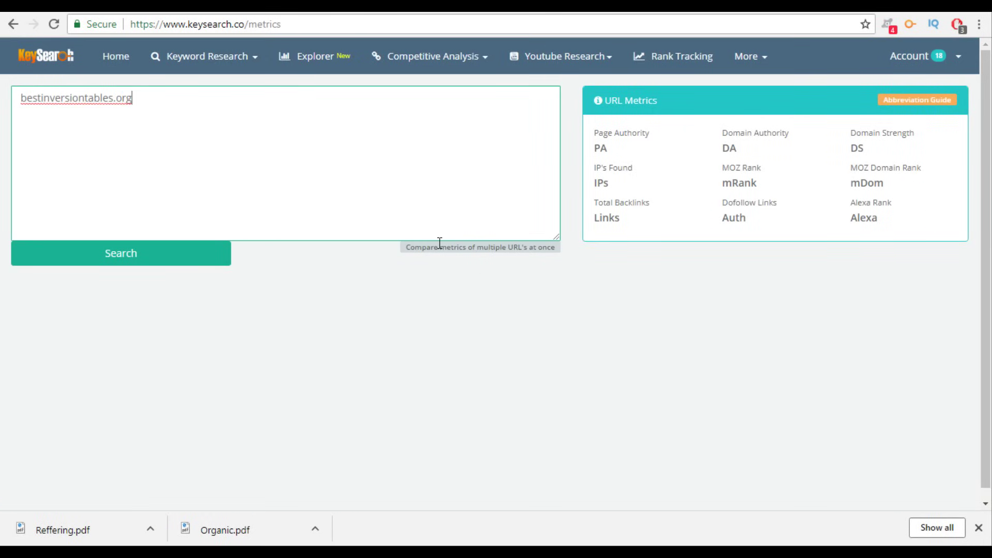
left_click(207, 256)
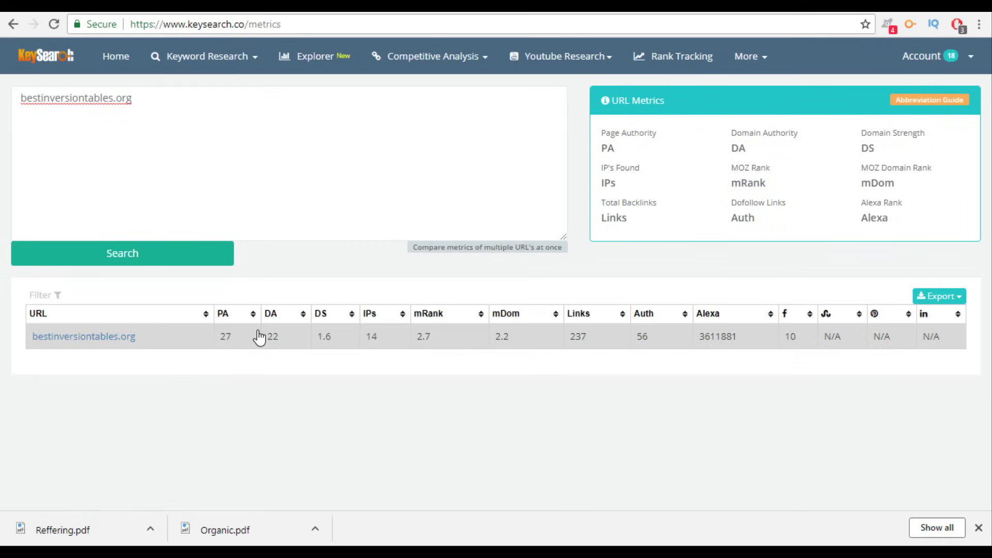
left_click_drag(339, 306, 513, 376)
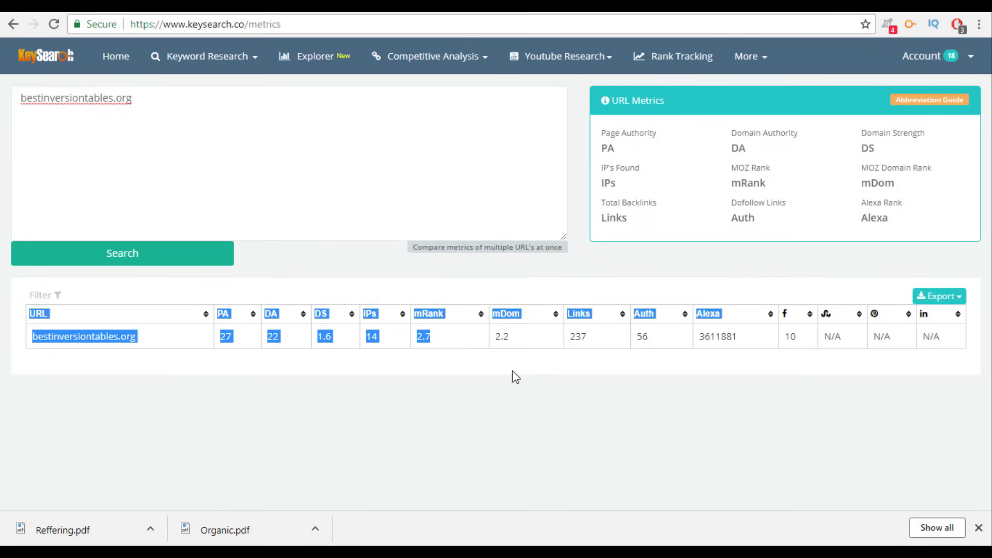
left_click(656, 336)
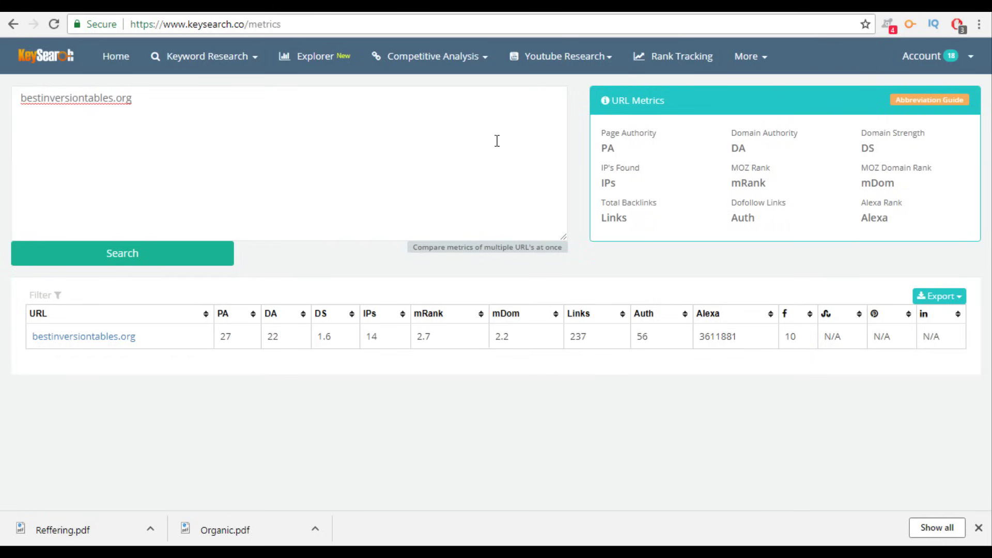
- Run a Competitor Gap search for keywords inversionworld.net ranks for but bestinversiontables.org does not, comparing entire domains
left_click(465, 74)
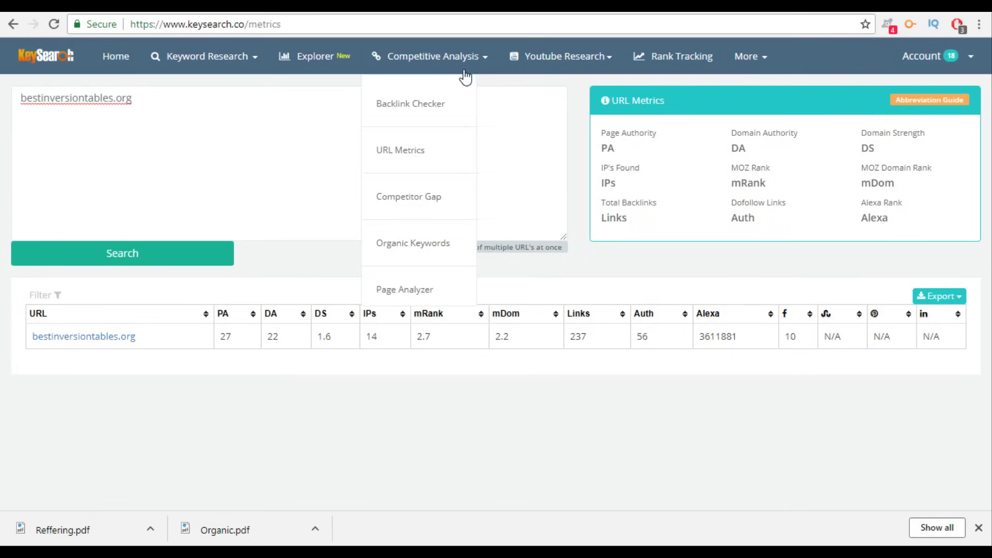
left_click(434, 201)
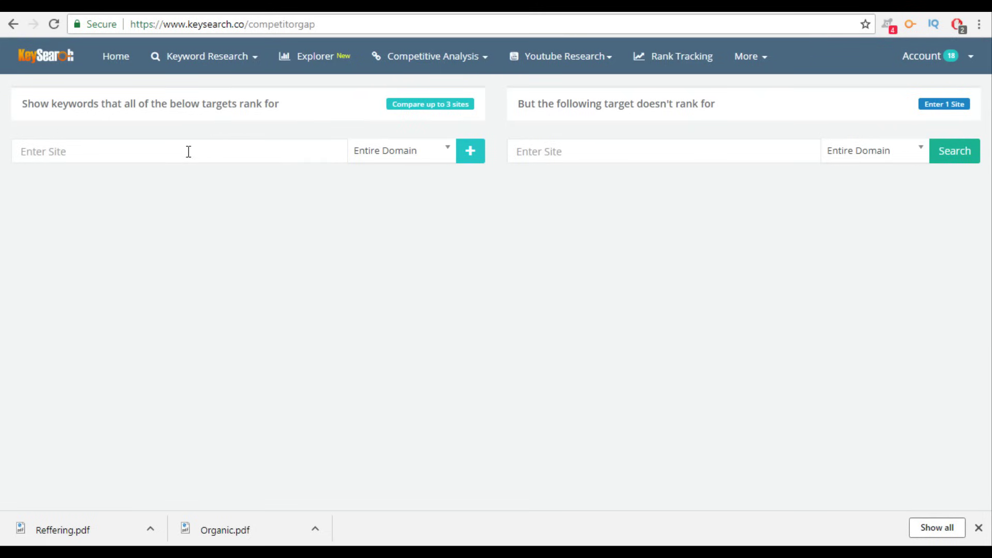
left_click(609, 147)
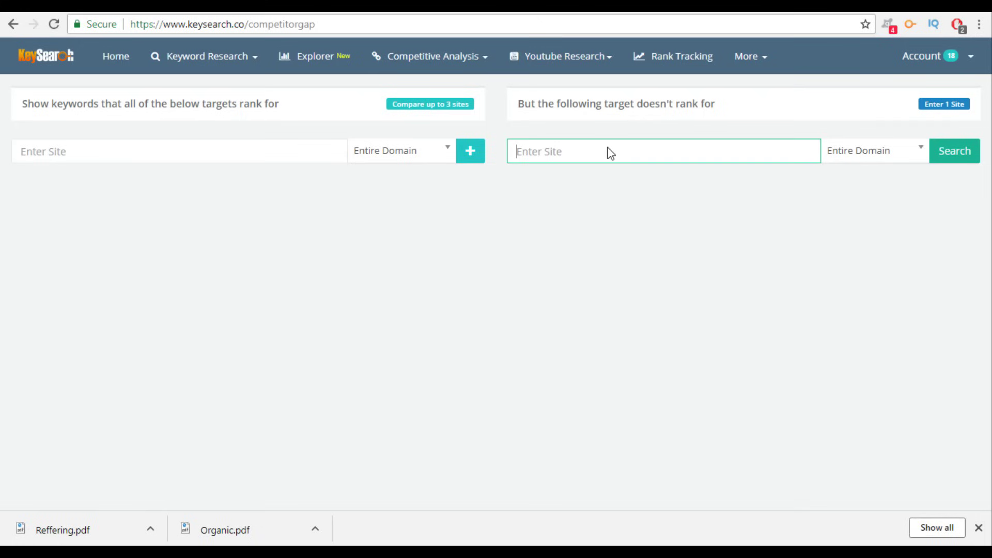
key("ctrl+v")
left_click(253, 150)
type("inversionworld.ne")
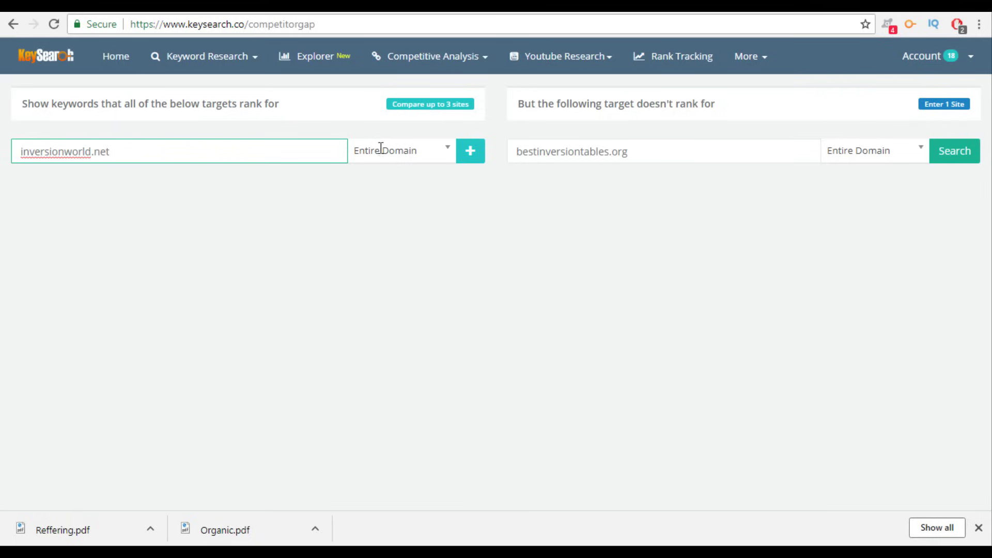
left_click(610, 207)
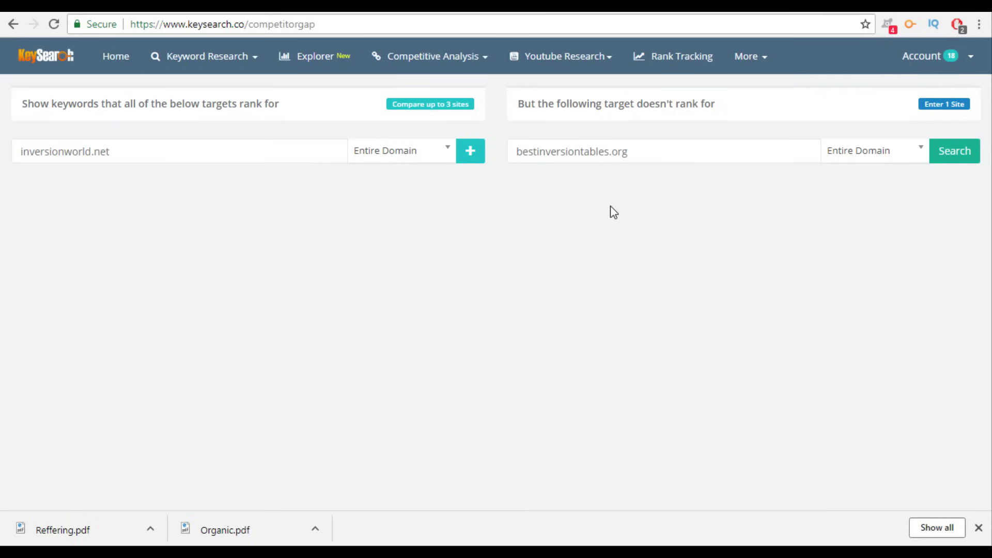
left_click(953, 153)
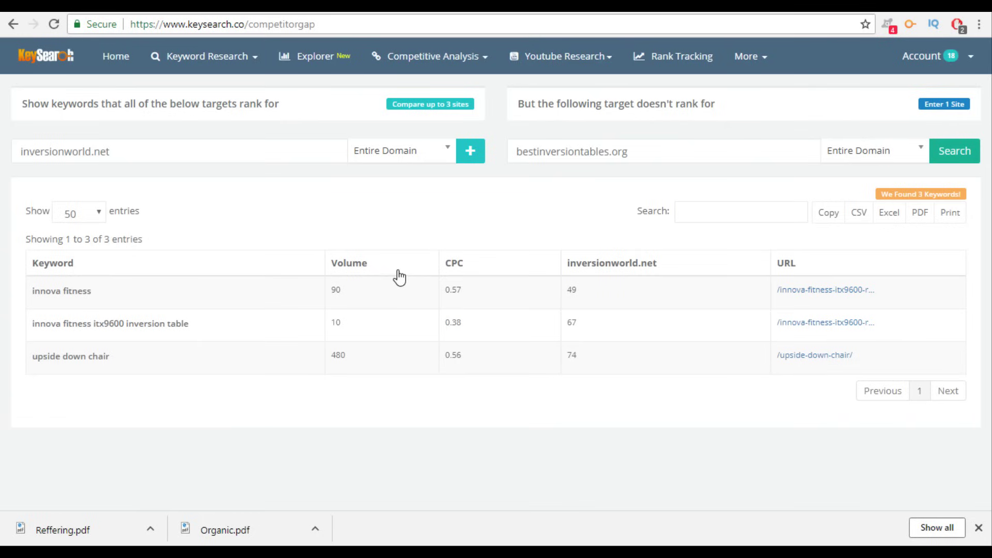
- Run an Organic Keywords search on bestinversiontables.org for the entire domain
left_click(472, 62)
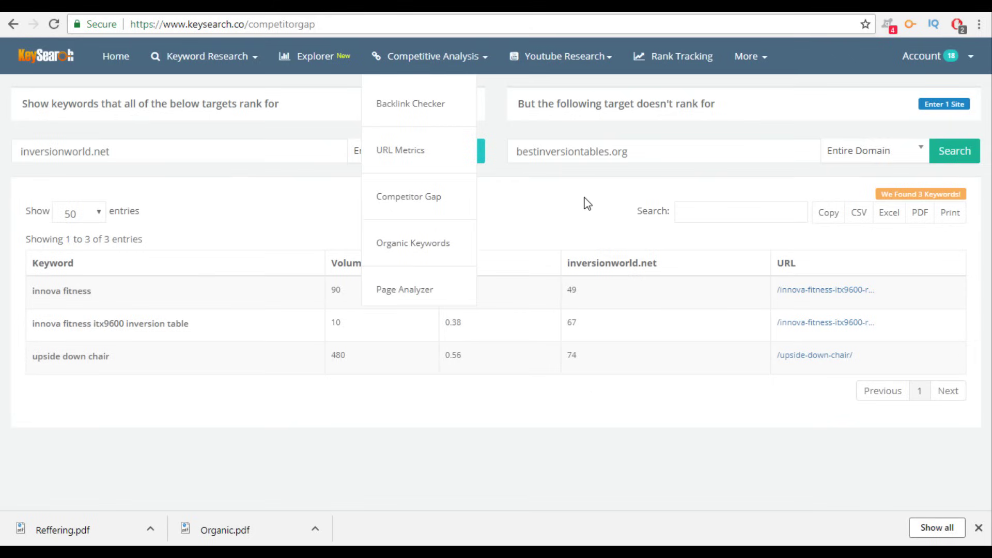
left_click(413, 248)
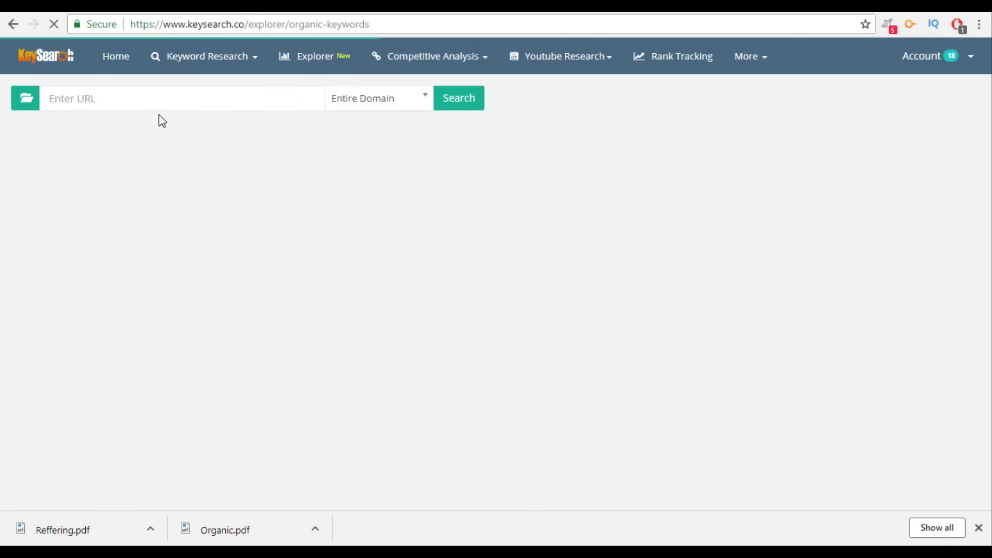
left_click(114, 100)
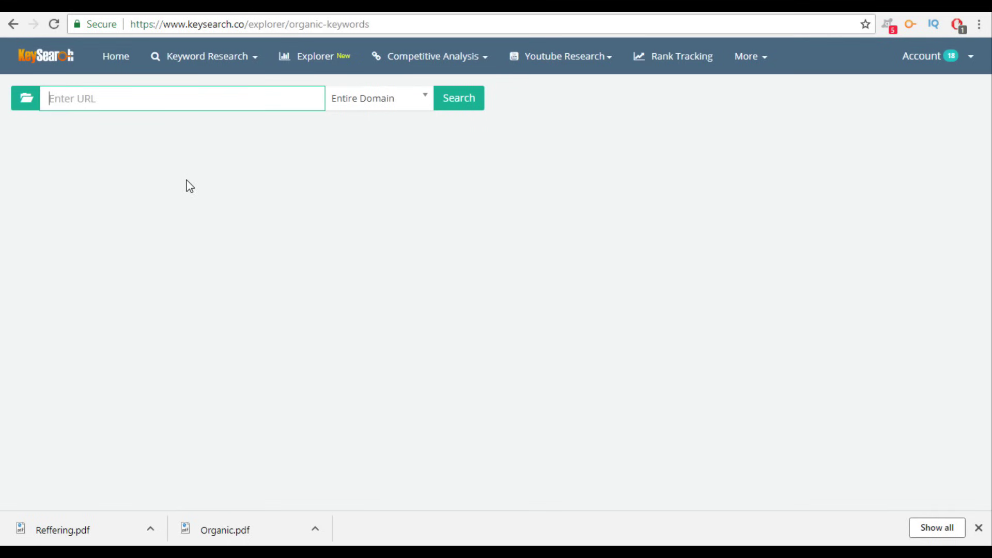
key("ctrl+v")
left_click(458, 101)
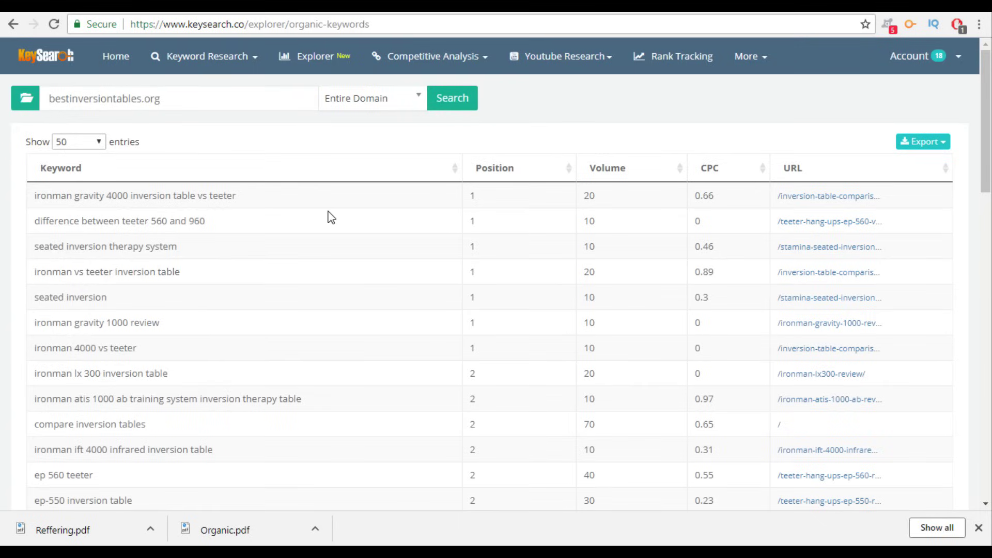
- Read through the organic keywords with their positions, volume and CPC, and dismiss the browser's downloads bar
scroll(331, 217, "down", 1)
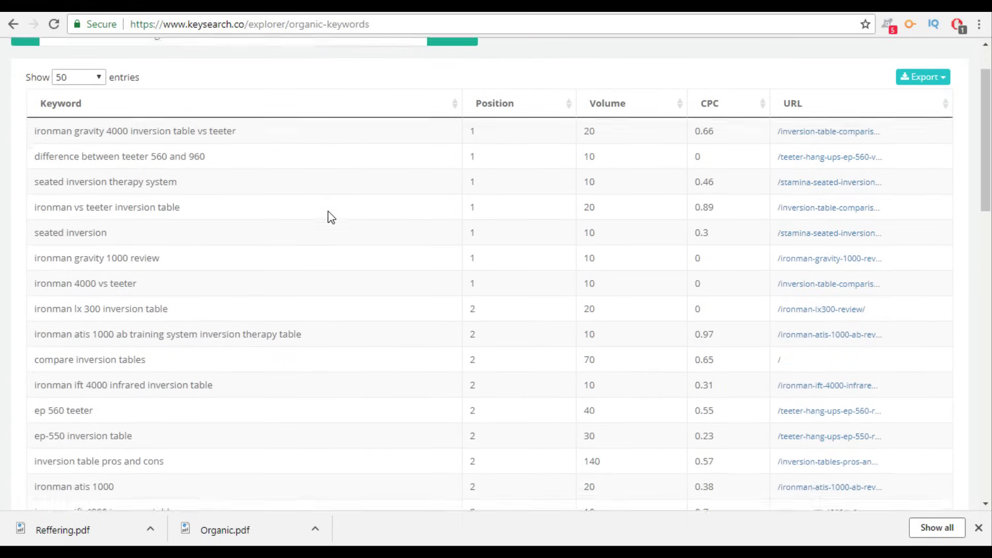
scroll(331, 217, "down", 10)
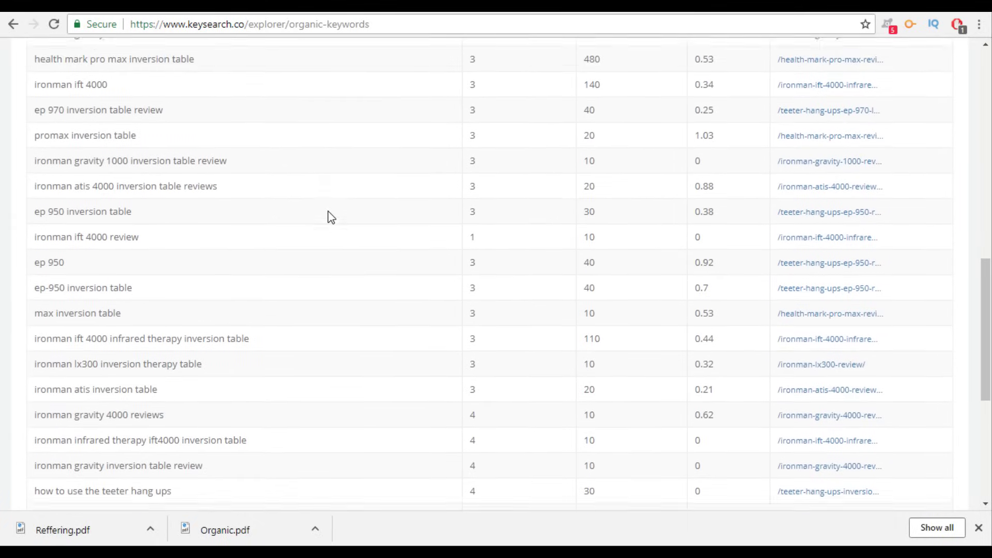
scroll(331, 217, "down", 1)
scroll(332, 217, "down", 3)
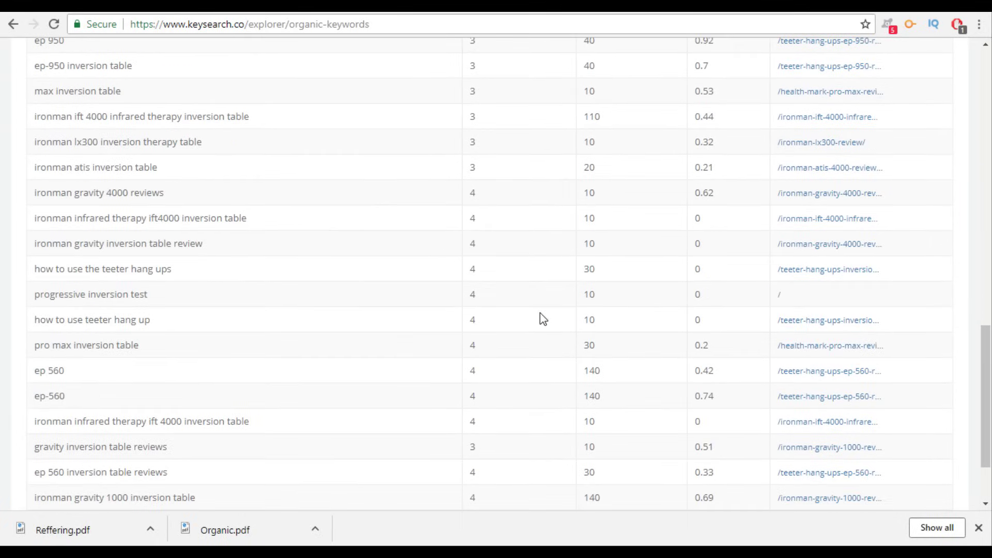
left_click(979, 527)
scroll(504, 385, "up", 2)
scroll(451, 363, "up", 3)
scroll(375, 332, "down", 6)
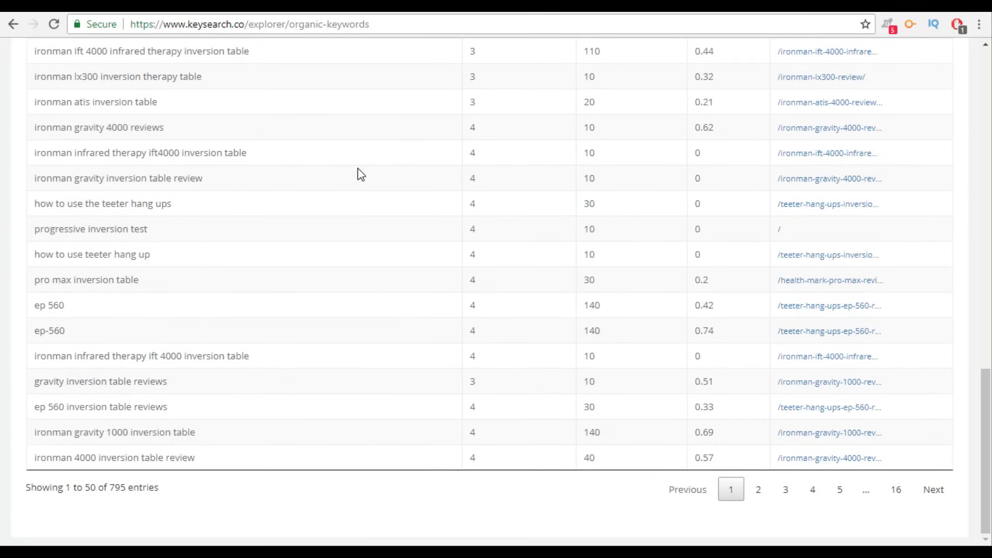
scroll(357, 169, "up", 10)
scroll(337, 412, "up", 7)
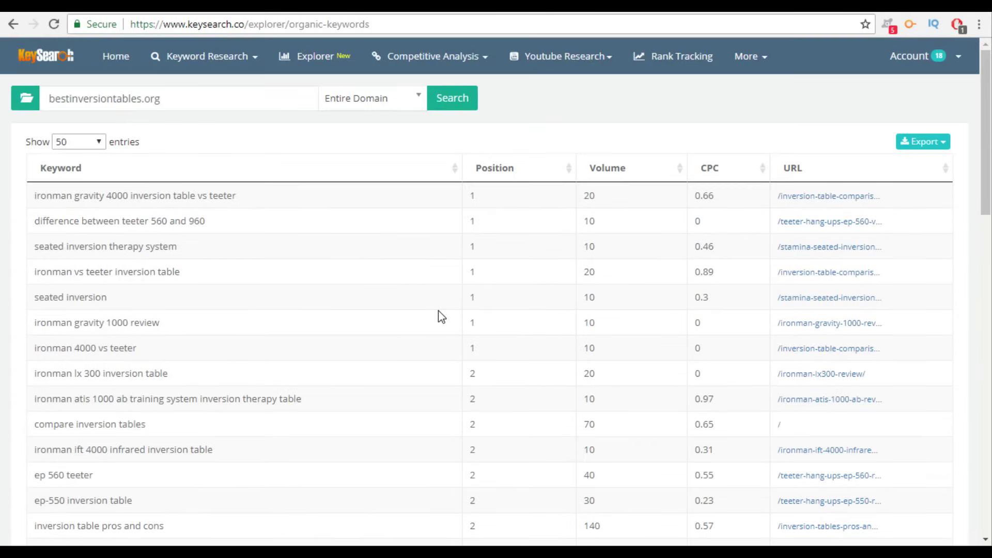
- Show all organic keyword entries at once, view the export options and skim the full list
left_click(76, 141)
left_click(81, 209)
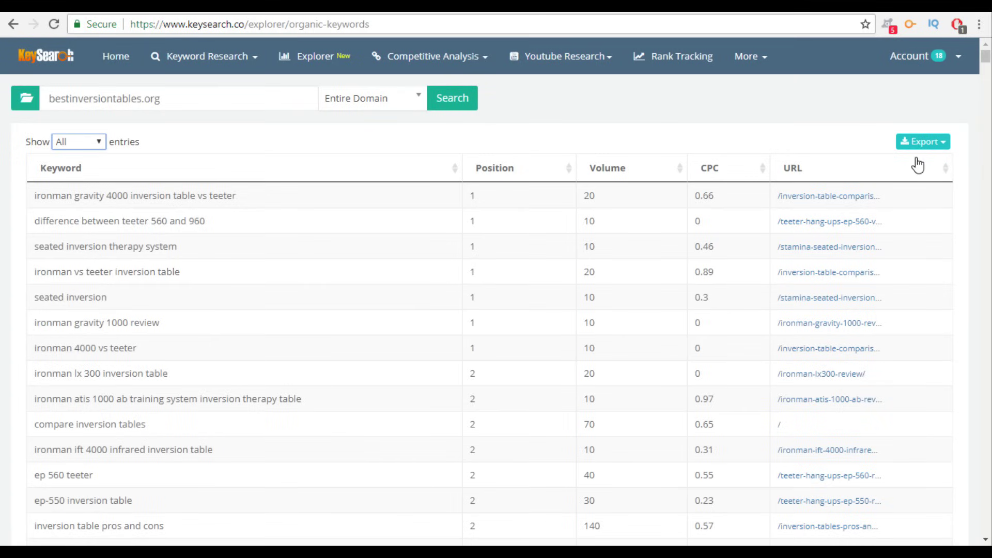
left_click(928, 144)
scroll(925, 139, "down", 20)
left_click_drag(985, 92, 987, 57)
- Analyze inversionworld.net with the Page Analyzer and review the SEO Content section of its report
left_click(480, 71)
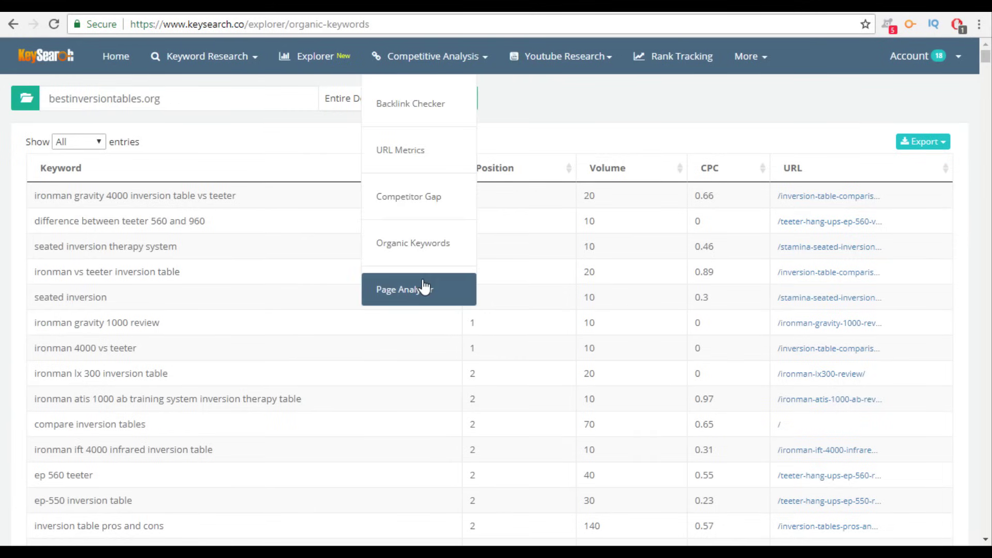
left_click(430, 291)
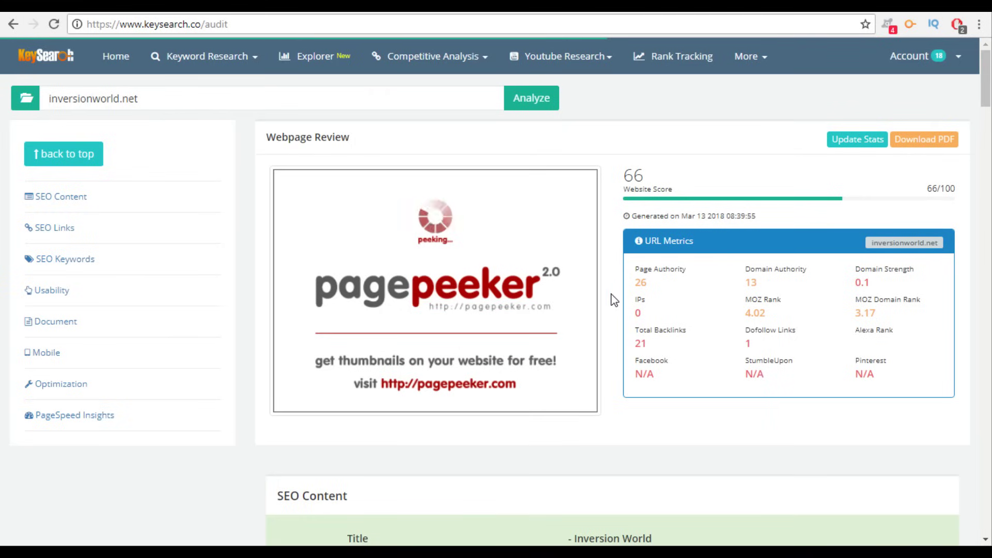
scroll(610, 297, "down", 5)
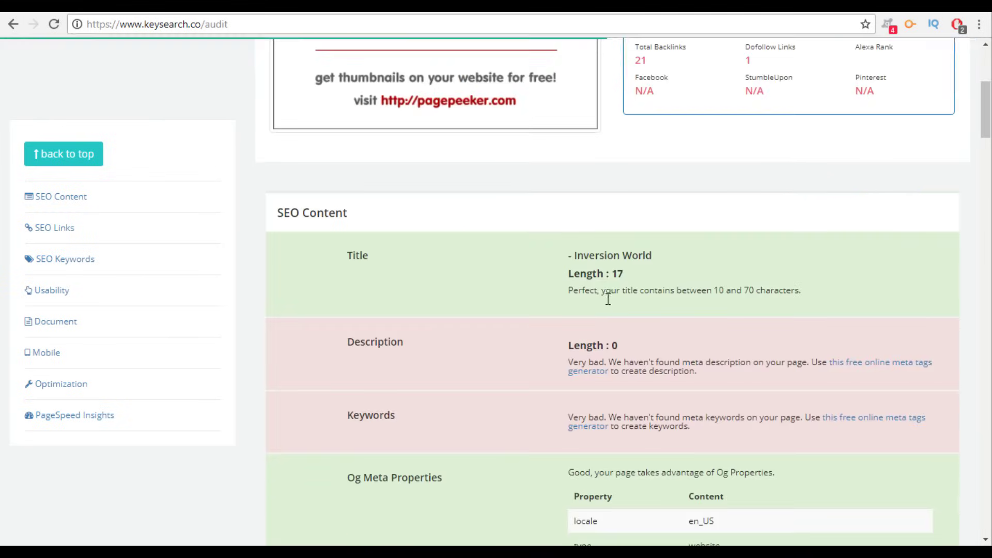
scroll(486, 279, "down", 2)
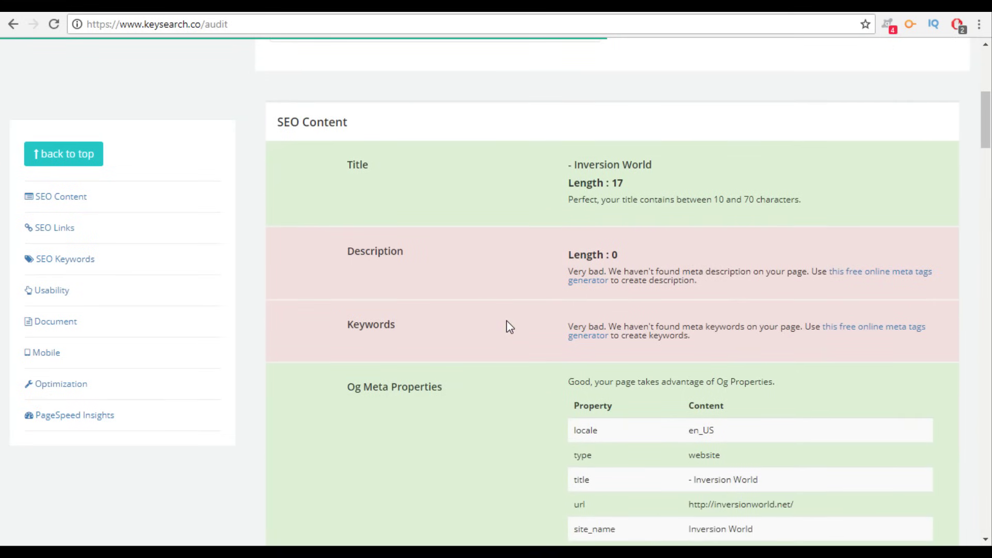
scroll(505, 322, "down", 5)
scroll(465, 248, "up", 3)
scroll(467, 250, "down", 4)
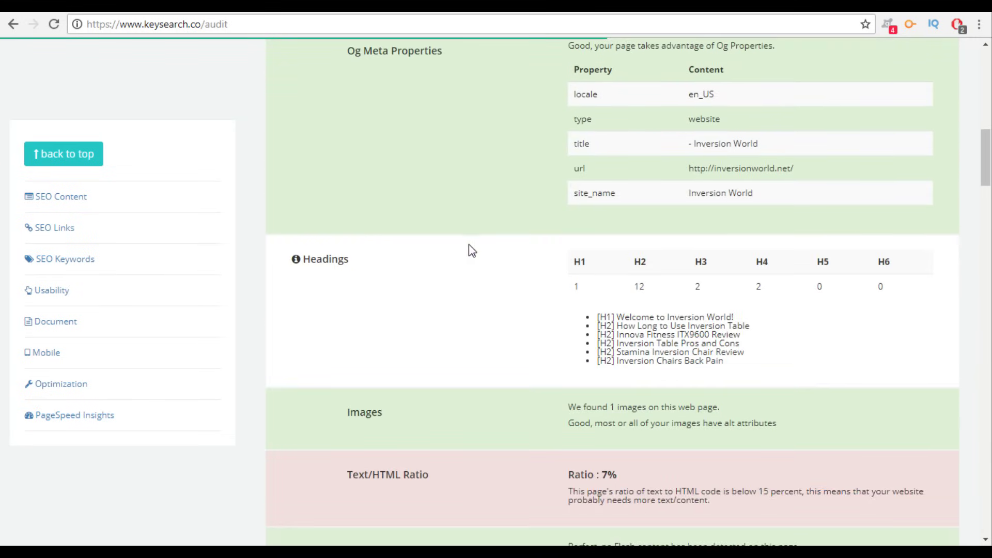
- Review the SEO Links, SEO Keywords, Usability and Document sections of the inversionworld.net report, including the Speed Tips
scroll(492, 263, "down", 11)
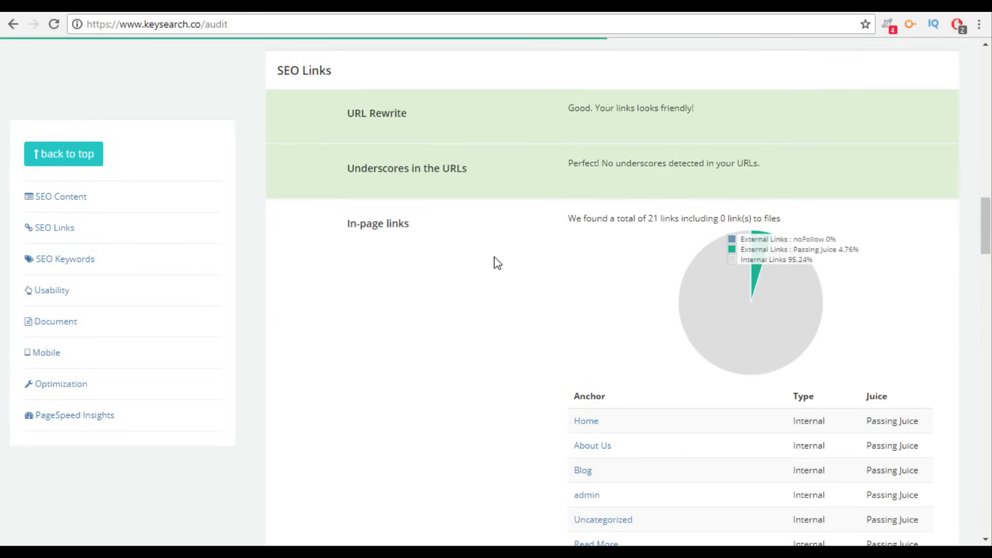
scroll(497, 258, "down", 15)
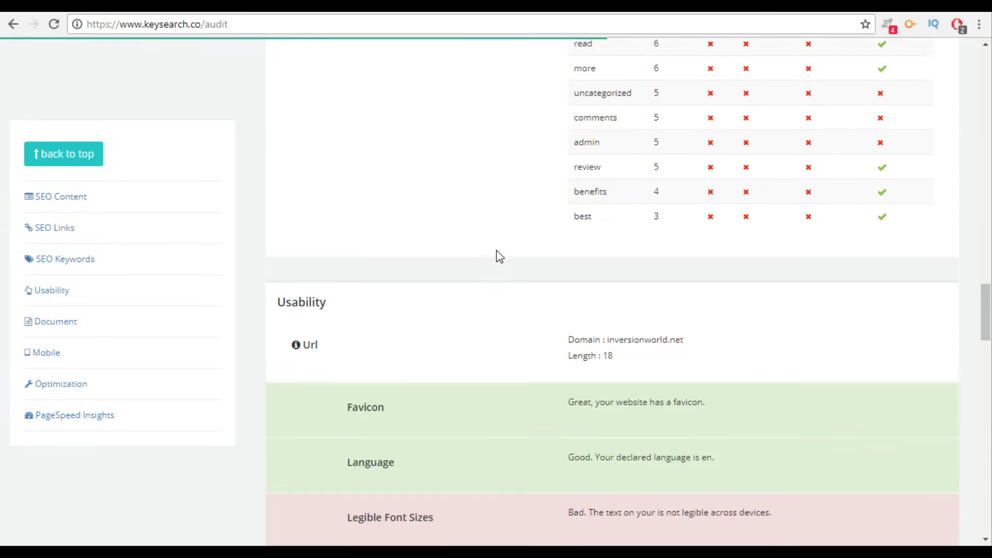
scroll(497, 252, "down", 6)
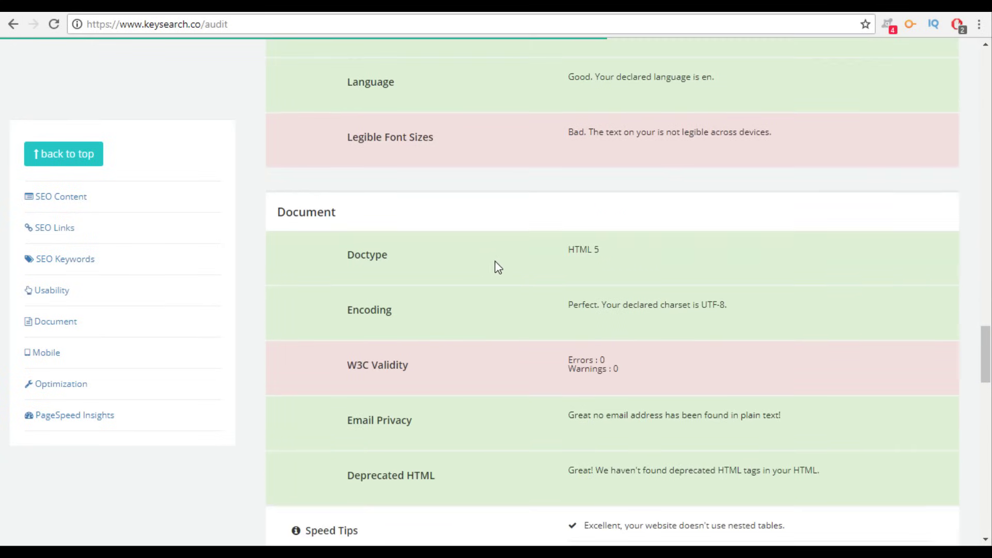
scroll(494, 318, "down", 6)
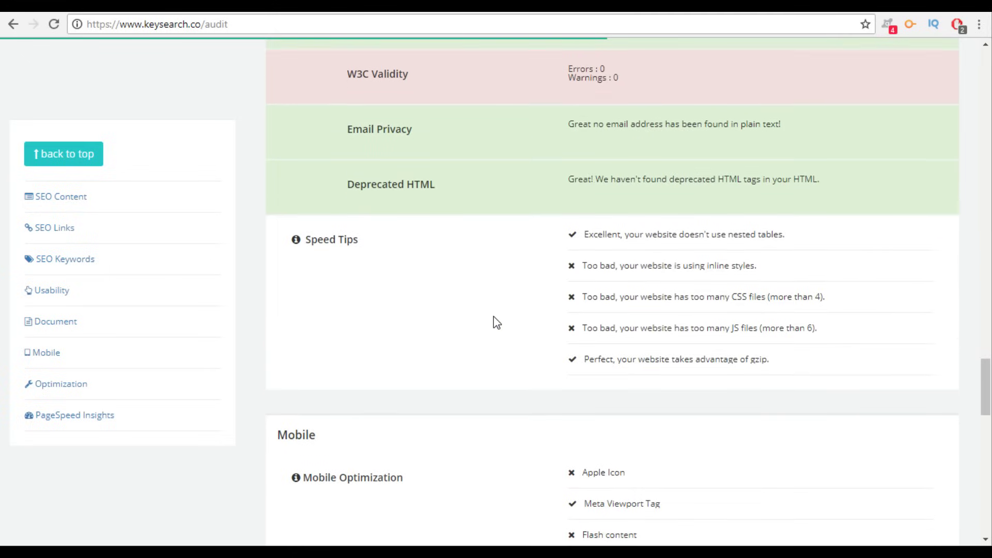
left_click_drag(779, 213, 580, 249)
left_click(579, 249)
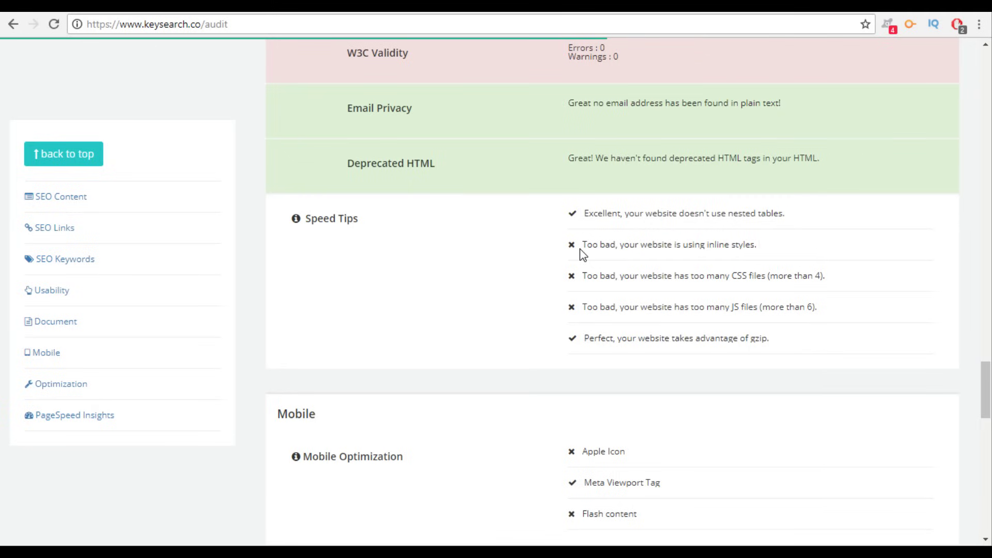
left_click_drag(569, 339, 808, 344)
left_click(806, 339)
- Check the report's Mobile Optimization items and its Optimization entries for XML sitemap, Robots.txt and analytics
scroll(487, 303, "down", 5)
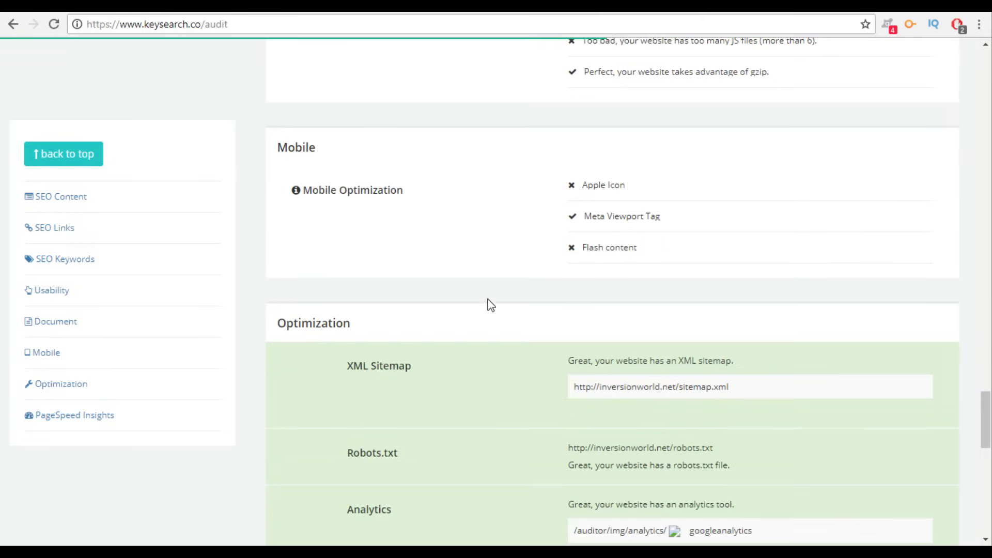
left_click_drag(676, 261, 262, 207)
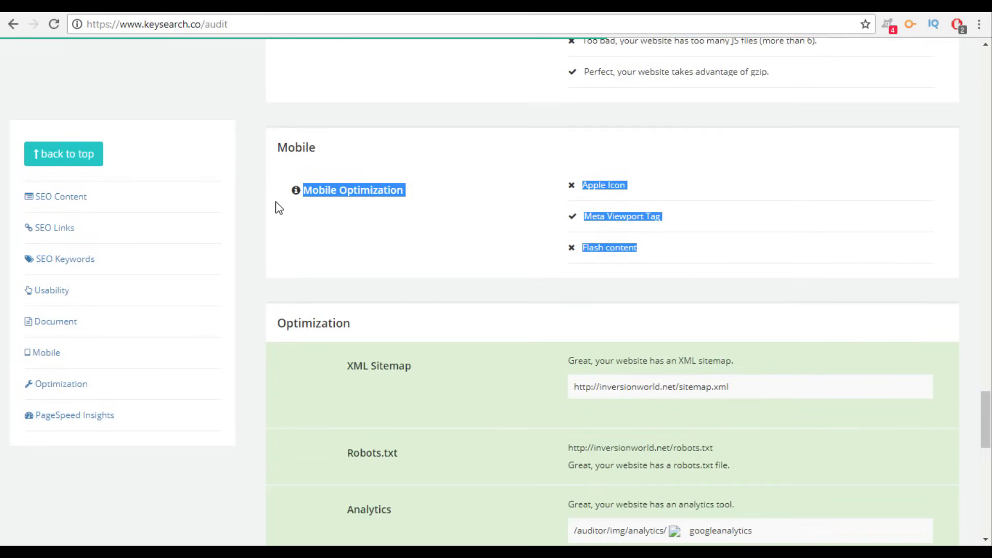
left_click(381, 219)
scroll(381, 219, "down", 4)
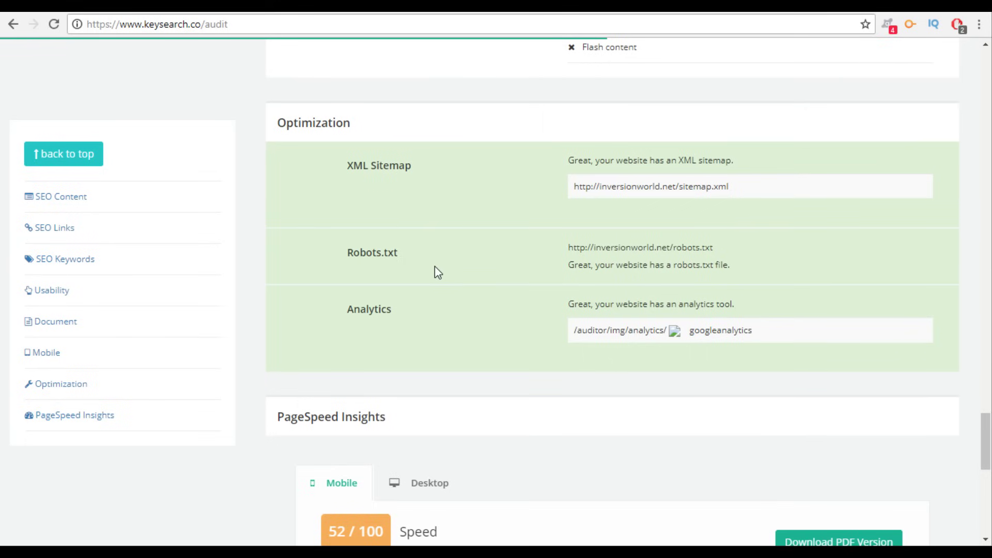
- Compare the desktop and mobile PageSpeed Insights results, including their speed scores and suggested fixes
scroll(435, 267, "down", 4)
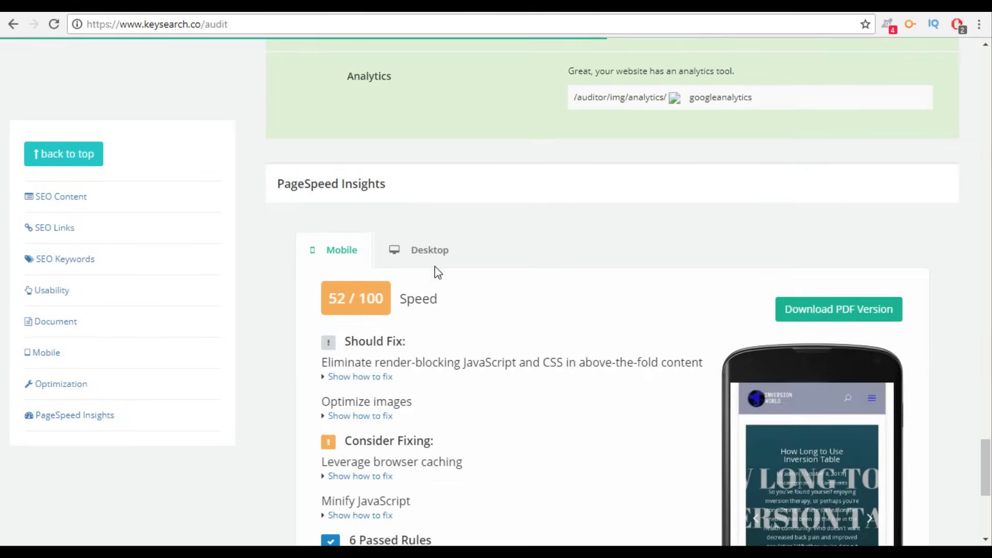
scroll(426, 315, "down", 1)
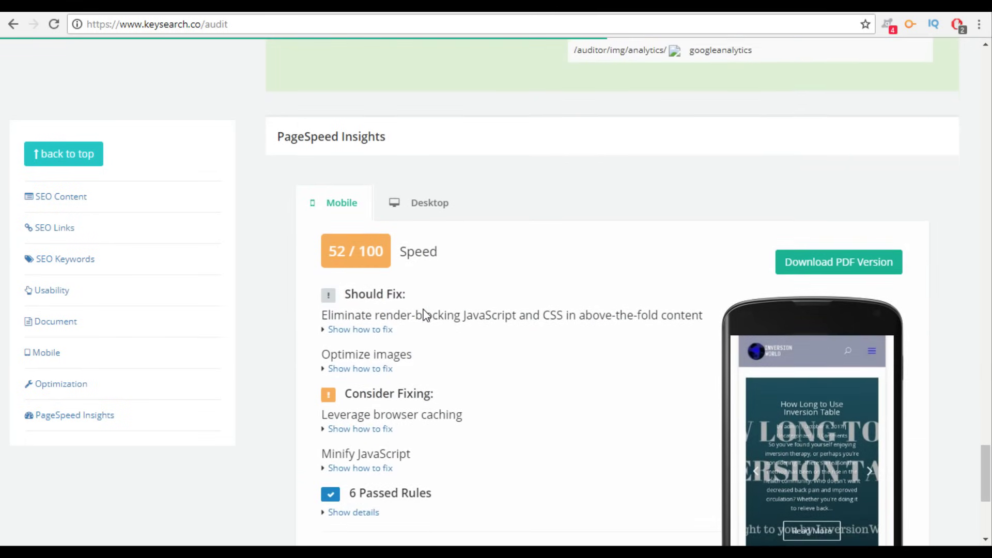
left_click(427, 203)
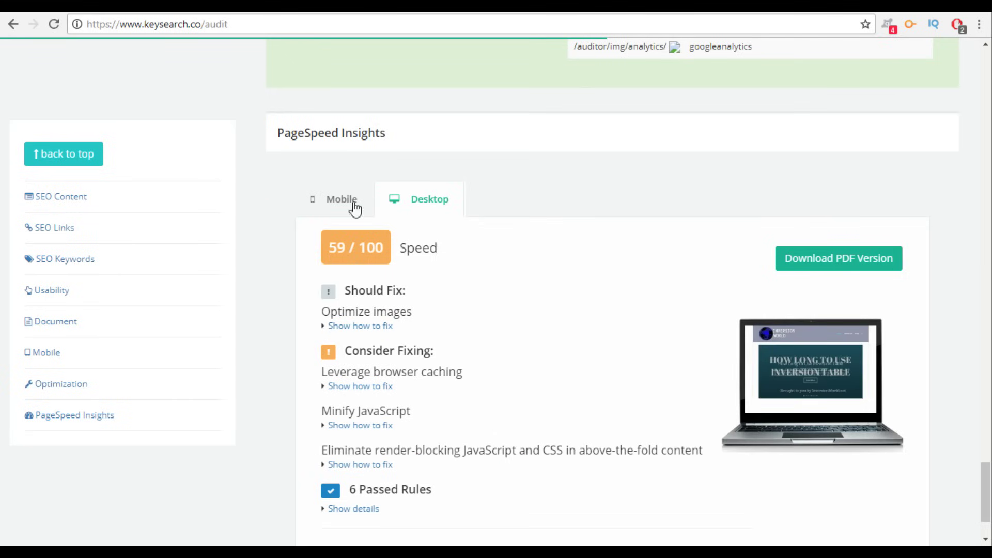
left_click(345, 207)
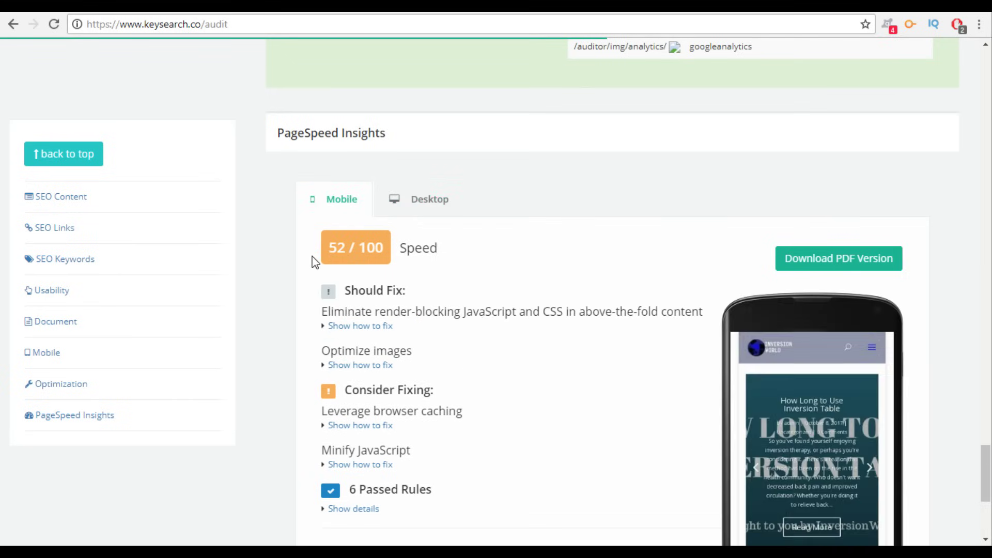
scroll(315, 263, "down", 5)
- Return to the start of the report and open the Keyword Research tool
scroll(306, 204, "up", 15)
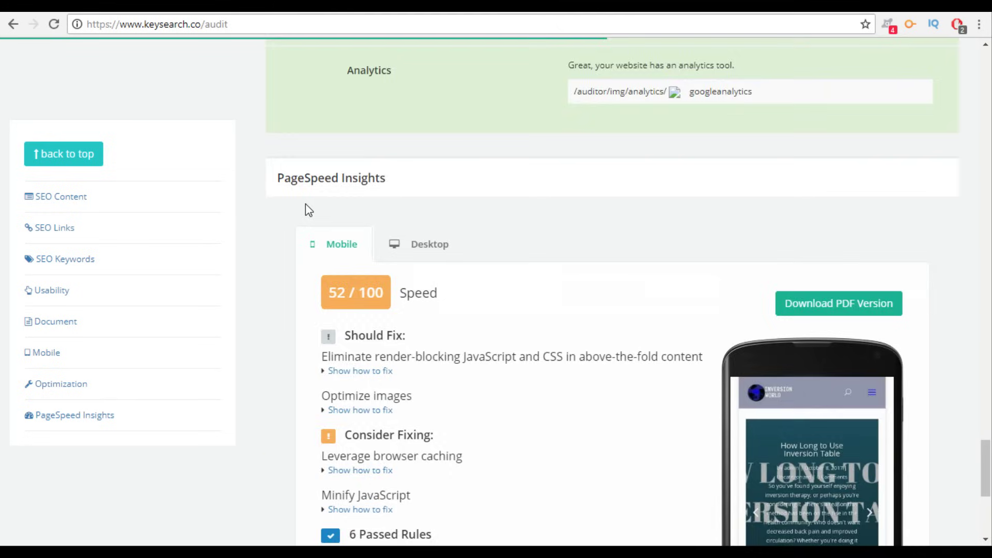
scroll(299, 292, "up", 20)
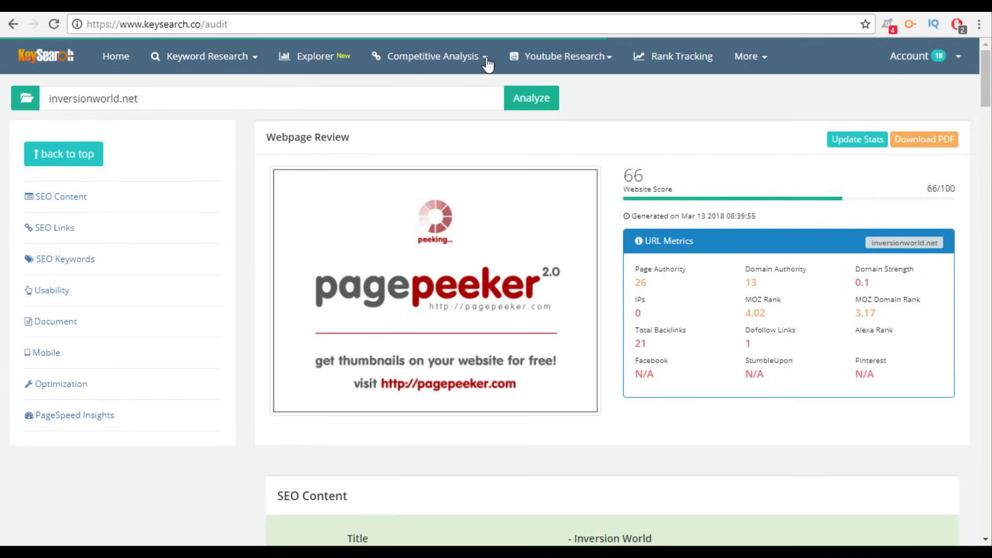
left_click(237, 72)
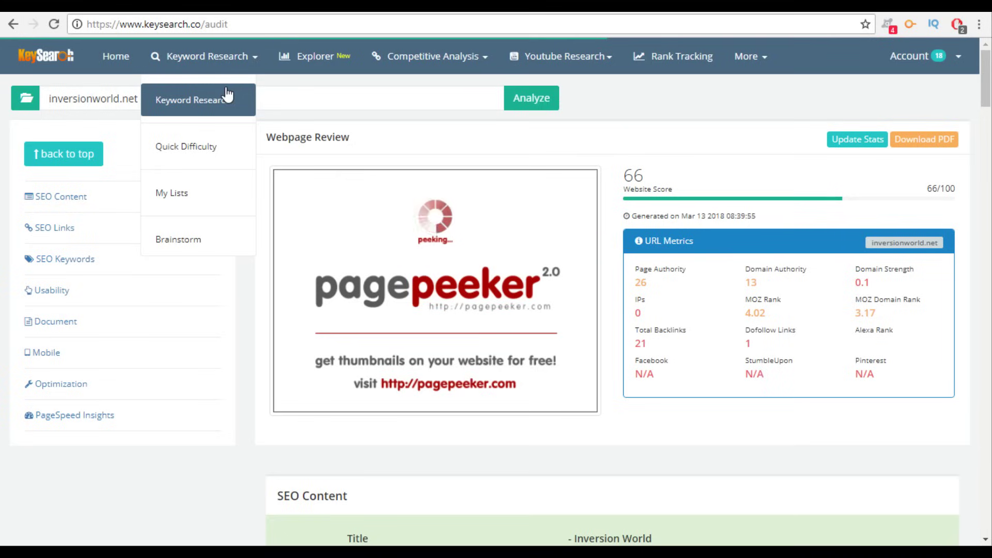
left_click(229, 99)
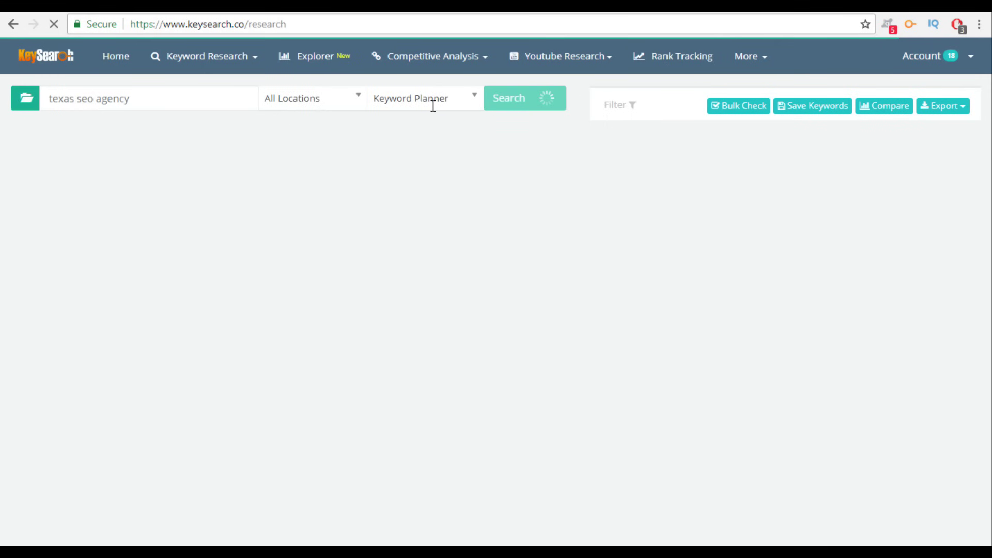
- Browse the available search locations and keyword sources, from Keyword Planner to Import KW Planner CSV
left_click(325, 95)
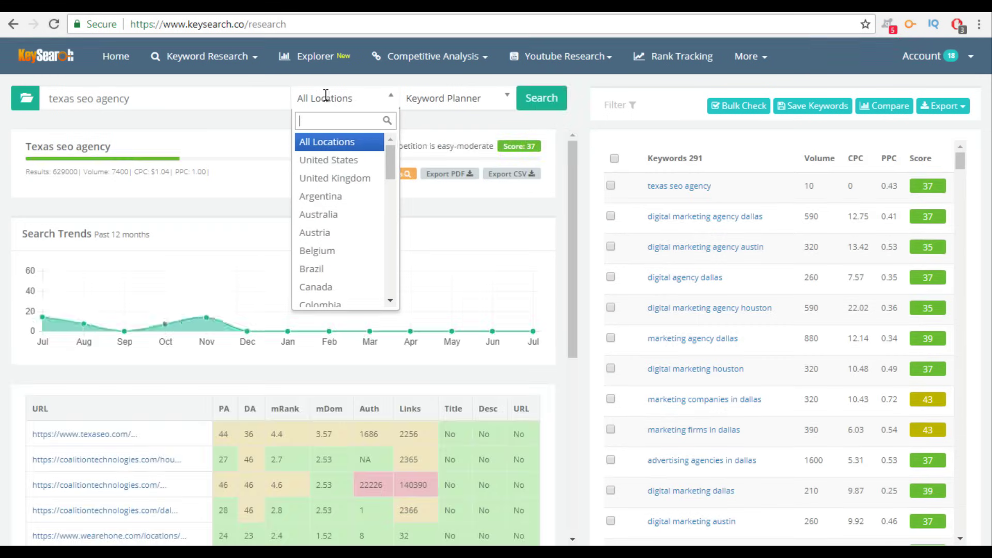
scroll(340, 235, "down", 5)
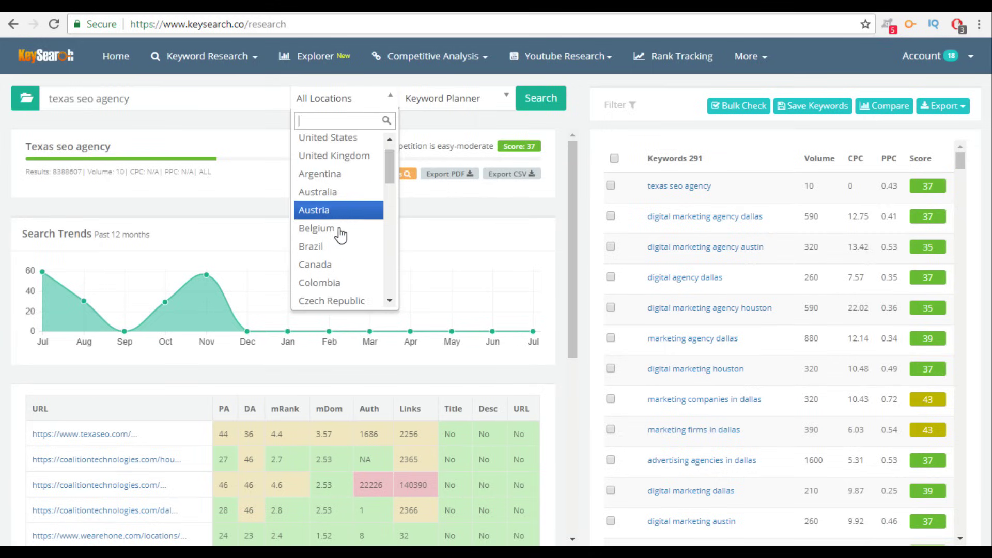
scroll(340, 235, "down", 6)
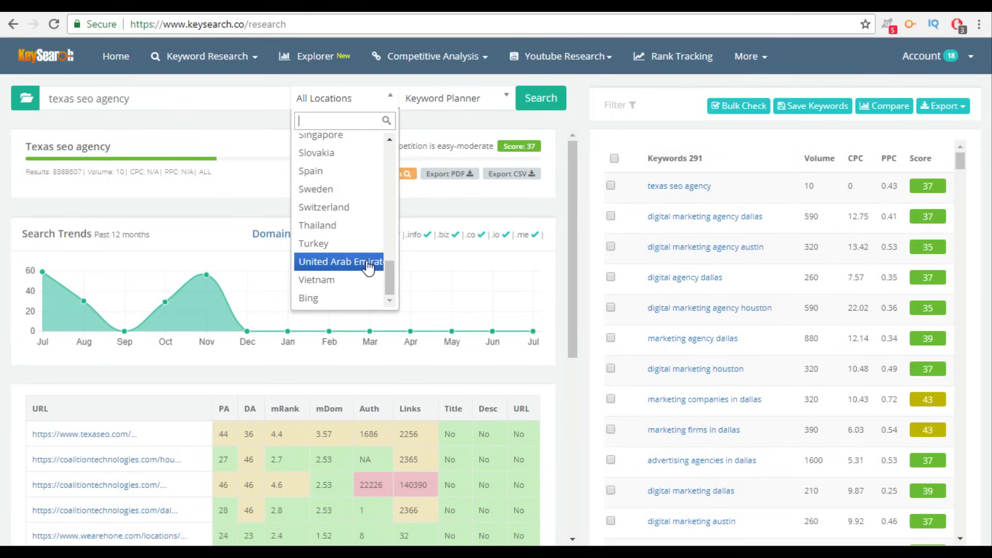
scroll(364, 268, "up", 11)
left_click(437, 138)
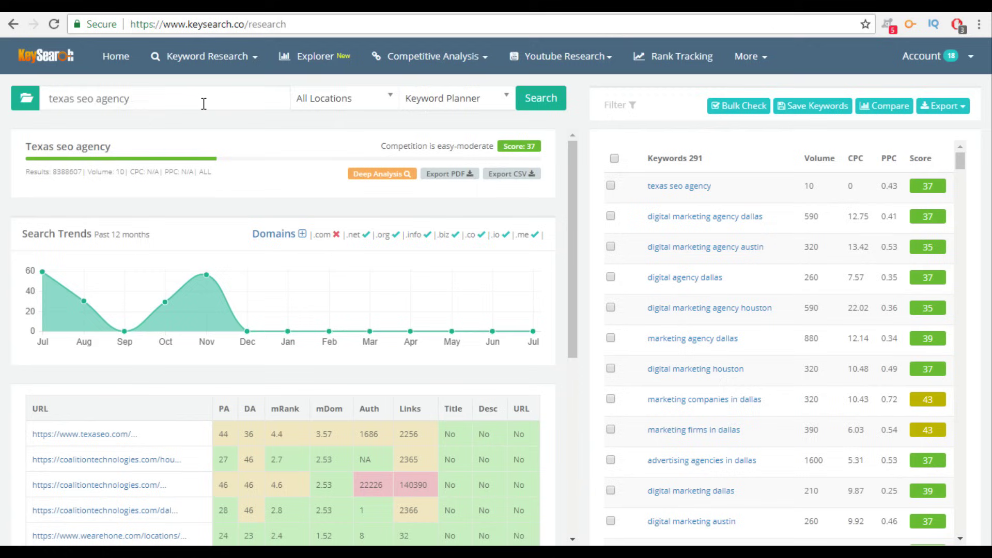
left_click(325, 93)
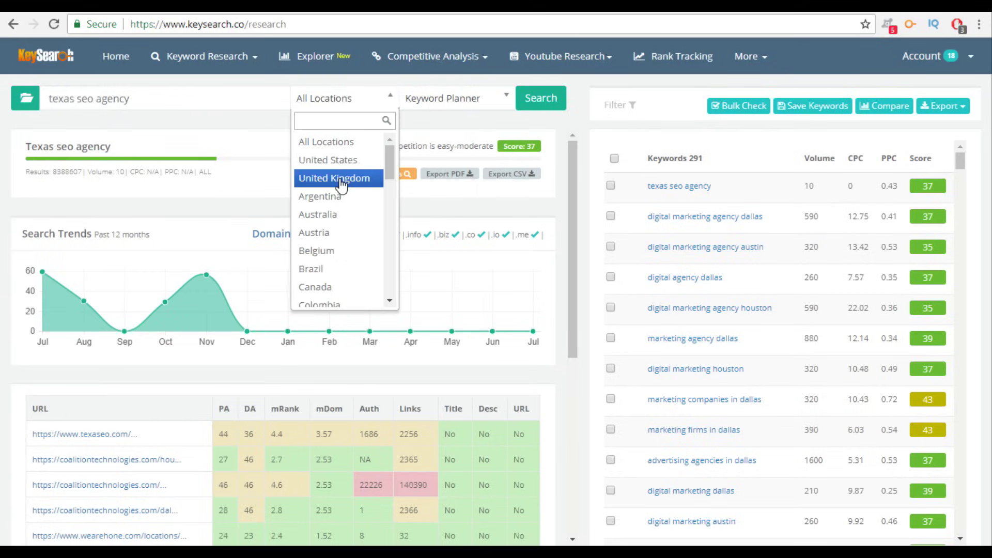
left_click(252, 122)
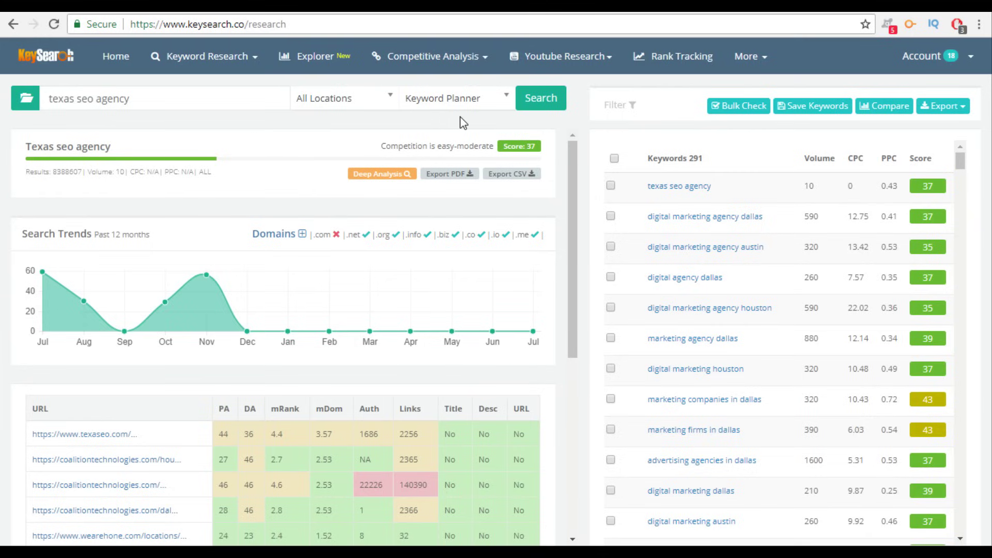
left_click(473, 101)
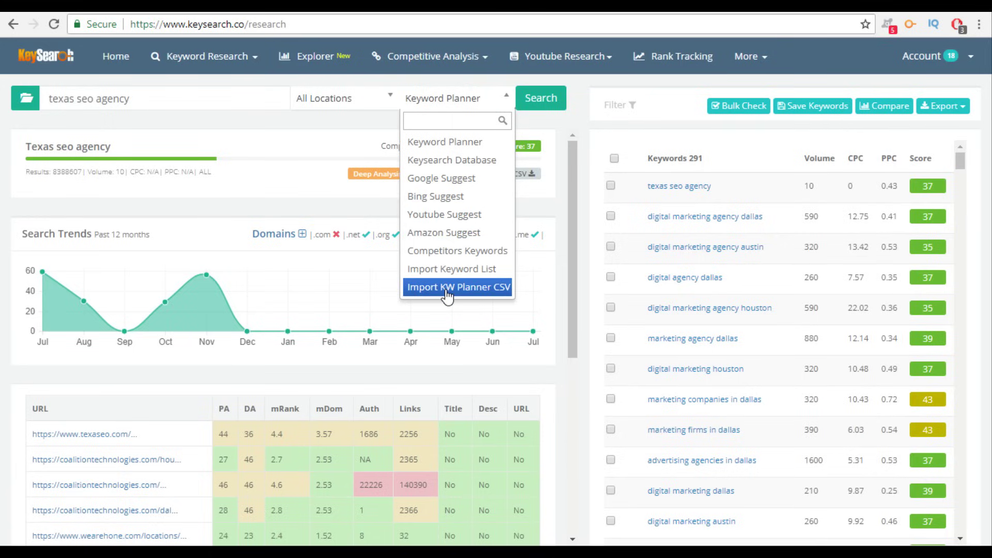
left_click(312, 143)
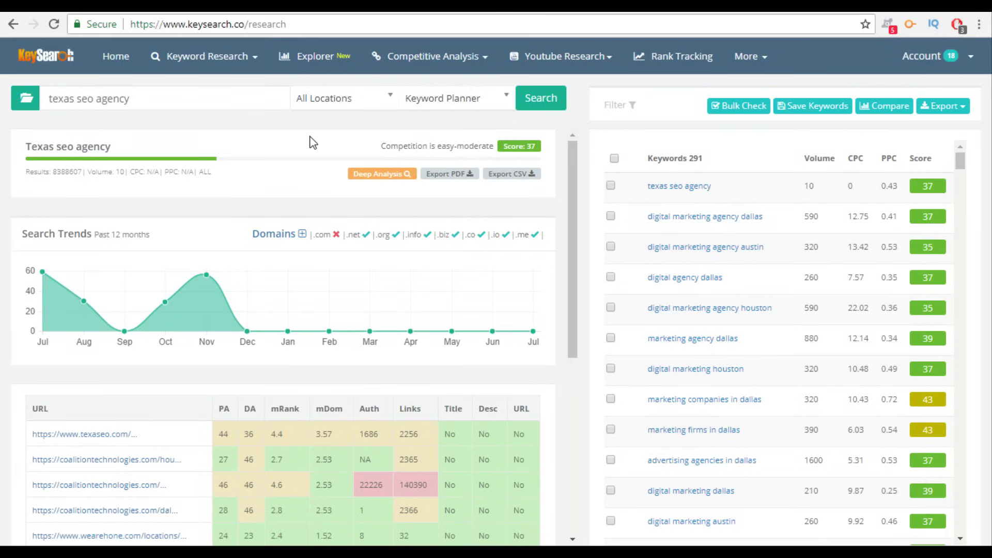
- Open Youtube Research and run a search for the keyword "what is seo"
left_click(563, 69)
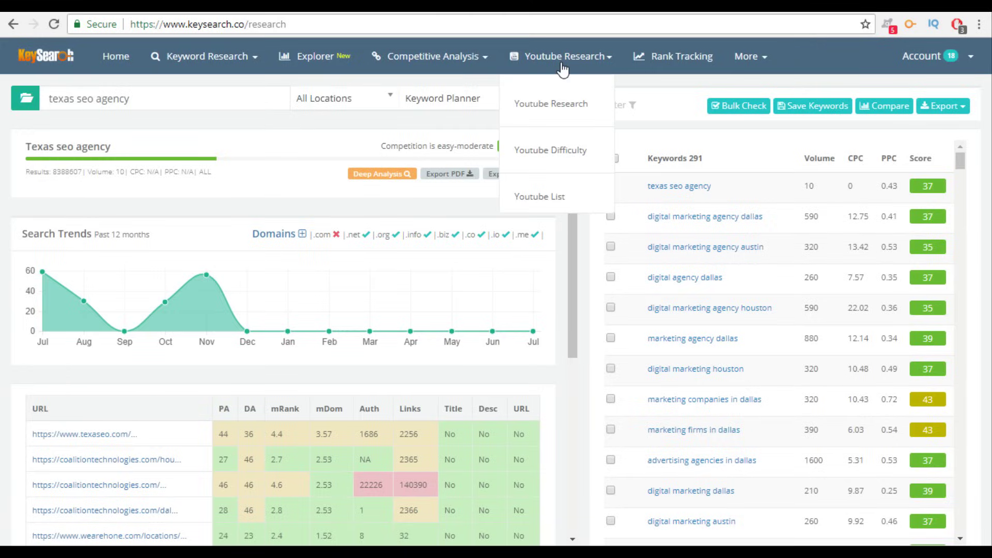
left_click(567, 101)
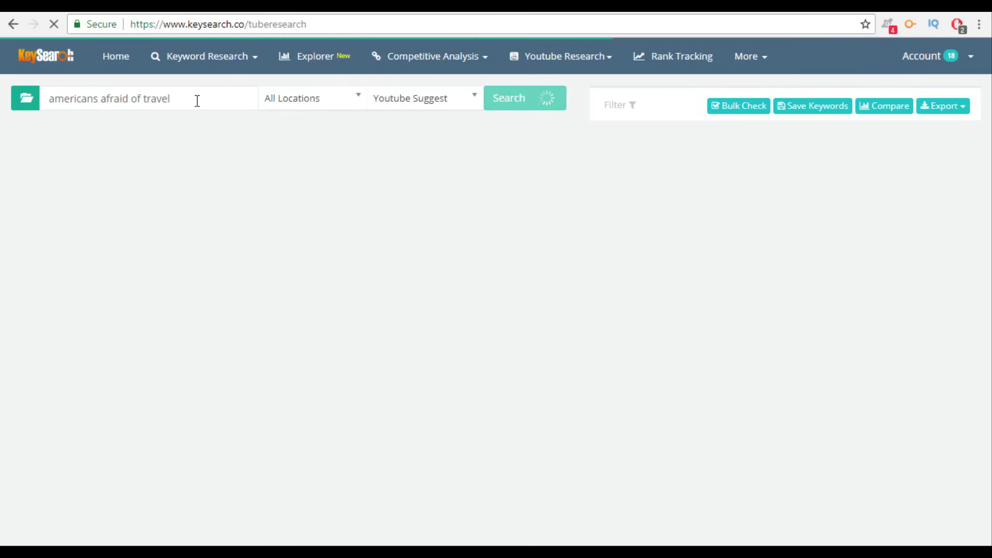
left_click(197, 101)
left_click_drag(197, 100, 42, 99)
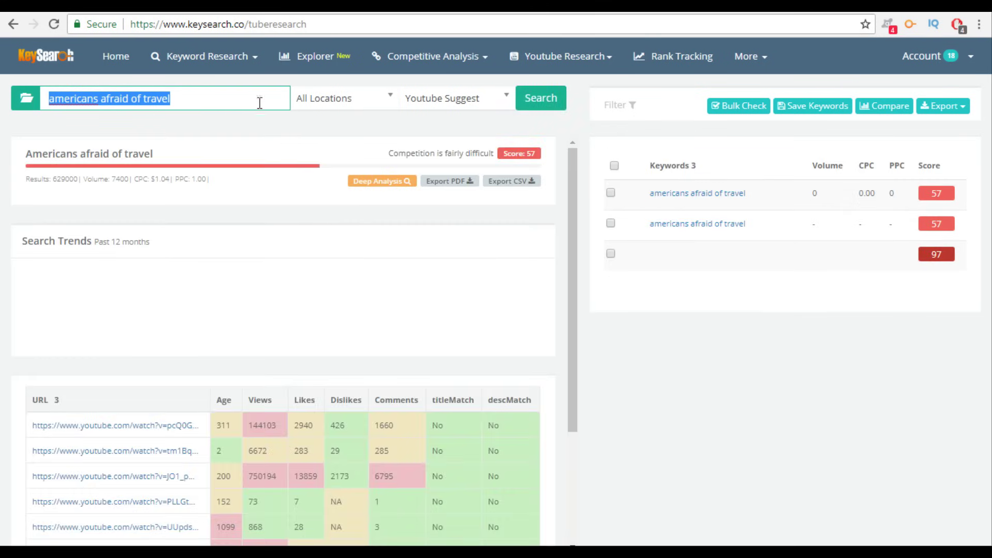
left_click(218, 105)
left_click_drag(214, 100, 47, 99)
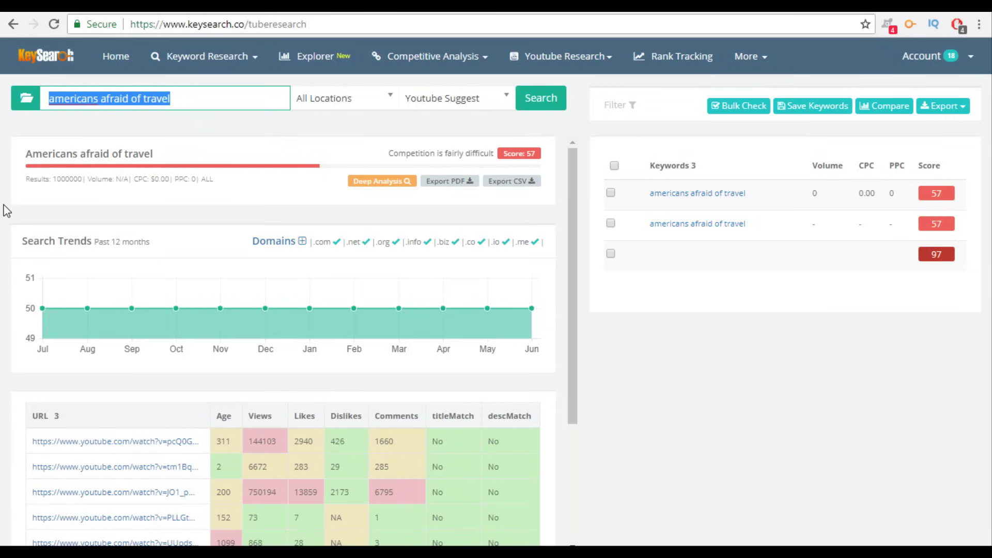
type("what is seo")
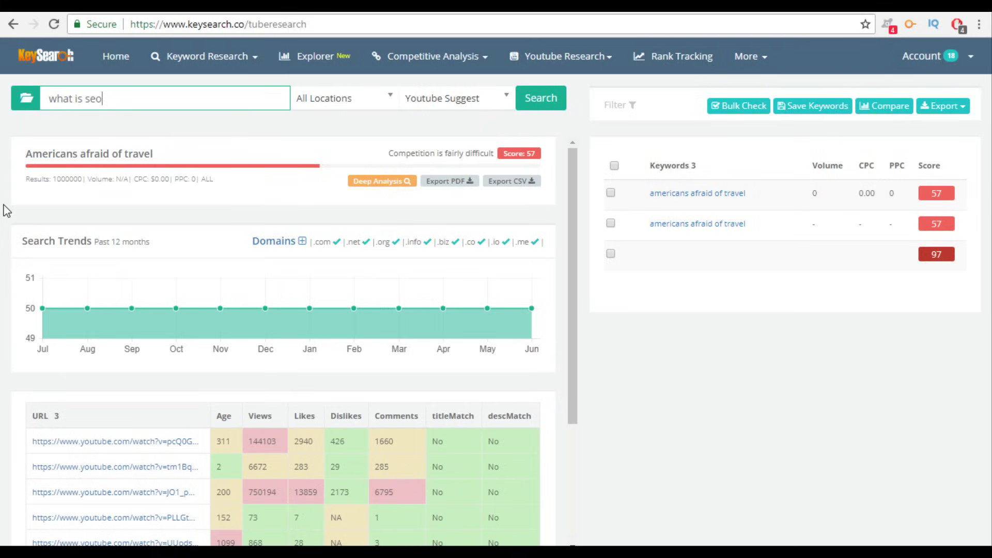
key("Return")
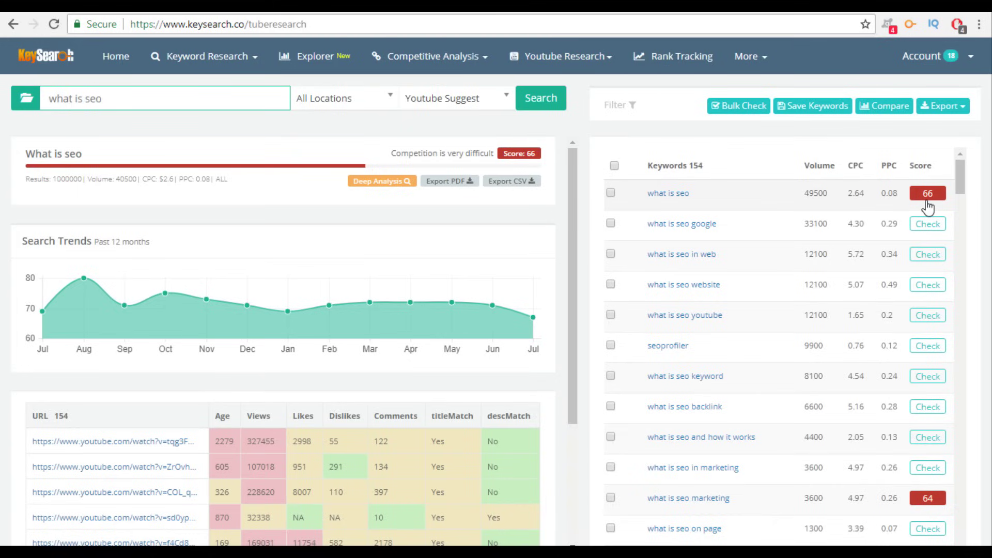
- Examine the ranking YouTube videos for "what is seo", checking the first video's views, likes, dislikes, comments and title match
scroll(3, 323, "down", 1)
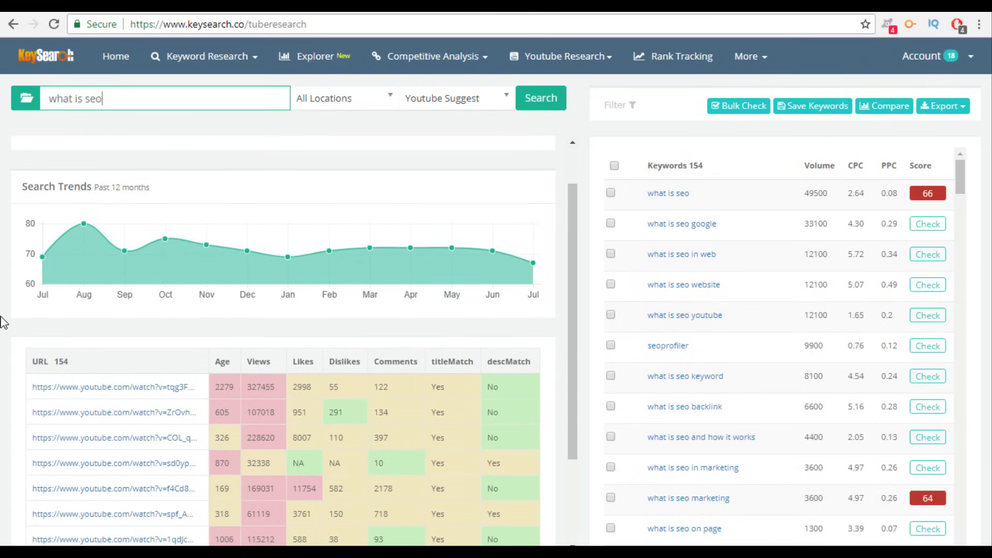
scroll(16, 363, "down", 2)
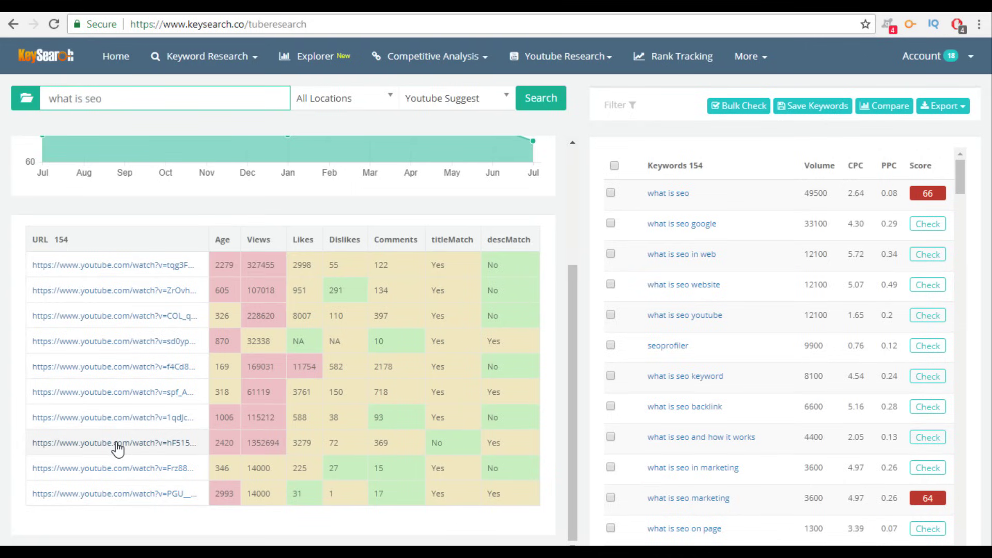
scroll(398, 356, "up", 1)
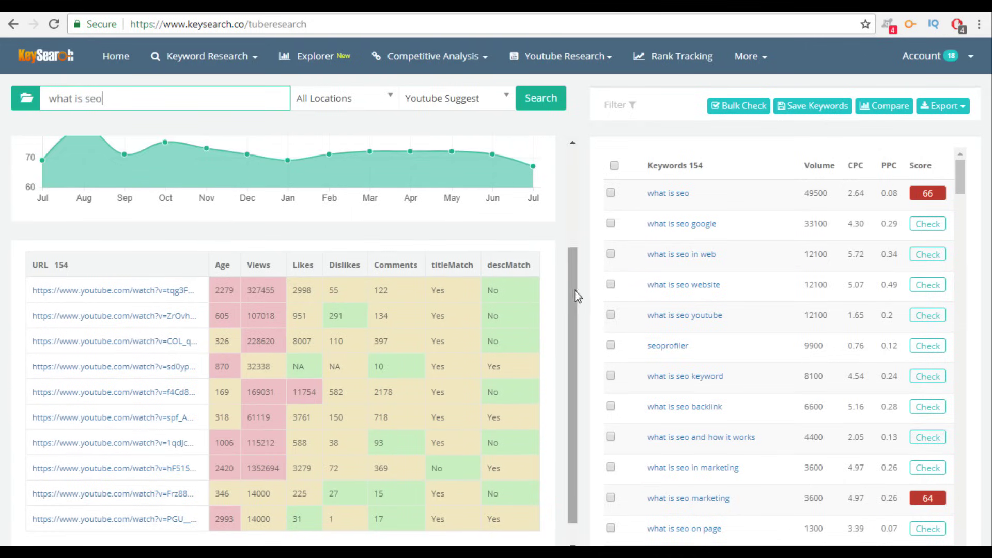
left_click(272, 291)
left_click_drag(272, 291, 313, 290)
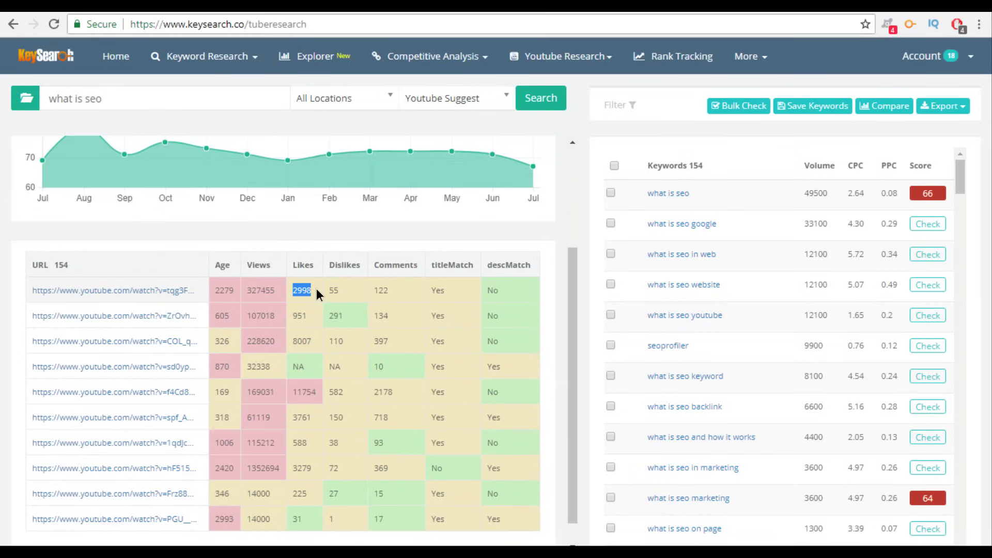
left_click(325, 291)
left_click(371, 290)
left_click_drag(431, 290, 464, 291)
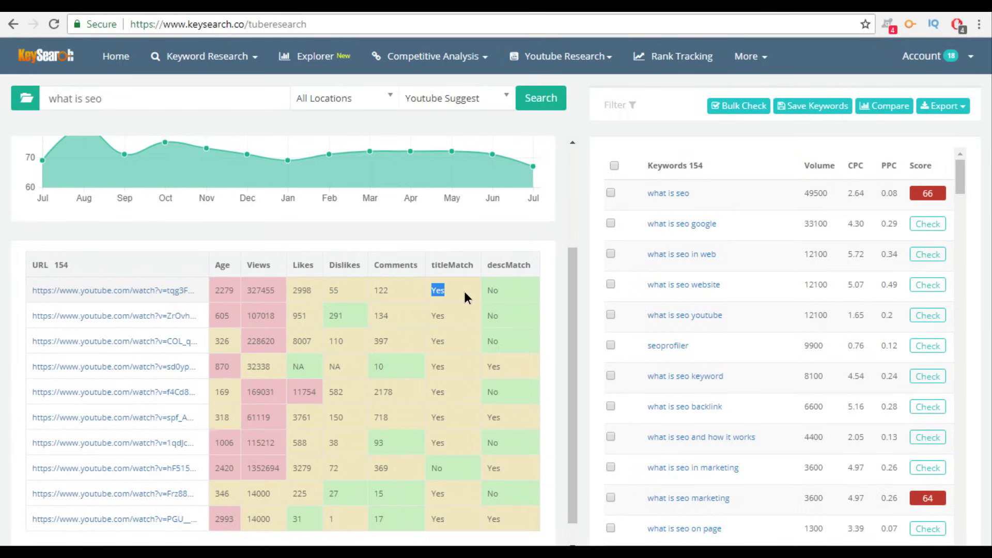
- Sort the related YouTube keywords by search volume, highest first
left_click(509, 289)
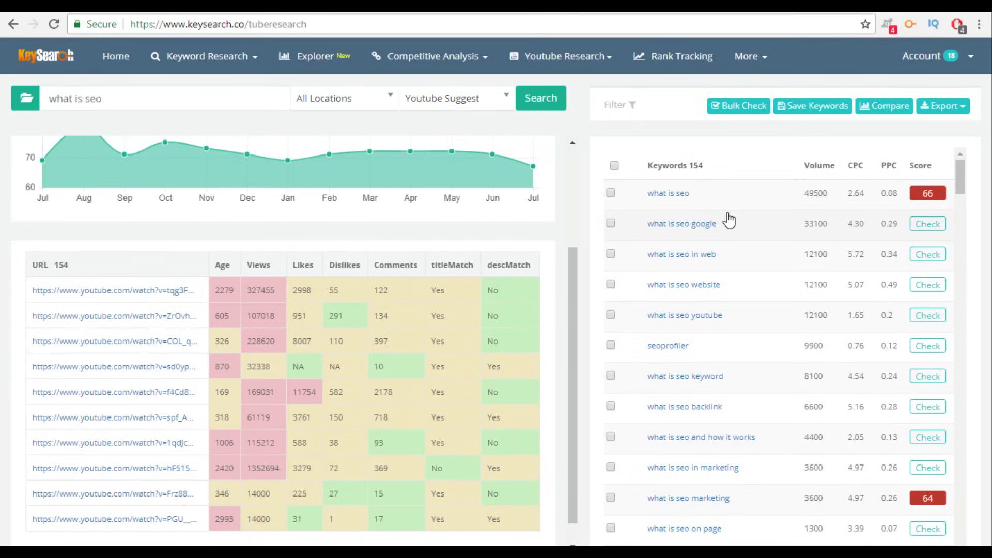
left_click(824, 175)
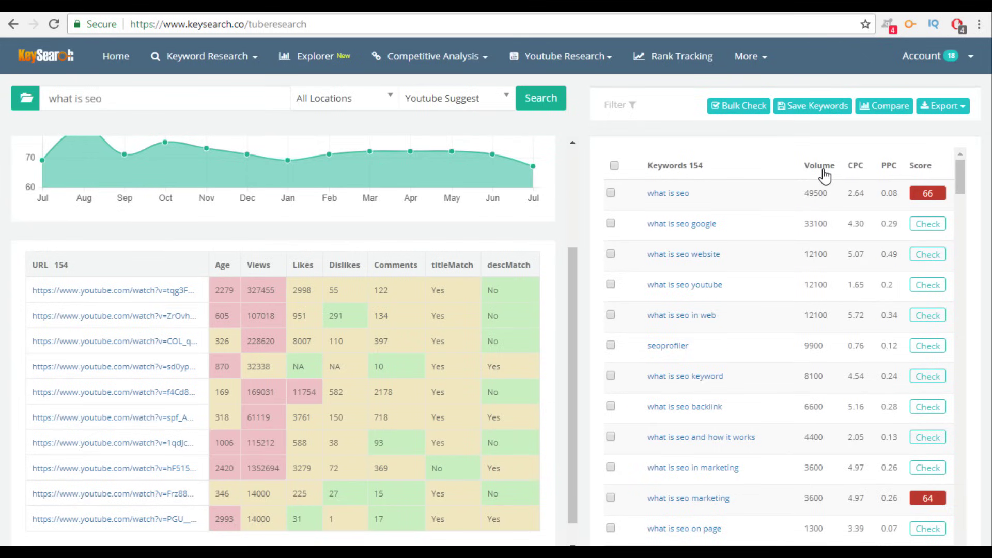
left_click(825, 176)
left_click(824, 175)
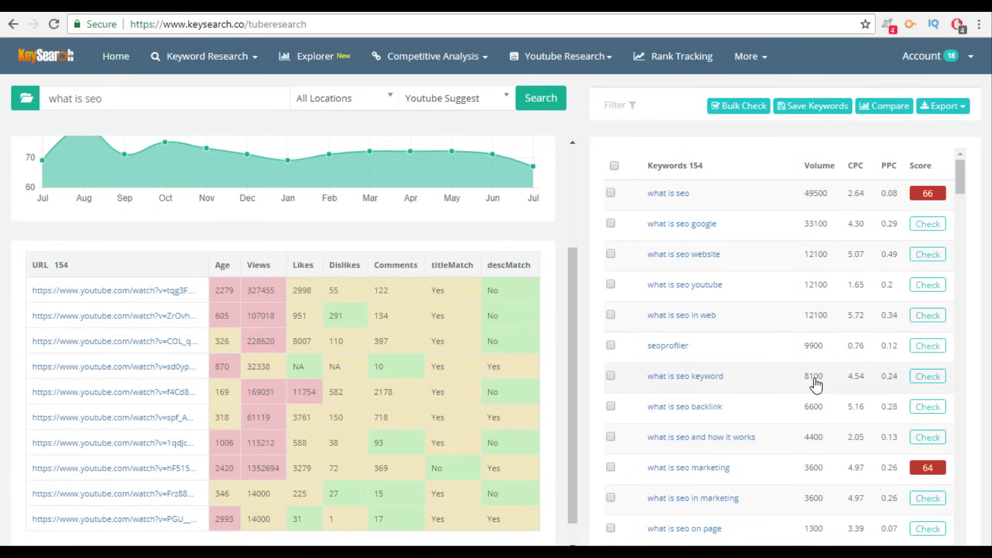
- Check the difficulty score of "what is seo and how it works" and examine its ranking videos, especially the third video's metrics
scroll(813, 392, "down", 2)
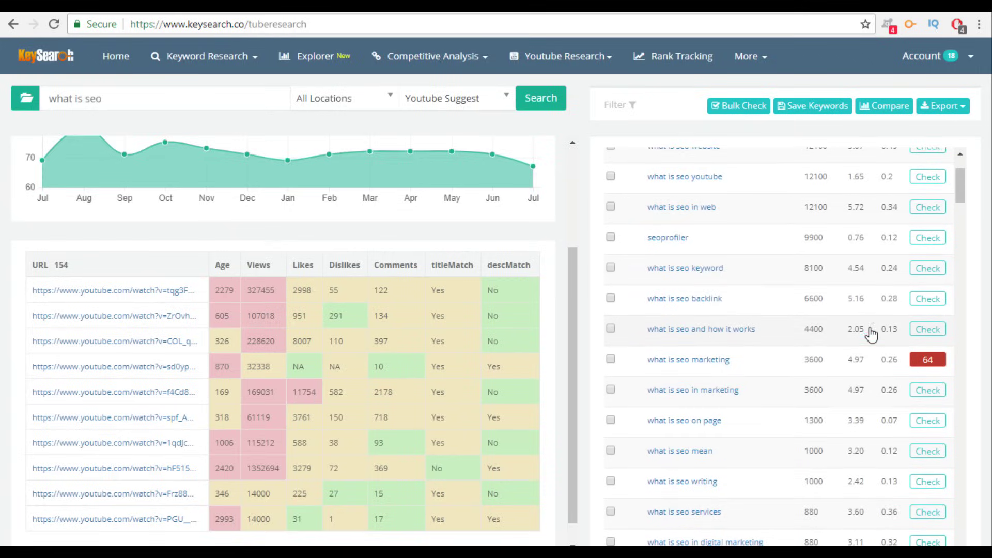
left_click(928, 329)
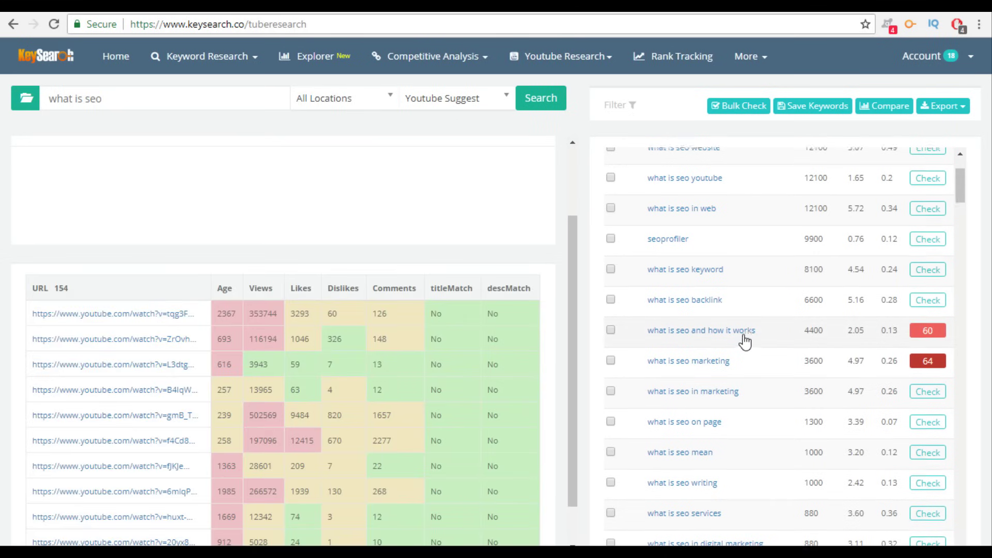
scroll(743, 339, "up", 2)
scroll(746, 341, "down", 1)
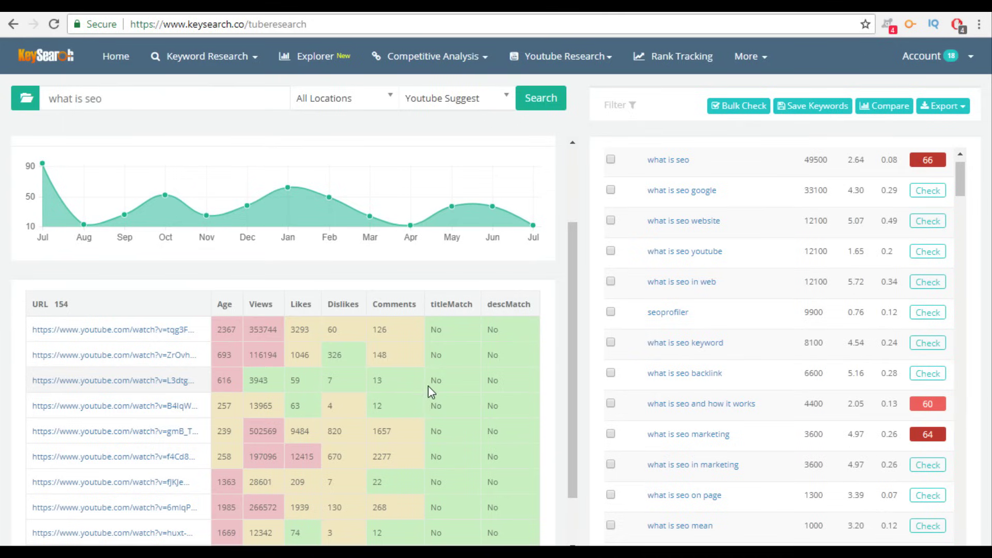
left_click_drag(430, 384, 232, 381)
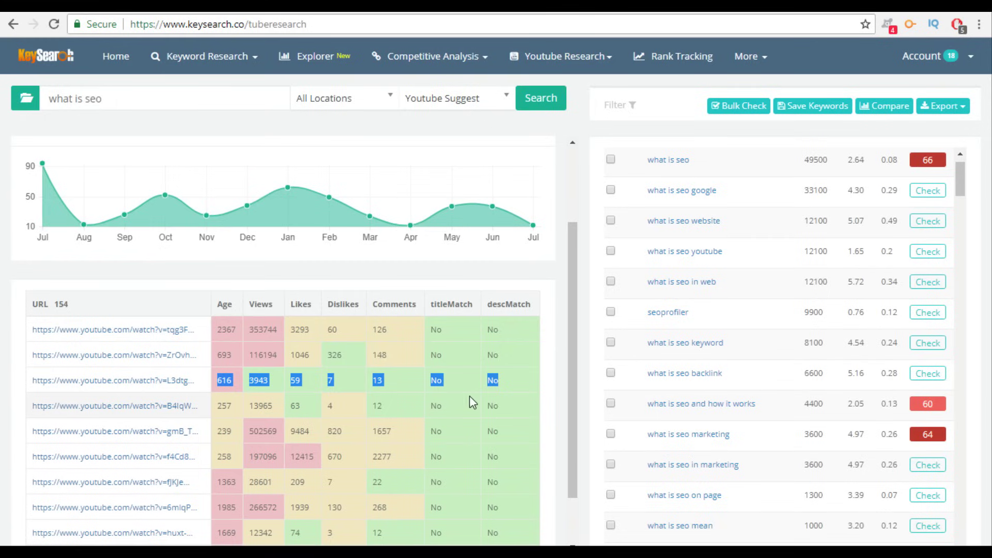
scroll(411, 394, "down", 1)
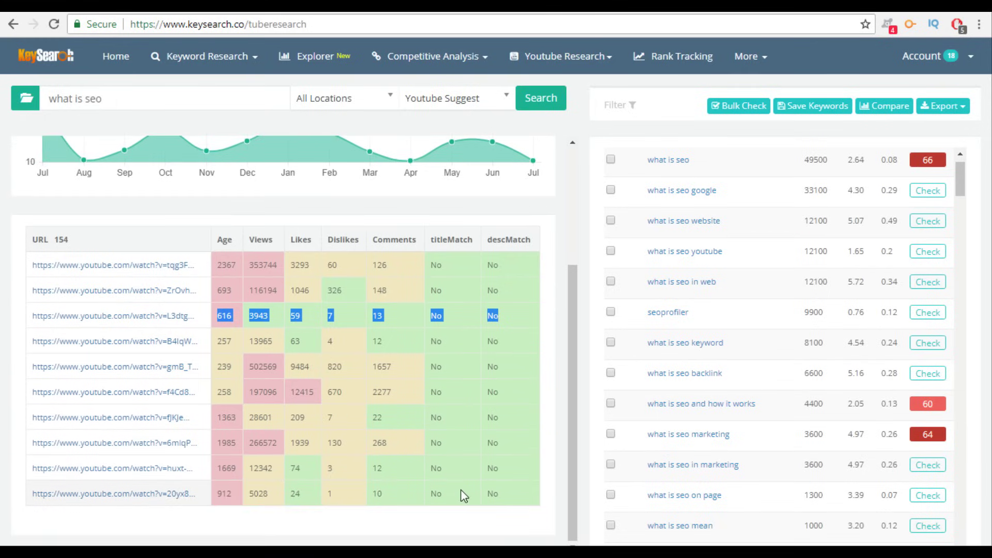
left_click(432, 396)
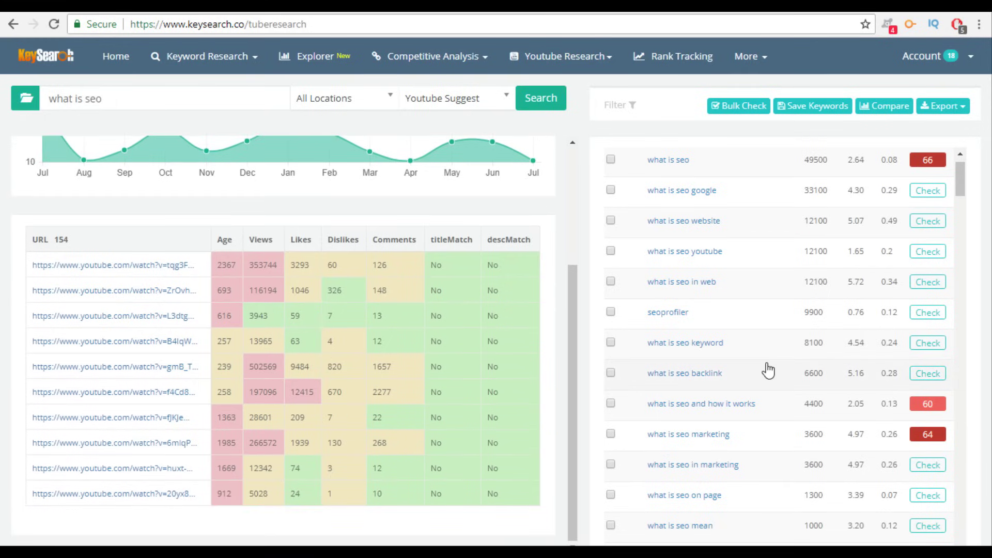
- Check the difficulty score of "what is seo mean" and review its search trend and ranking videos
scroll(766, 372, "down", 4)
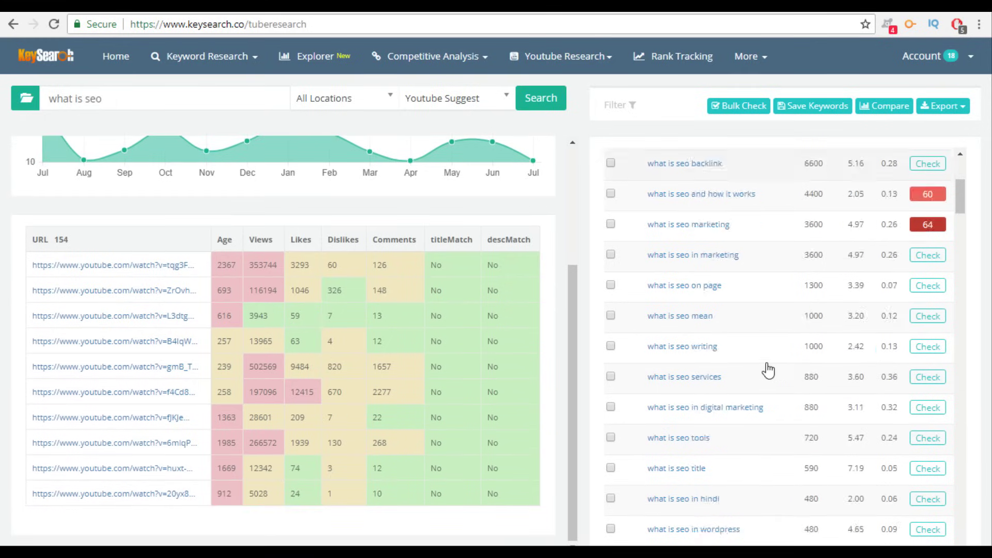
left_click(926, 318)
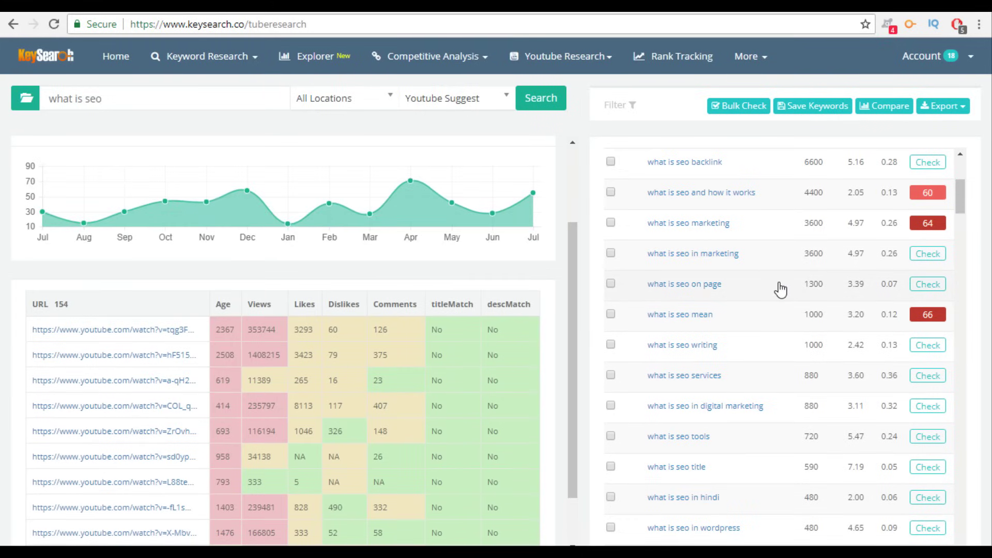
scroll(466, 393, "down", 1)
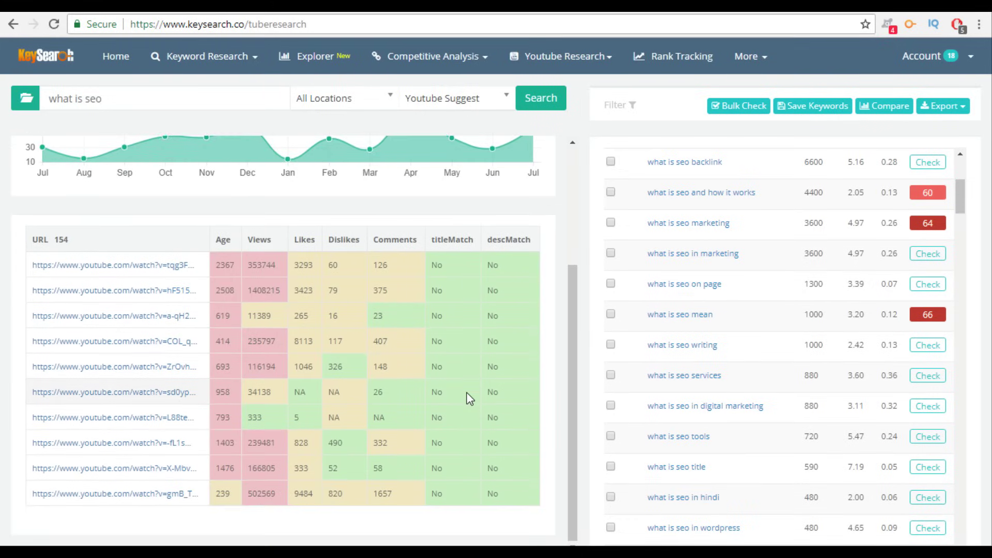
scroll(467, 395, "up", 3)
scroll(730, 394, "down", 1)
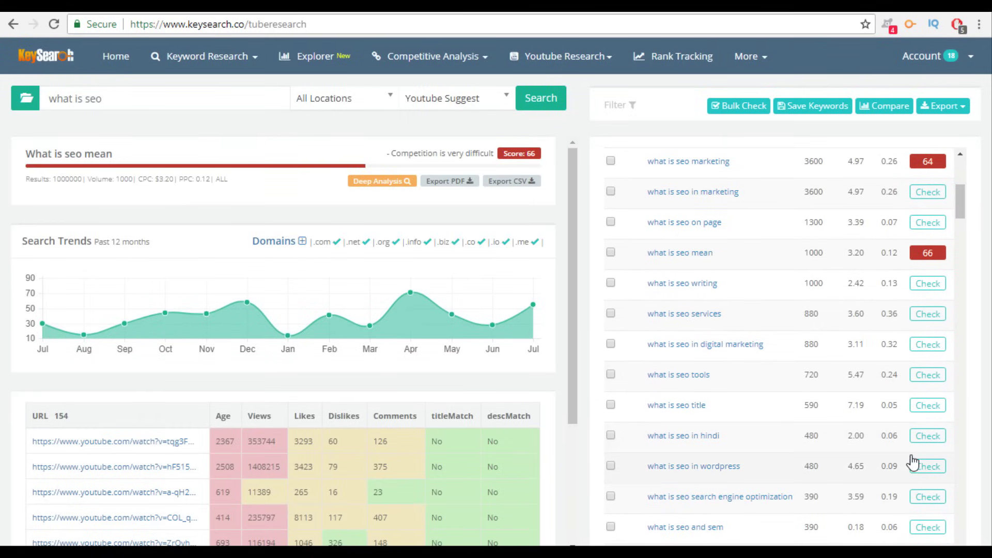
- Check the difficulty score of "what is seo search engine optimization" and look over the remaining related keywords
scroll(918, 472, "down", 3)
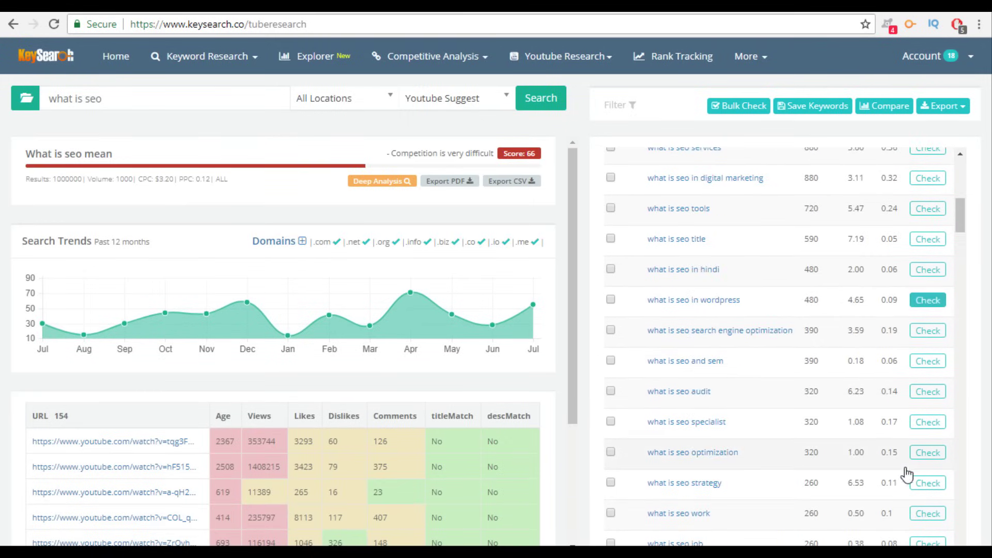
left_click(919, 332)
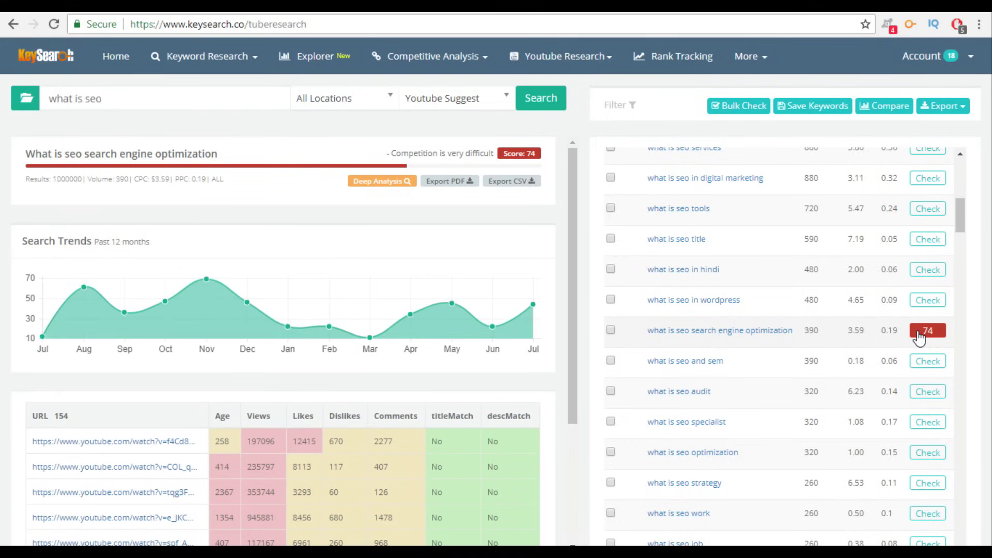
scroll(919, 320, "down", 3)
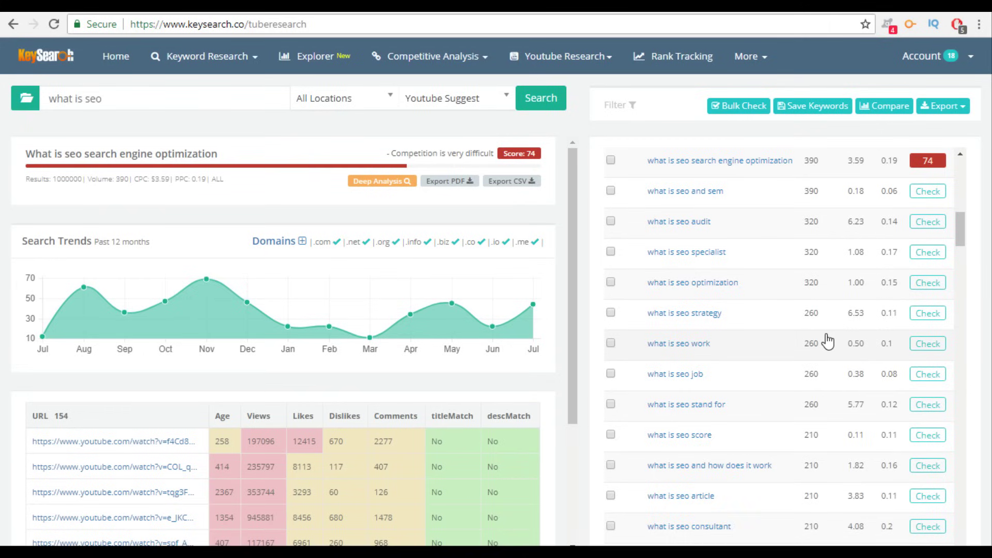
scroll(828, 341, "up", 10)
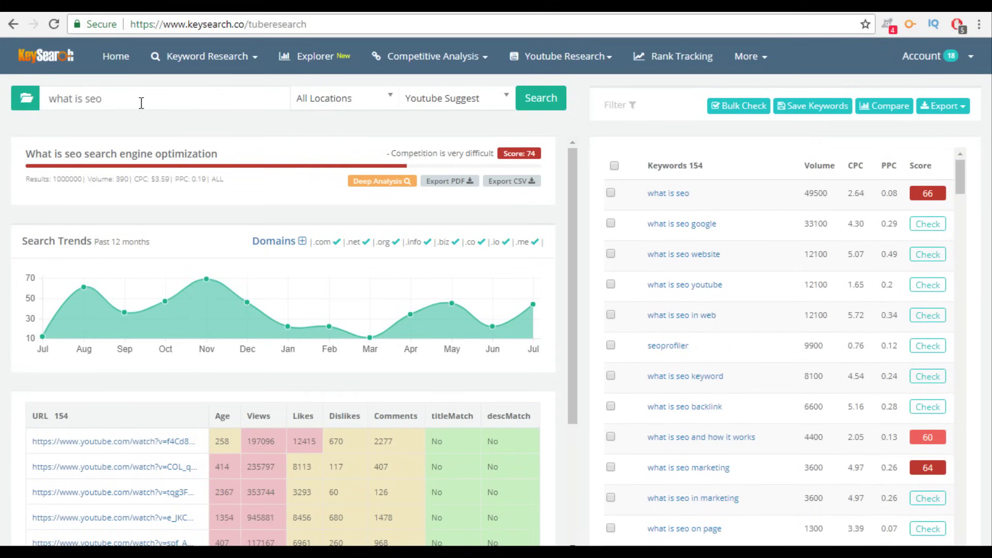
- Run a YouTube keyword search for "traveling through barcelona spain" with All Locations and Youtube Suggest
left_click_drag(141, 103, 3, 106)
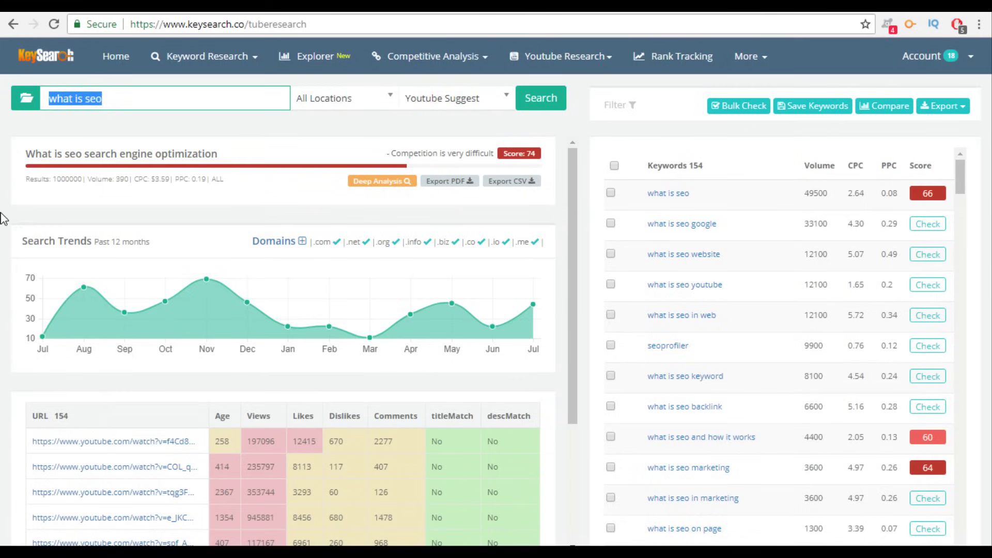
type("traveling through")
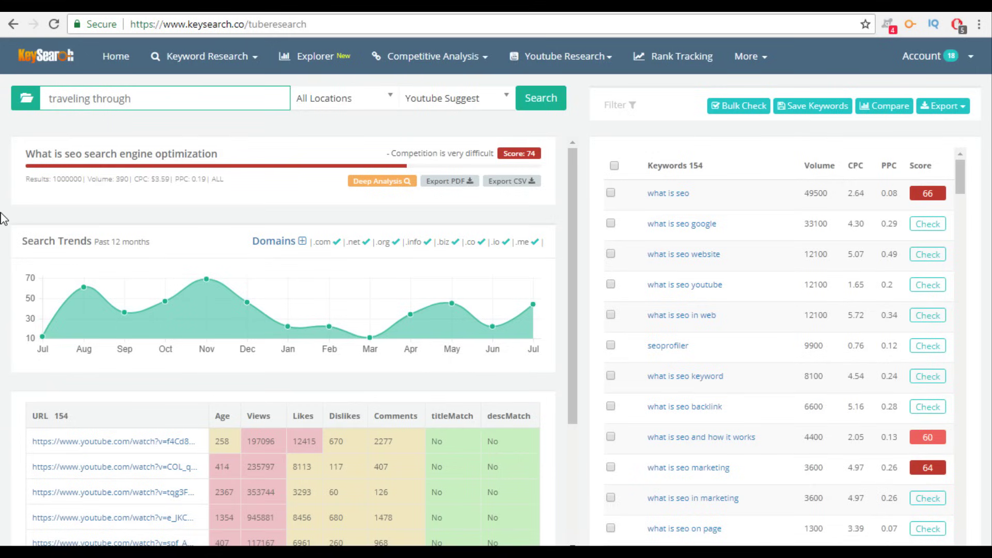
type("barcelona spain")
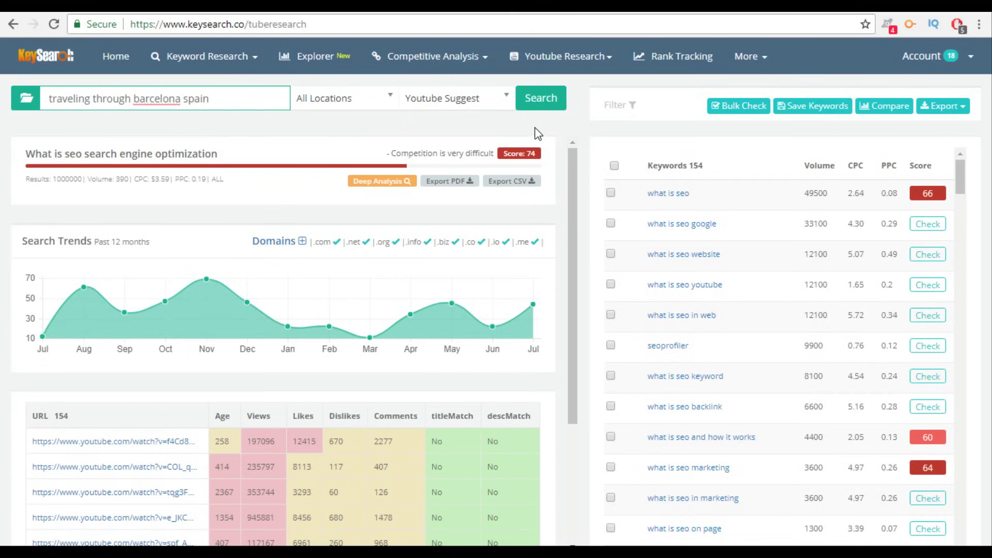
left_click(540, 100)
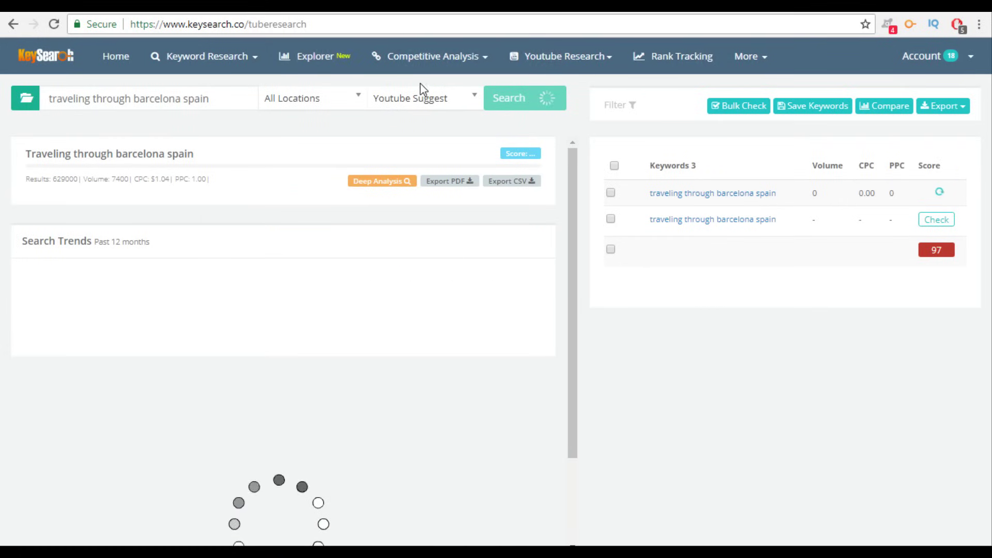
- Shorten the keyword to "traveling Barcelona spain" and run the YouTube search again
double_click(118, 98)
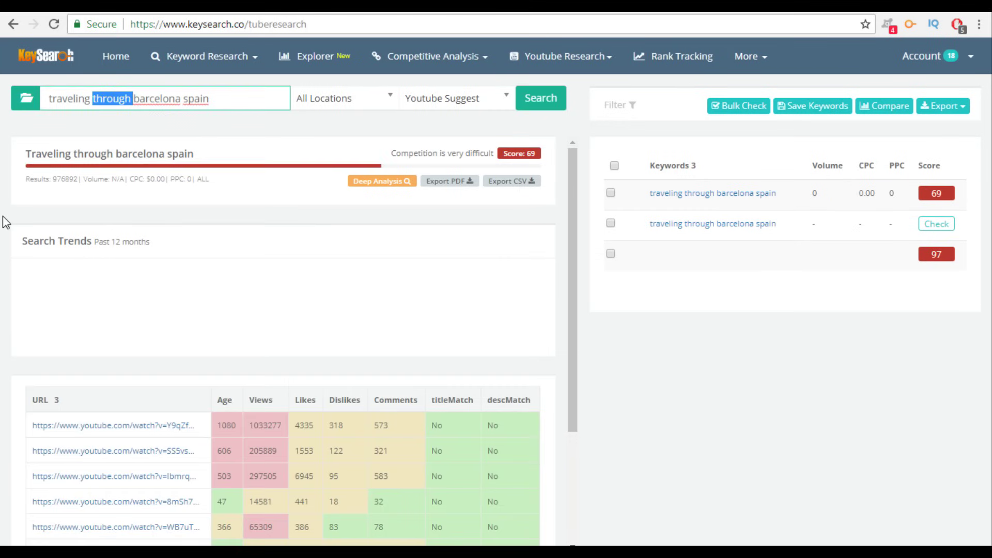
key("BackSpace")
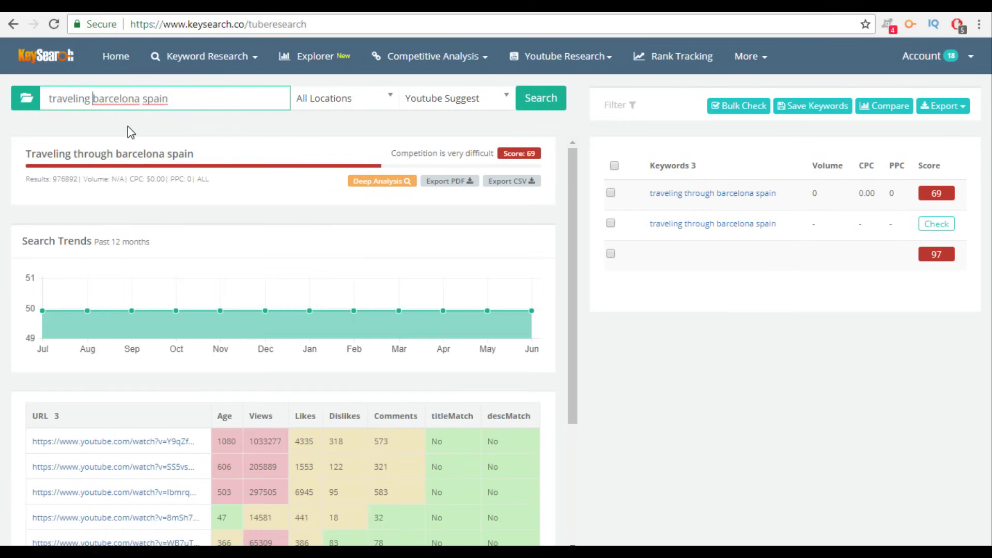
double_click(127, 99)
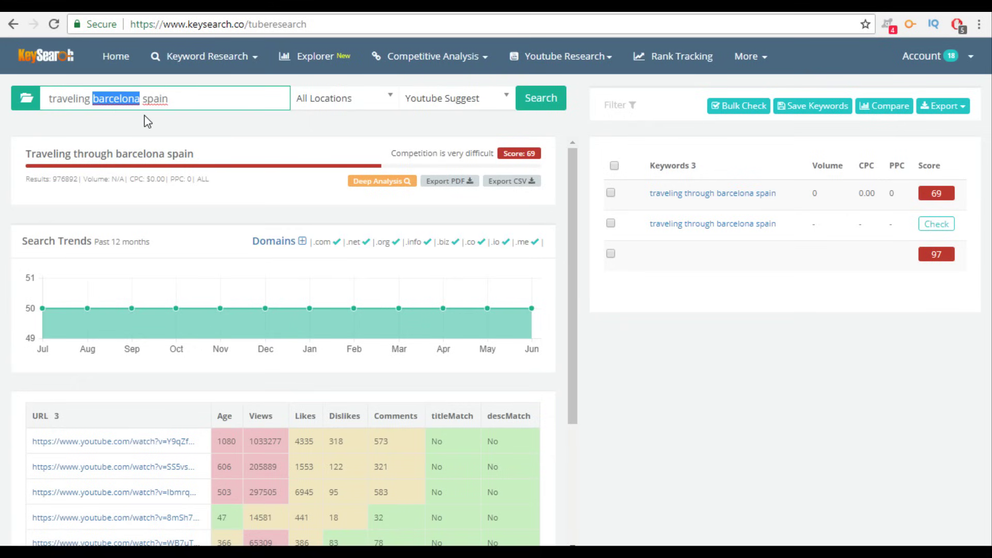
type("Barcelona")
left_click(538, 106)
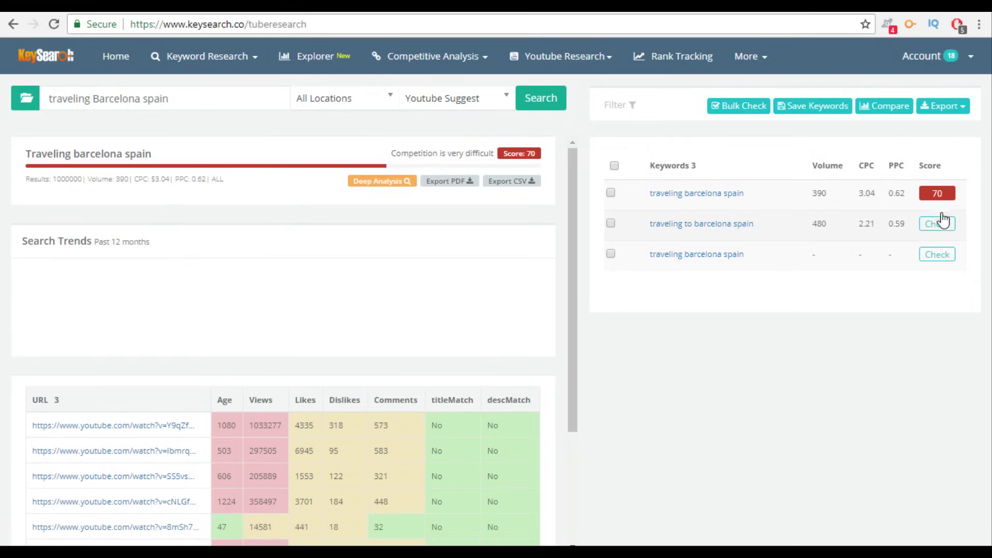
- Check the difficulty score of "traveling to barcelona spain" and review its search trend and ranking videos' metrics and title matches
left_click(941, 226)
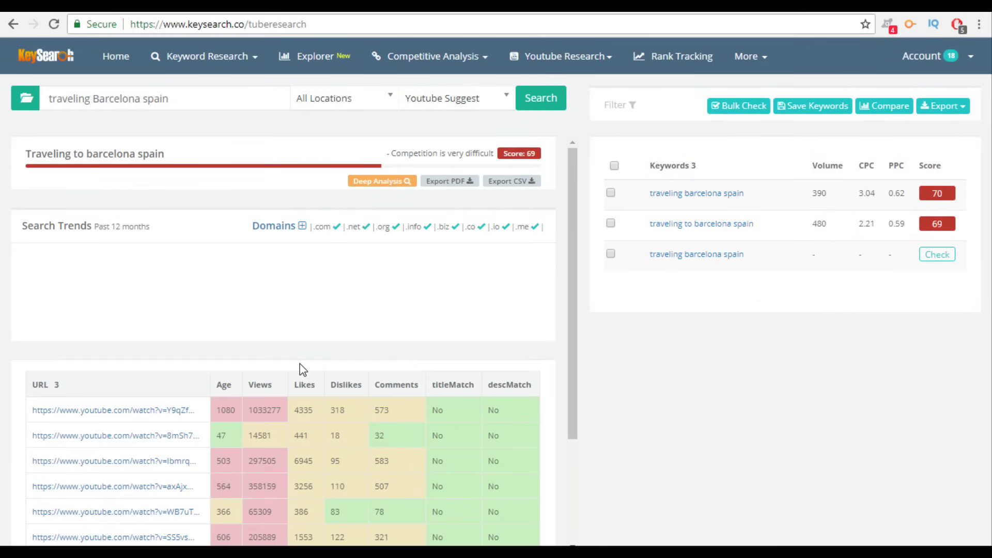
scroll(301, 367, "down", 3)
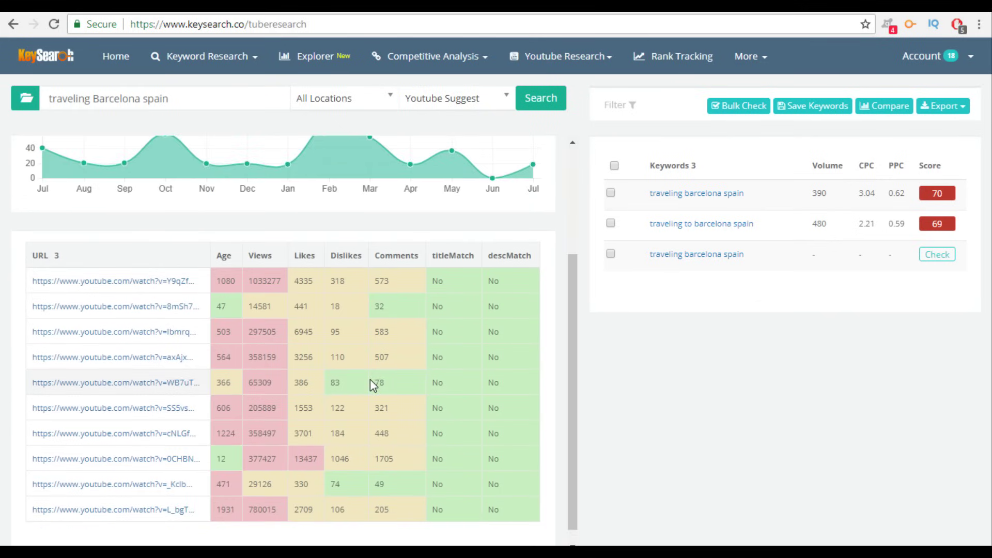
scroll(370, 380, "up", 3)
scroll(370, 379, "down", 1)
scroll(370, 378, "down", 2)
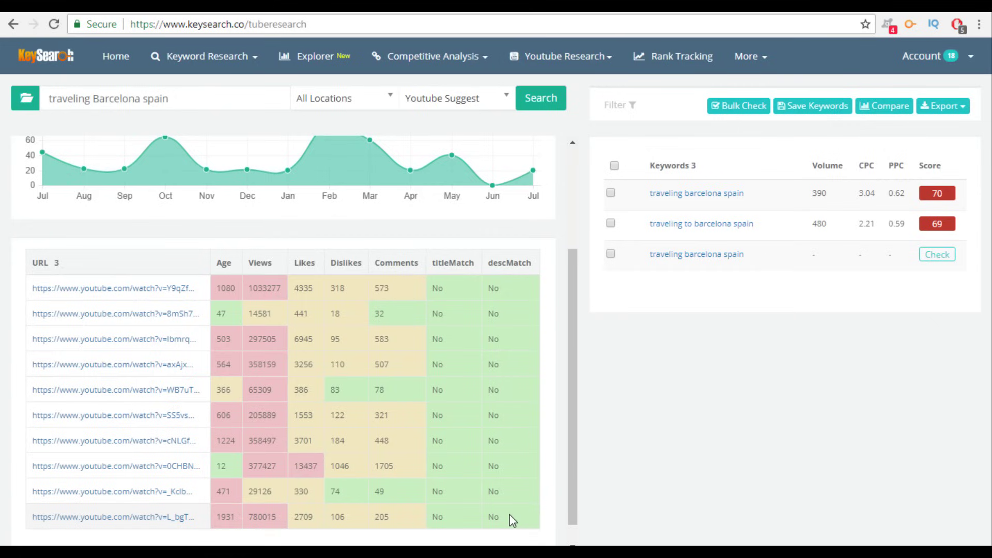
scroll(510, 515, "up", 3)
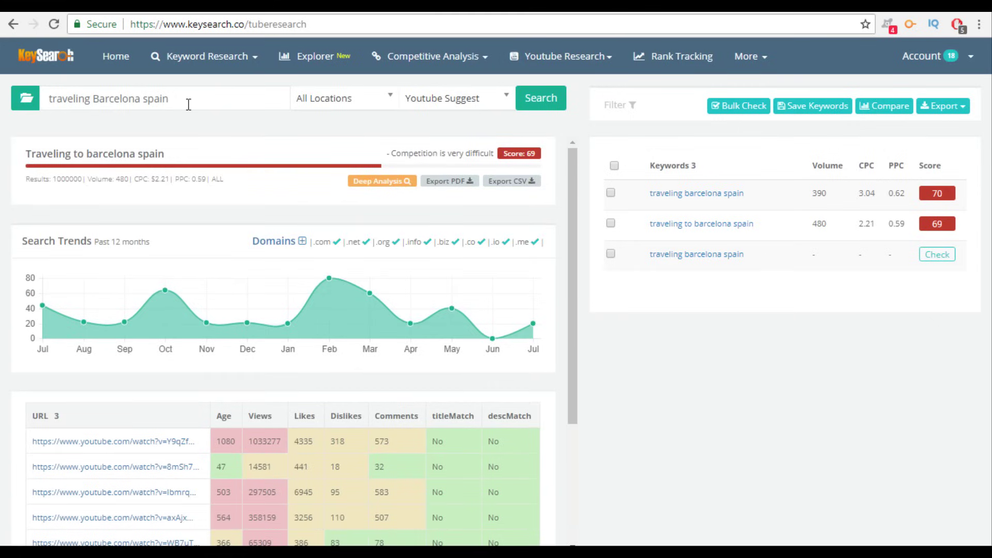
- Open the Youtube Difficulty tool for checking several comma-separated keywords
left_click_drag(188, 104, 46, 101)
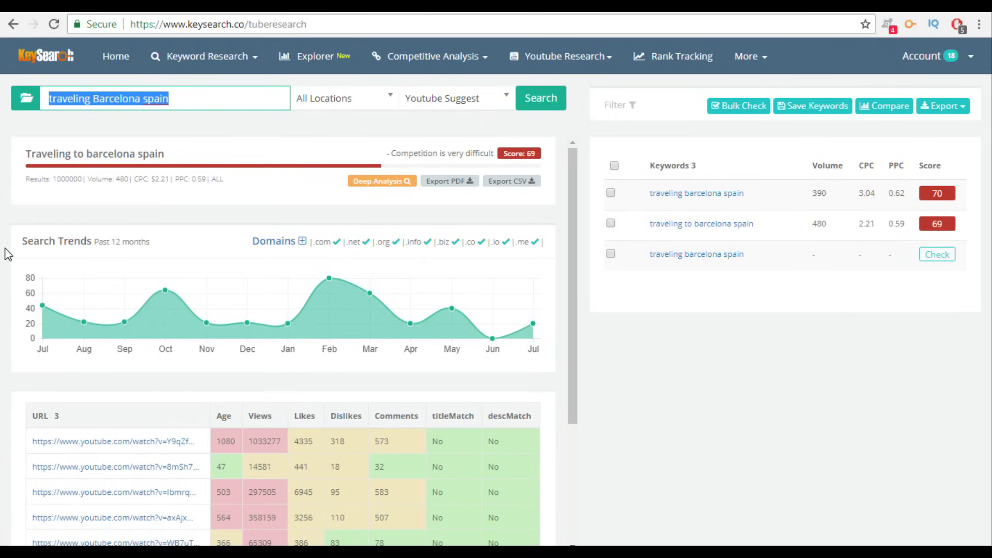
left_click(570, 58)
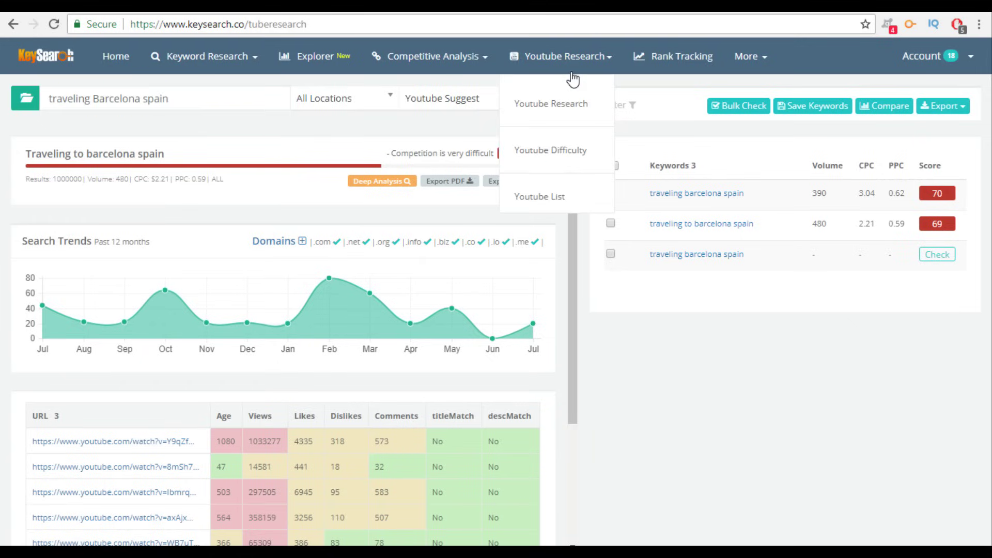
left_click(569, 151)
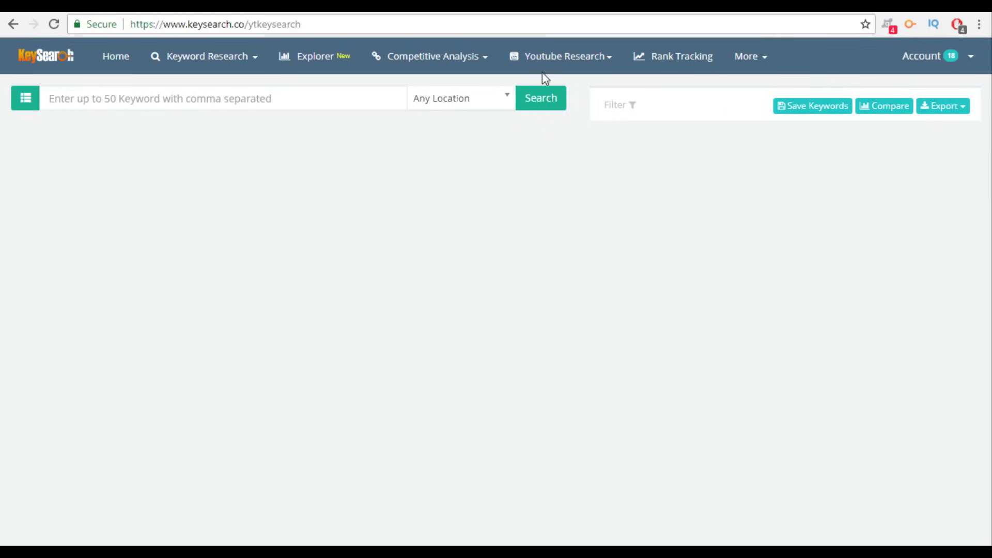
- Look over the Youtube List and My Lists options, and open the Rank Tracking page
left_click(580, 66)
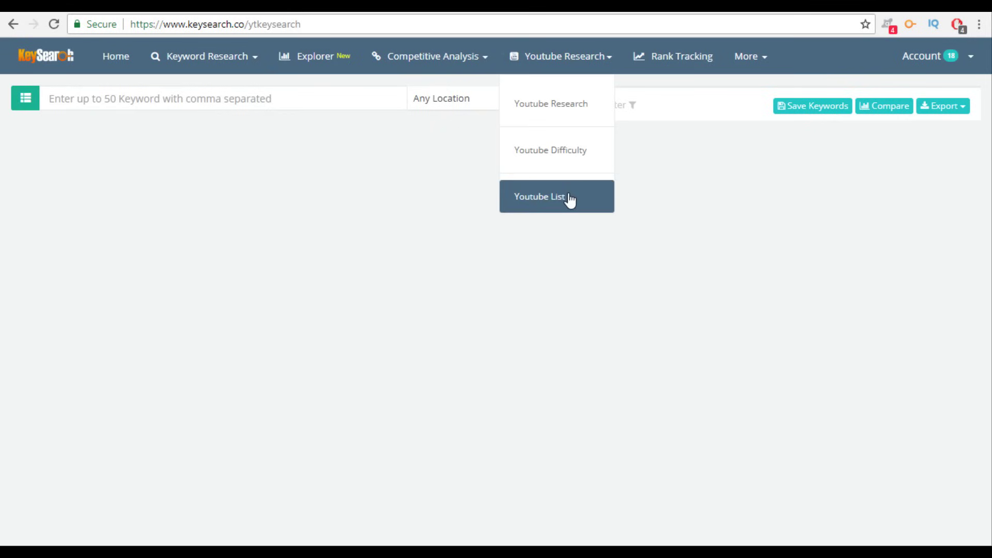
left_click(244, 63)
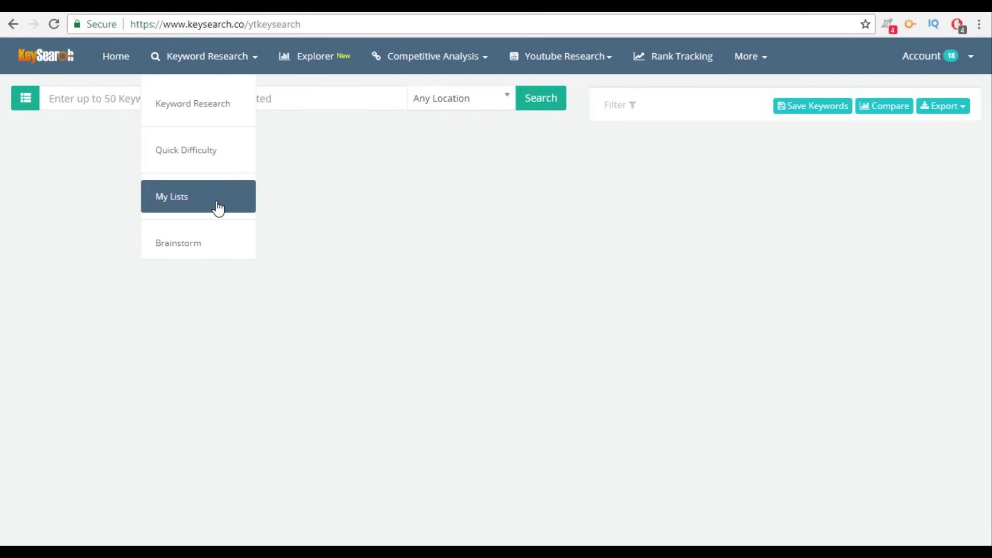
left_click(654, 66)
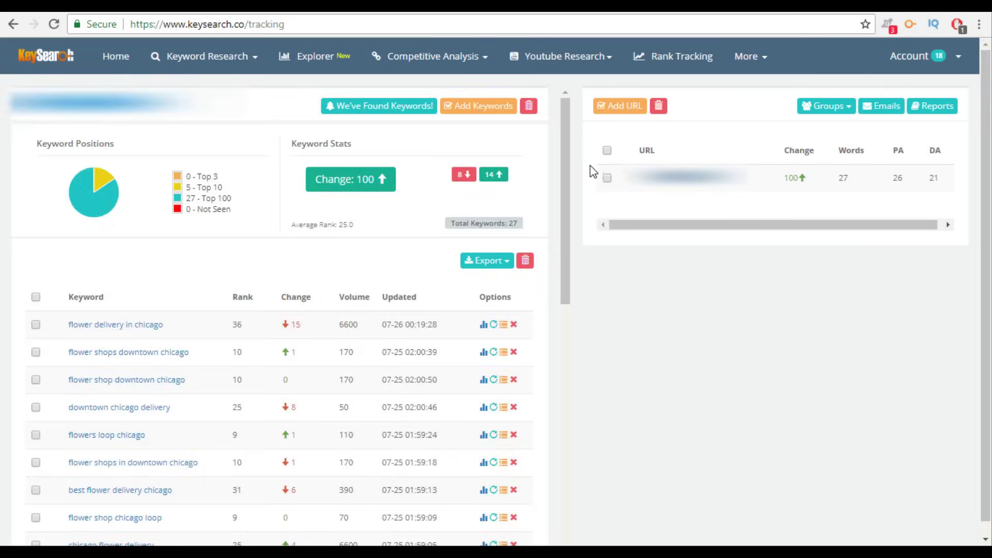
- Sort the tracked keywords by rank in ascending order and check the available export formats
scroll(583, 178, "down", 1)
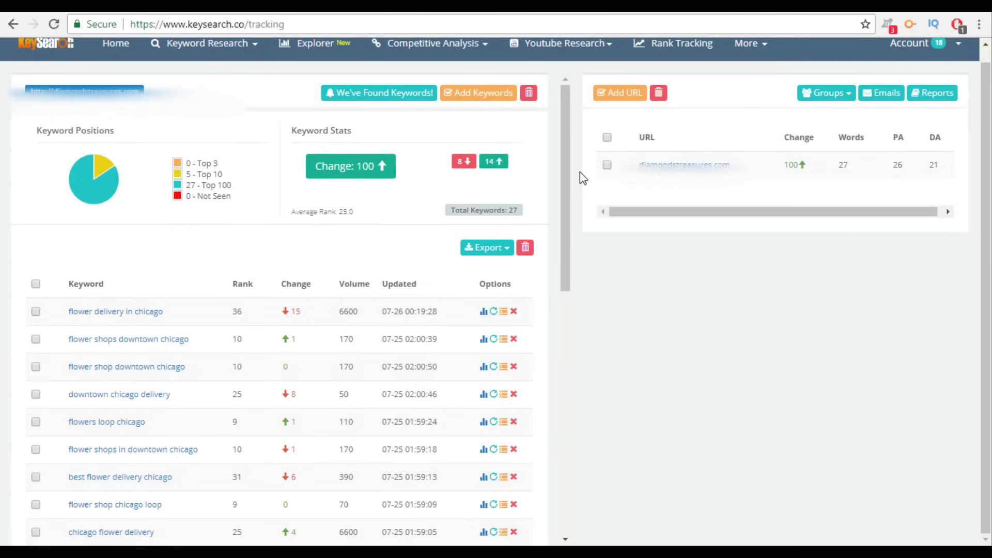
scroll(580, 172, "up", 1)
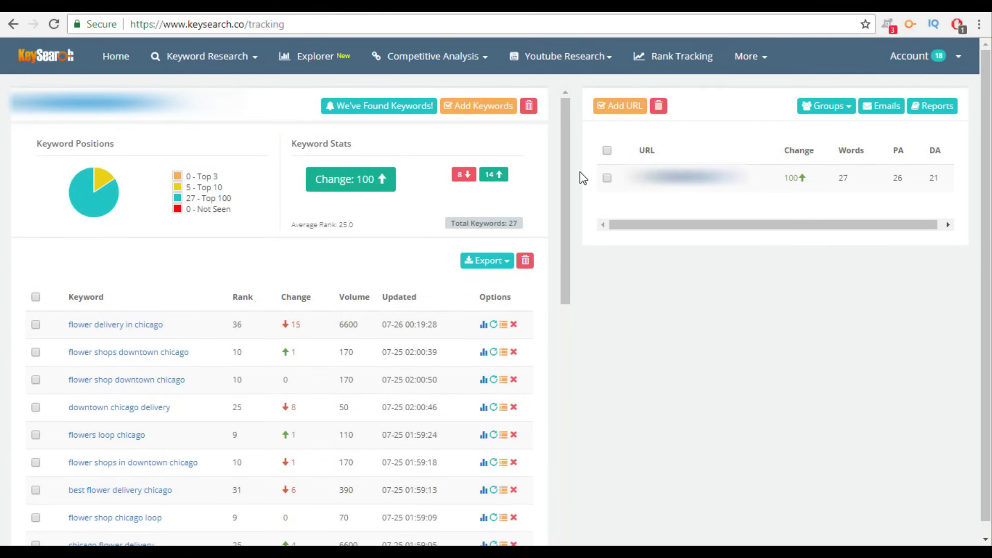
left_click(253, 305)
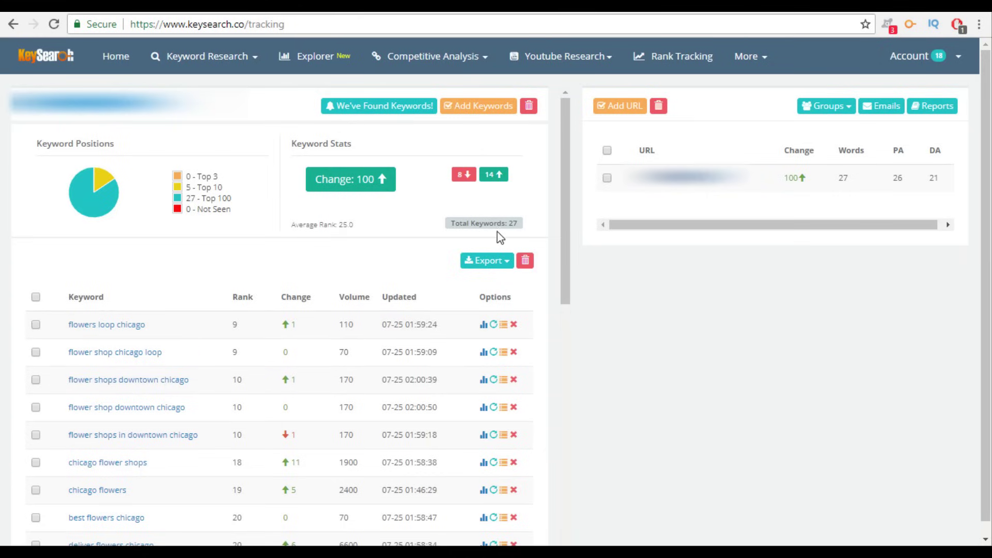
left_click(492, 262)
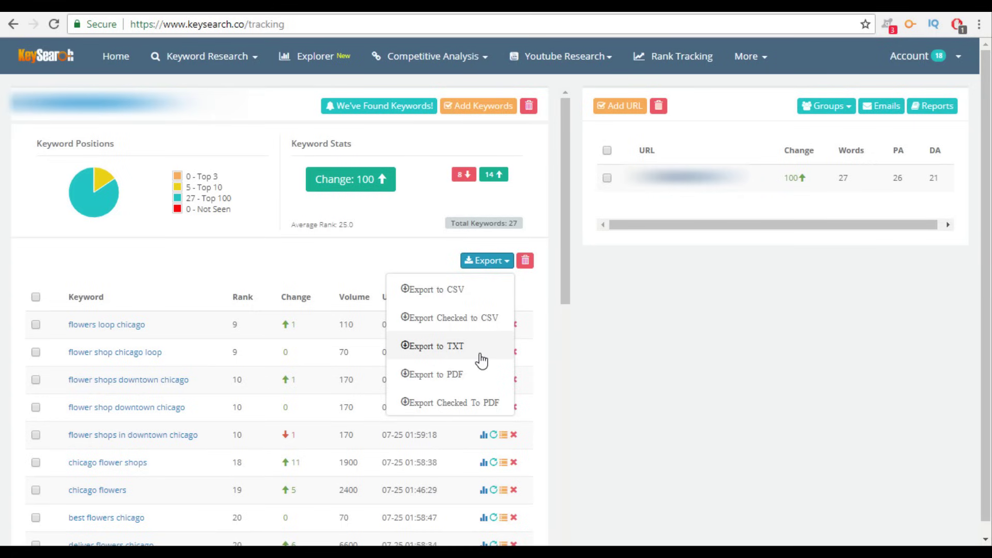
left_click(640, 364)
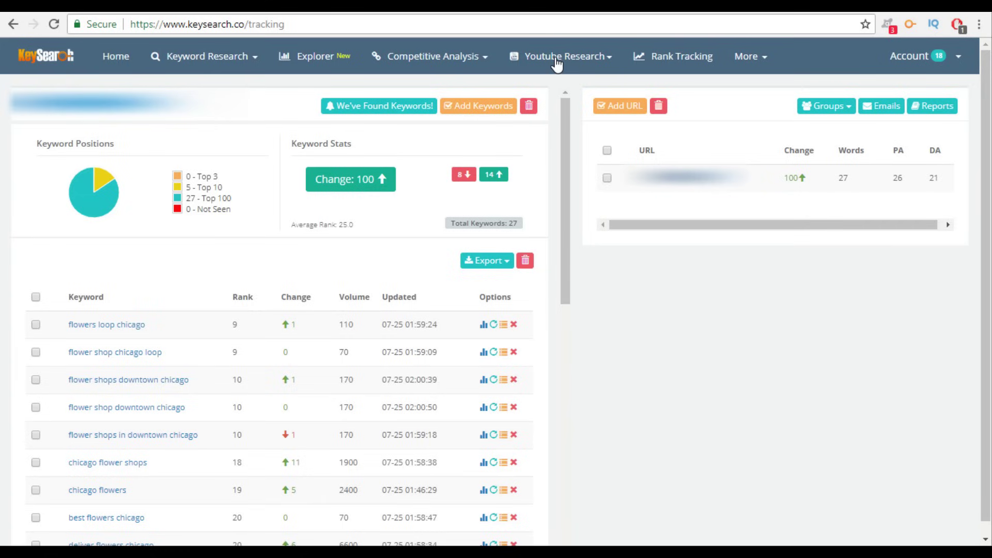
left_click(598, 61)
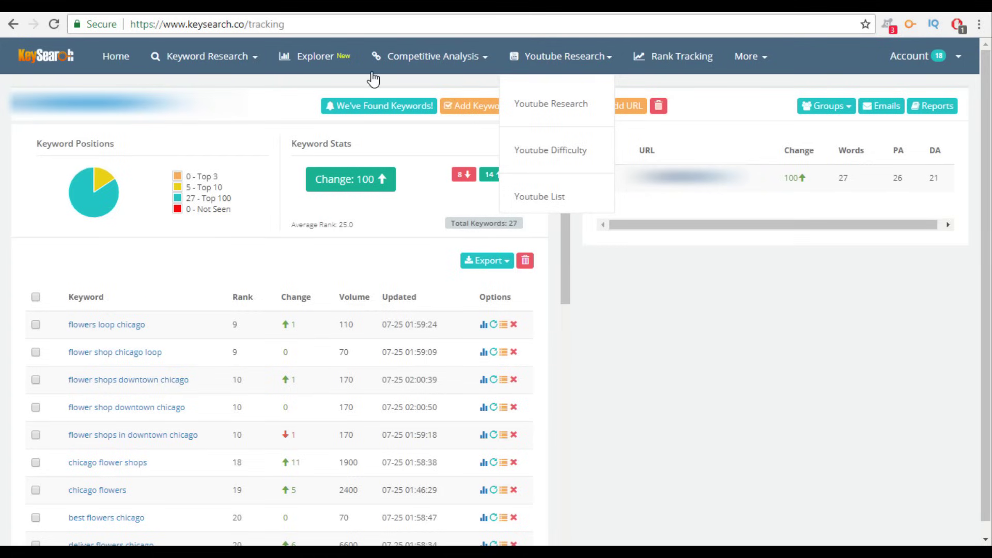
left_click(447, 73)
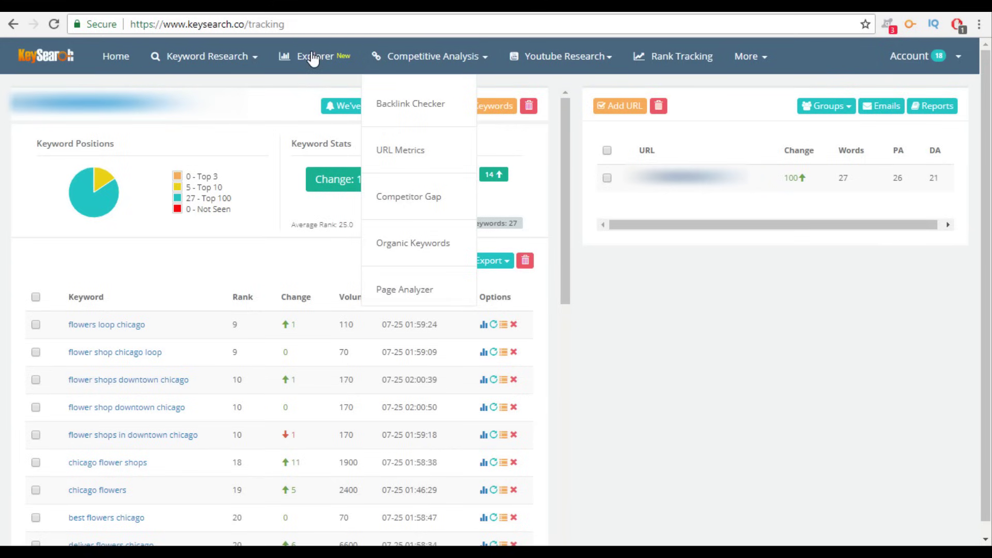
left_click(244, 73)
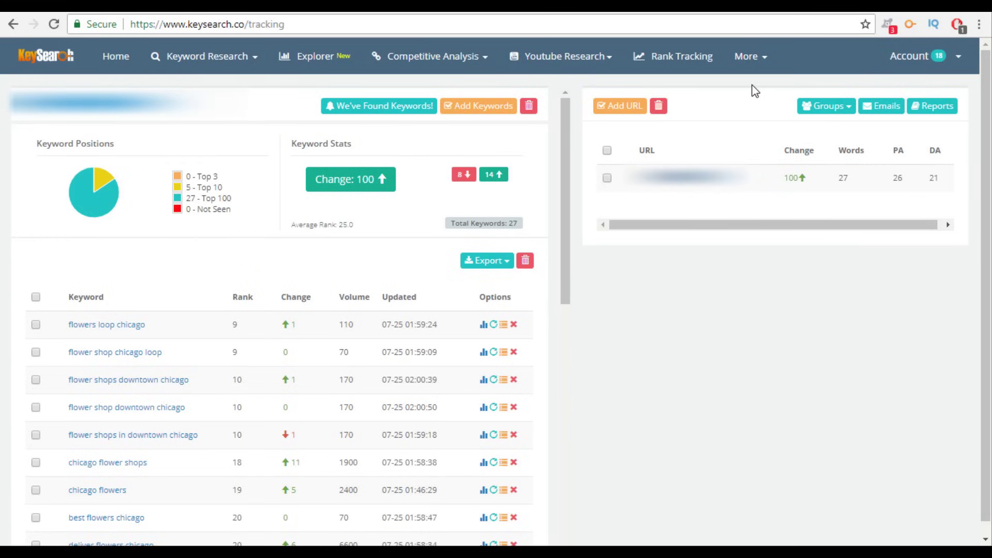
- Open the SEO Crash Course and look over its list of tutorial parts
mouse_move(756, 67)
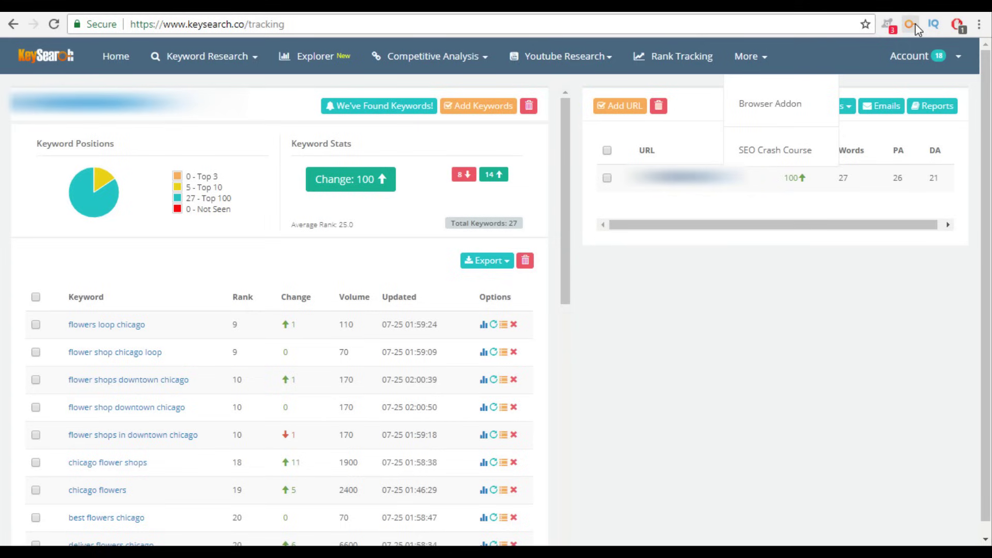
left_click(750, 67)
left_click(750, 68)
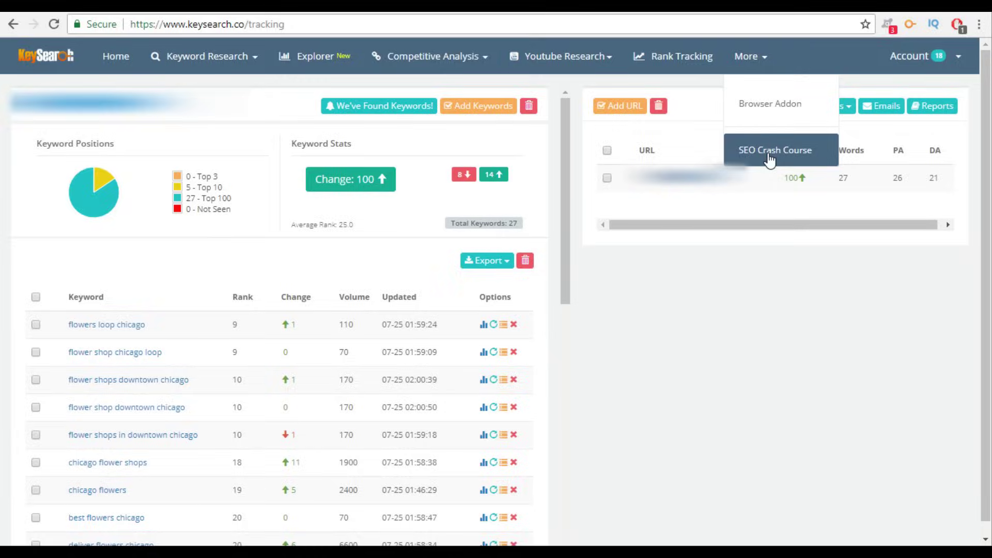
left_click(768, 154)
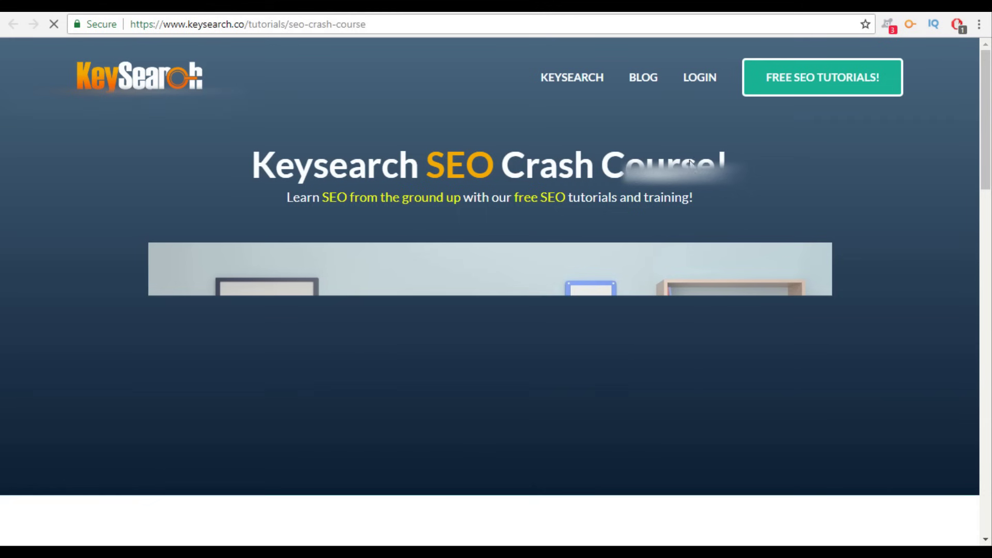
scroll(453, 183, "down", 3)
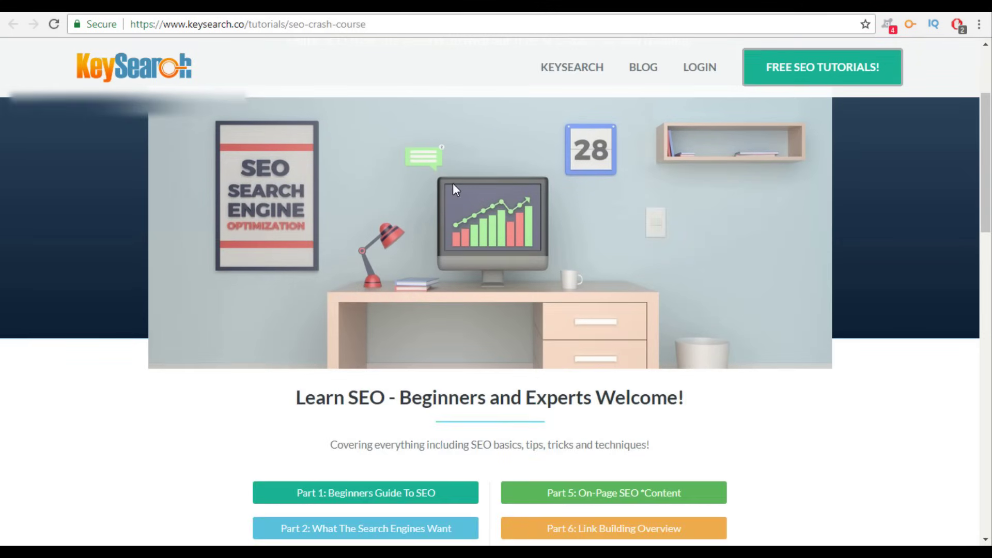
scroll(286, 225, "down", 4)
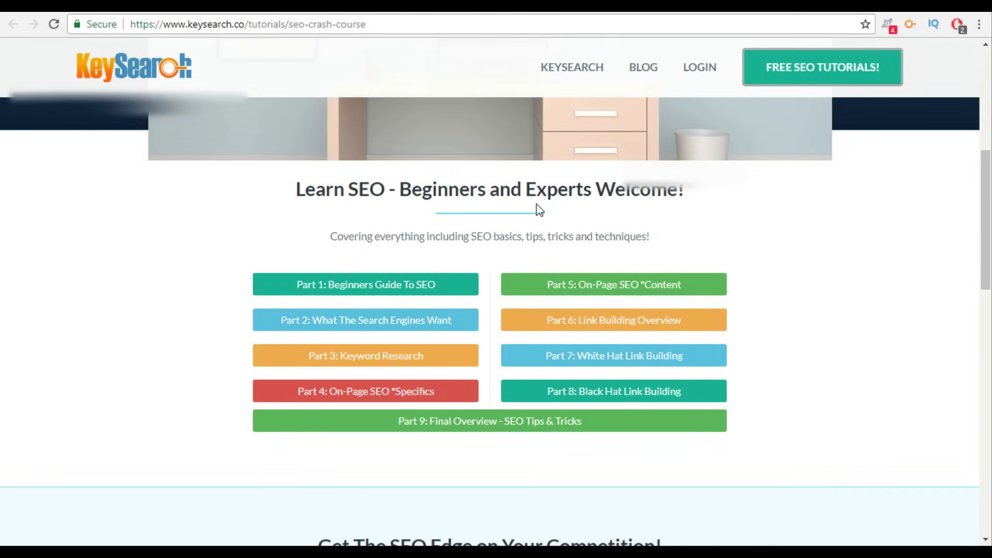
scroll(513, 225, "up", 6)
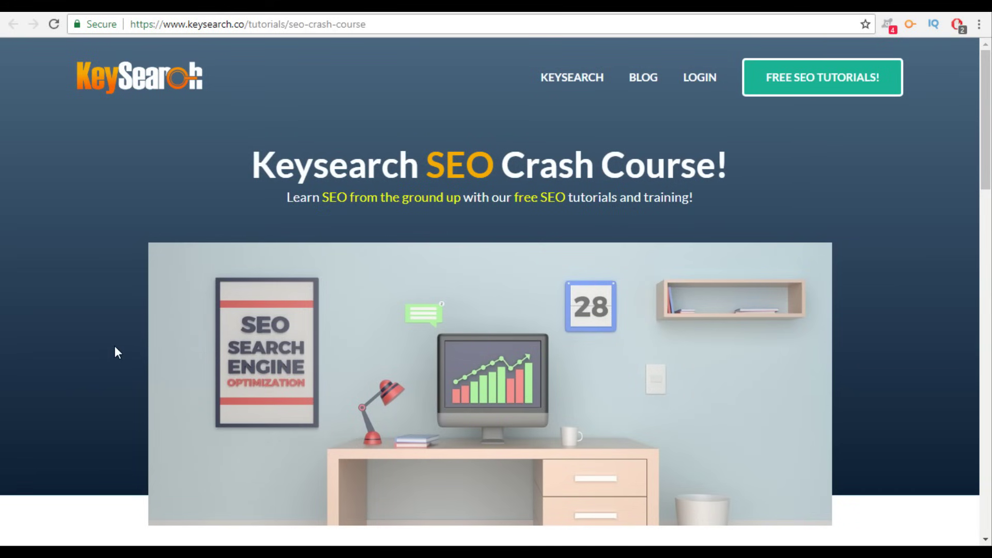